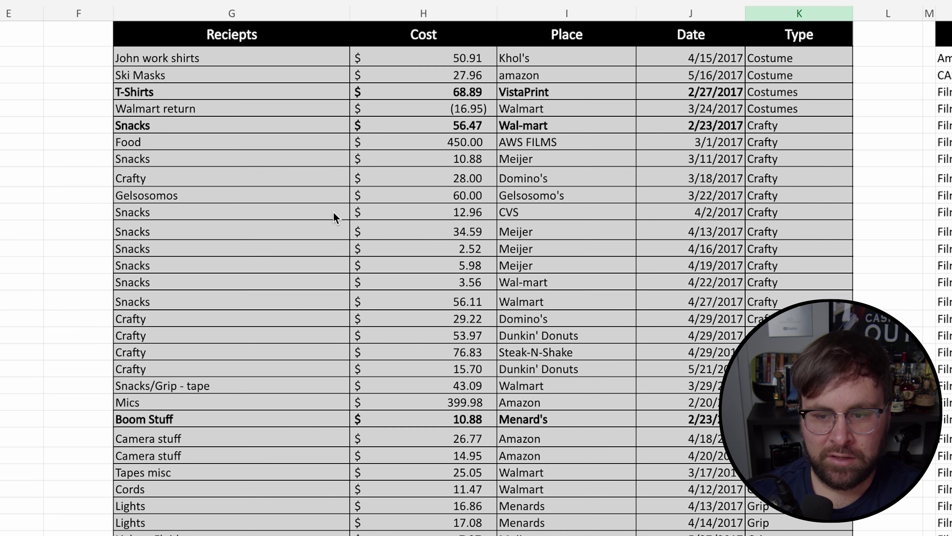
Step: Review the expense categories in the receipts table's Type column, from Costume and Crafty through Equipment, Grip, Location, Misc and Office to Props
scroll(313, 206, down, 3)
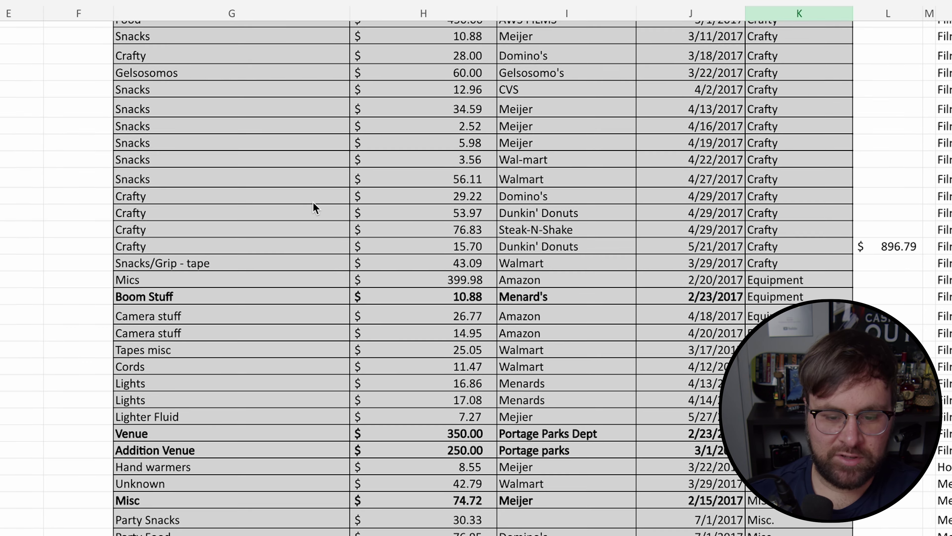
scroll(315, 207, up, 3)
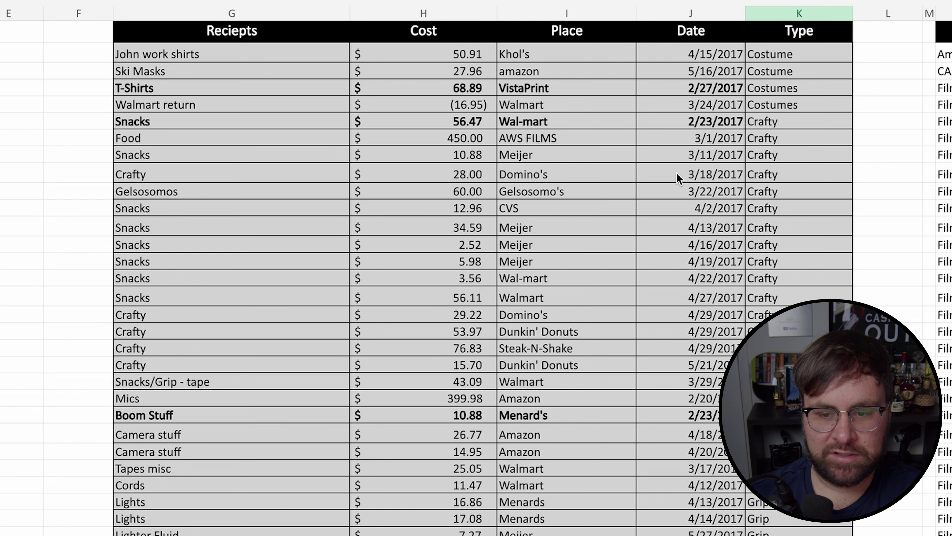
drag(792, 71, 791, 113)
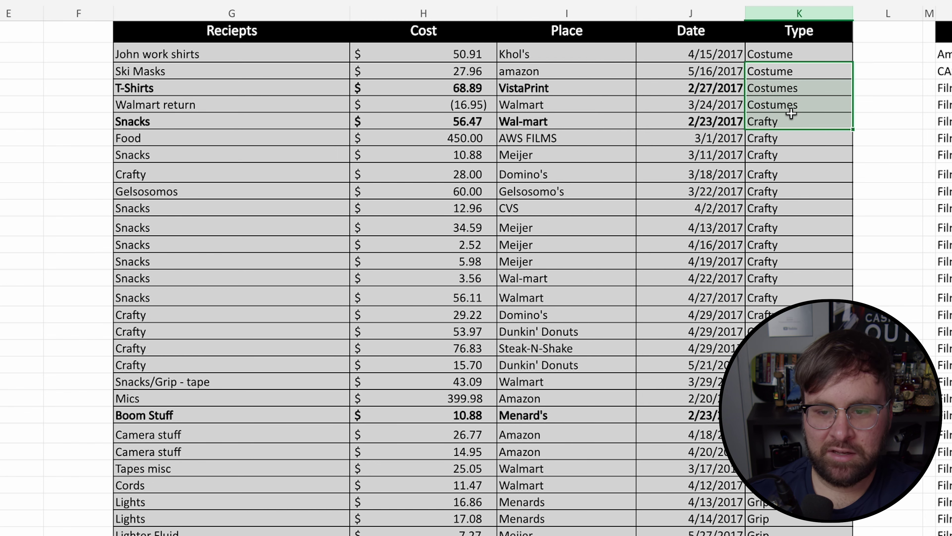
drag(763, 155, 765, 298)
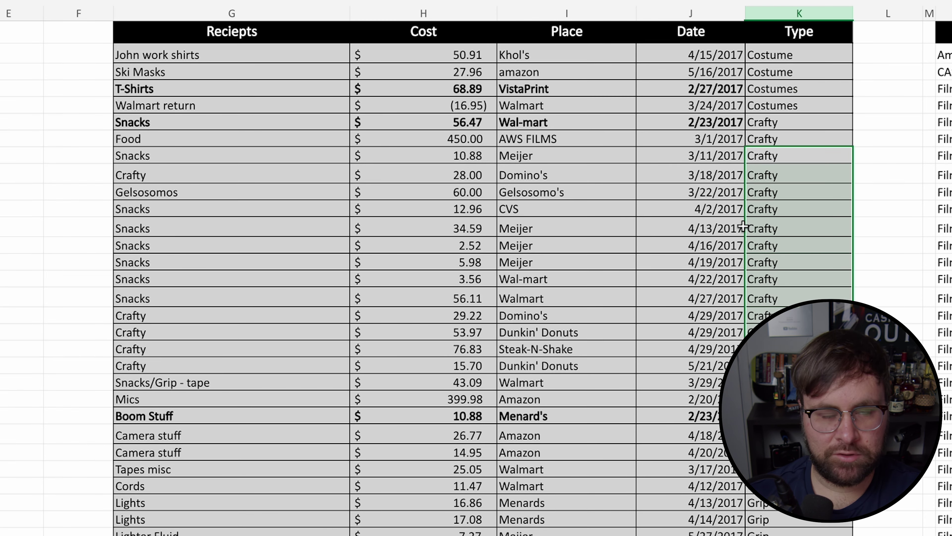
scroll(742, 226, down, 2)
scroll(743, 226, down, 2)
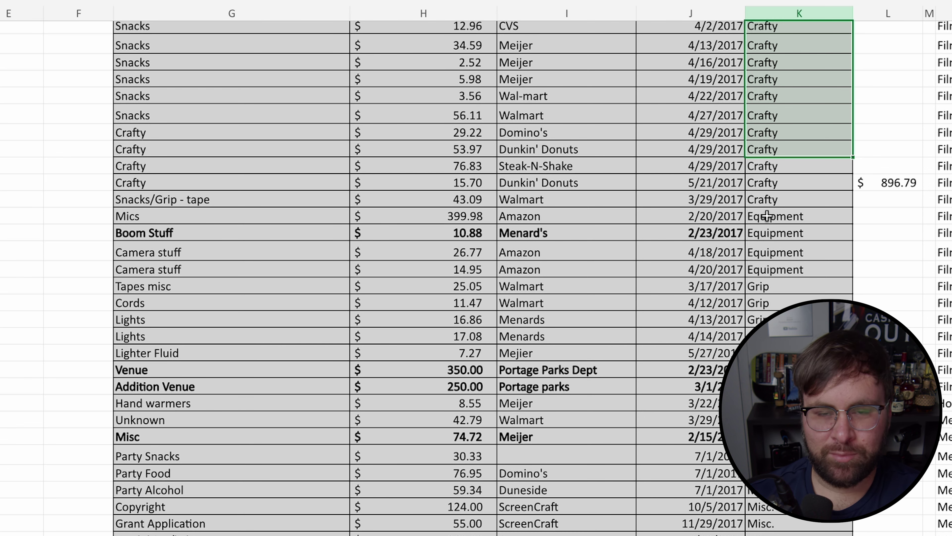
drag(767, 216, 755, 261)
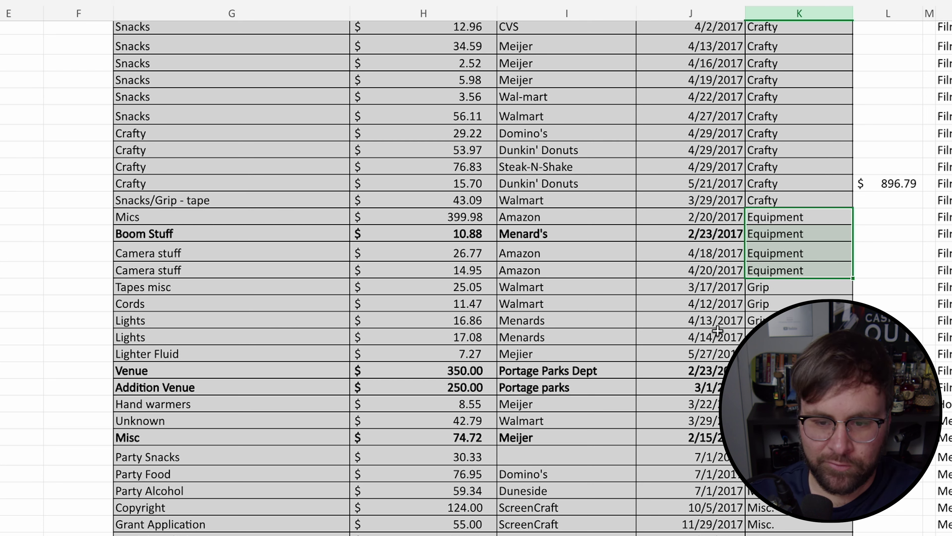
drag(781, 303, 782, 337)
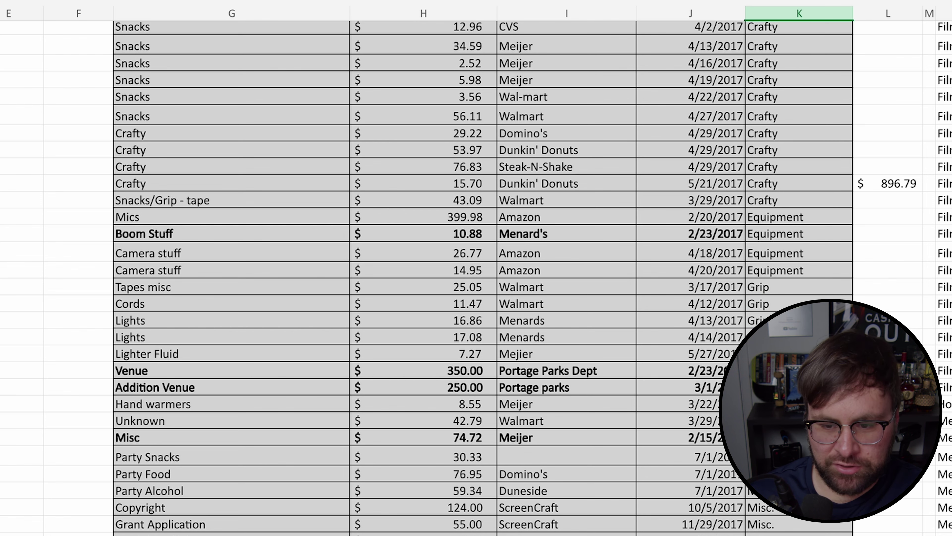
scroll(462, 278, down, 3)
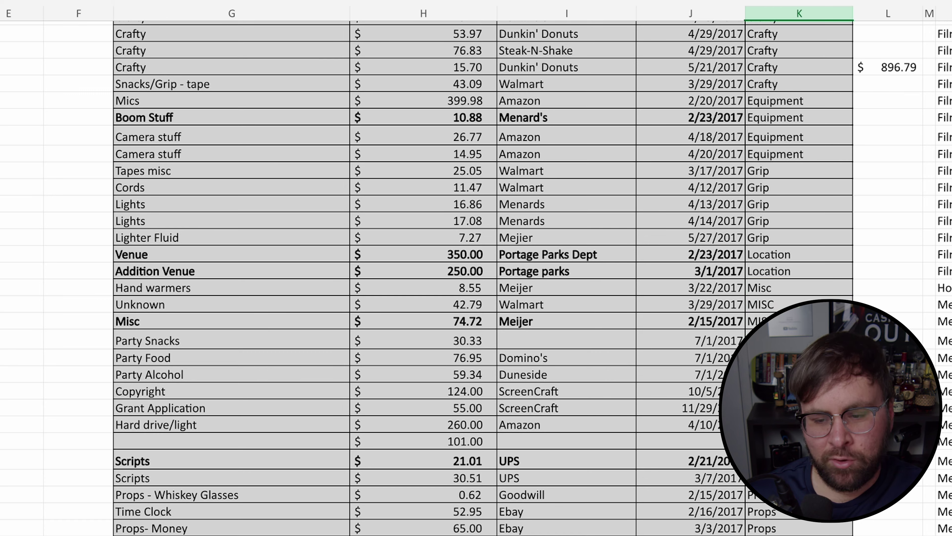
scroll(461, 277, up, 1)
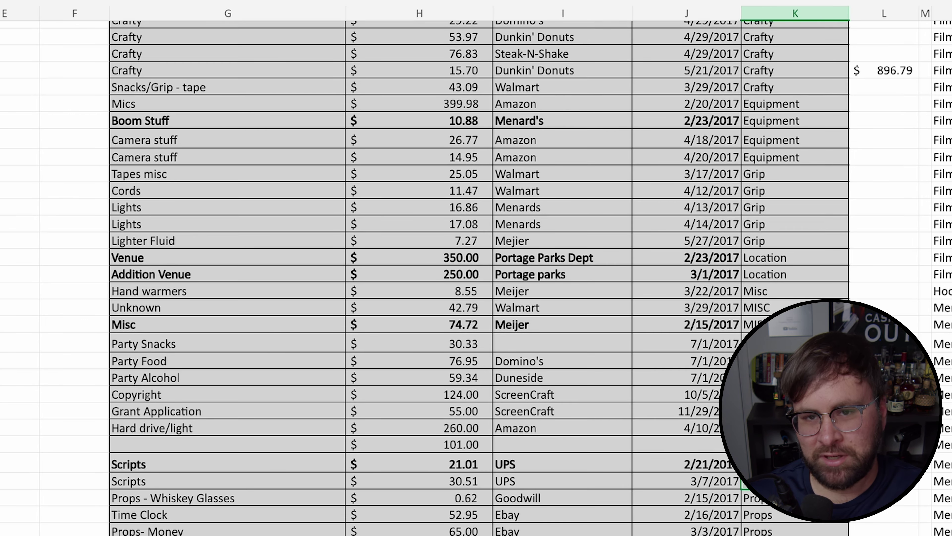
scroll(462, 277, down, 4)
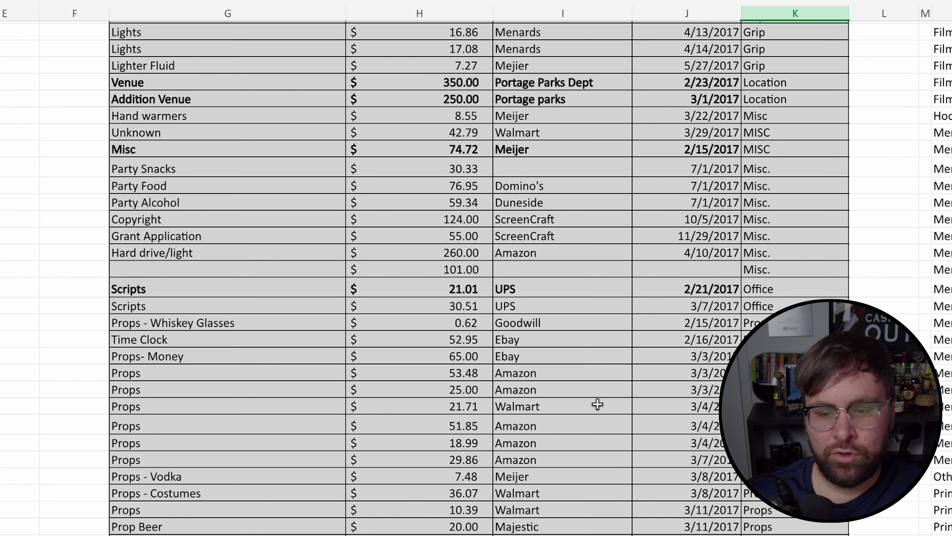
scroll(476, 311, up, 9)
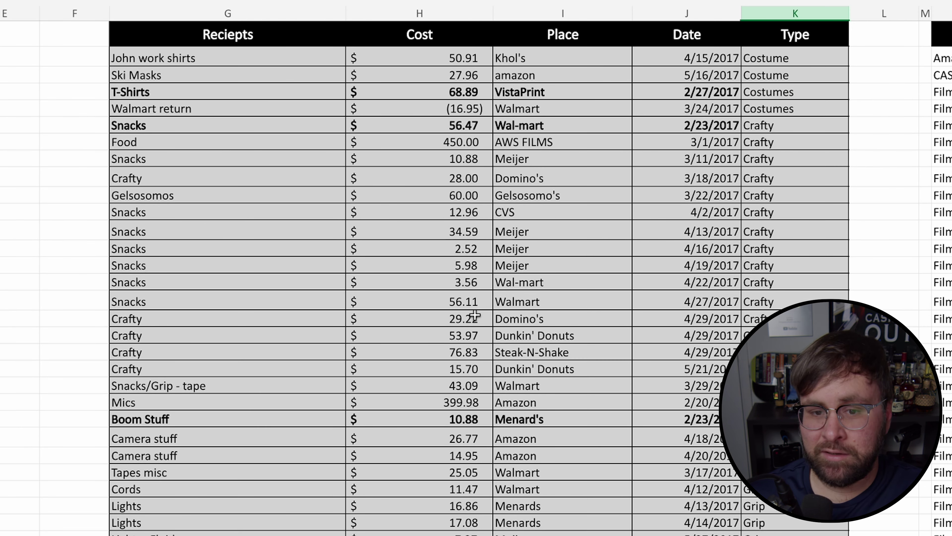
Step: Examine the item, cost and place of each costume receipt, from the work shirts and ski masks to the T-shirts and Walmart return
drag(151, 57, 640, 55)
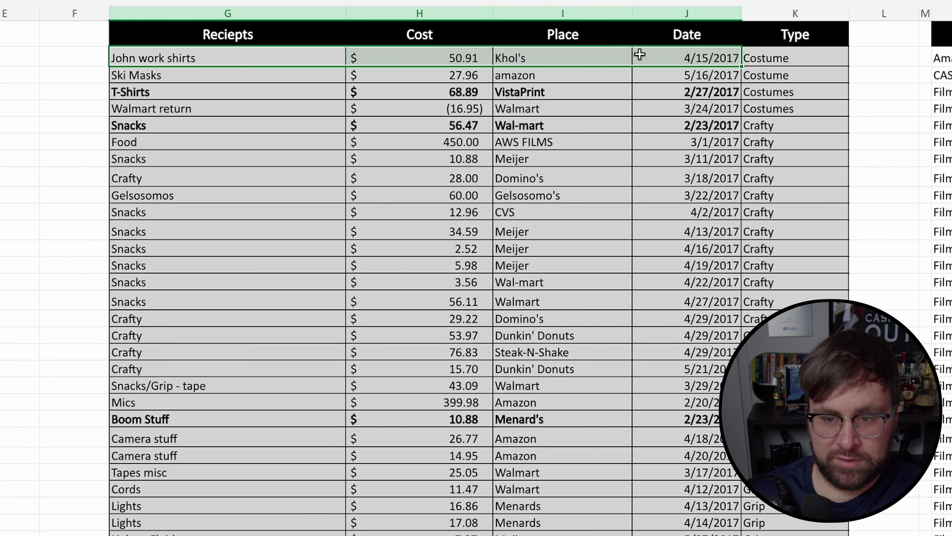
click(211, 60)
click(139, 74)
drag(152, 57, 429, 58)
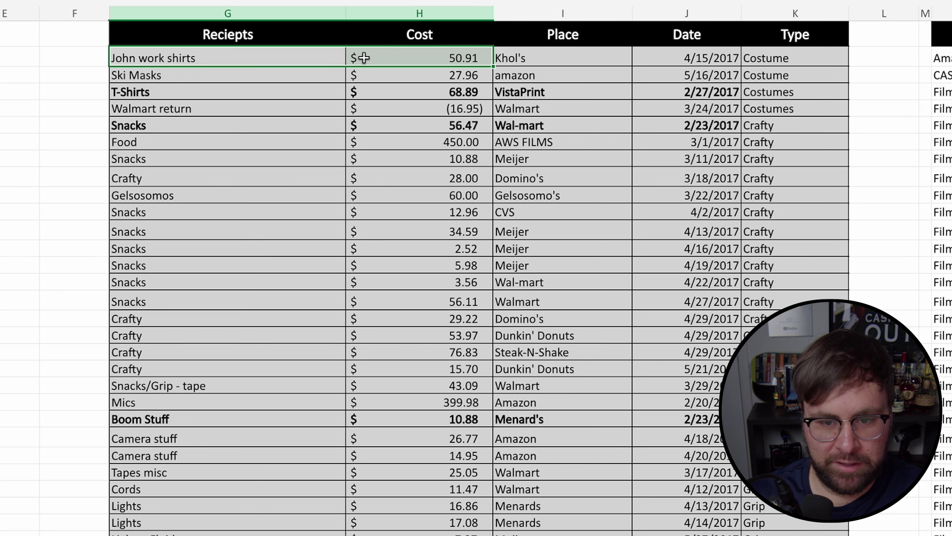
click(406, 57)
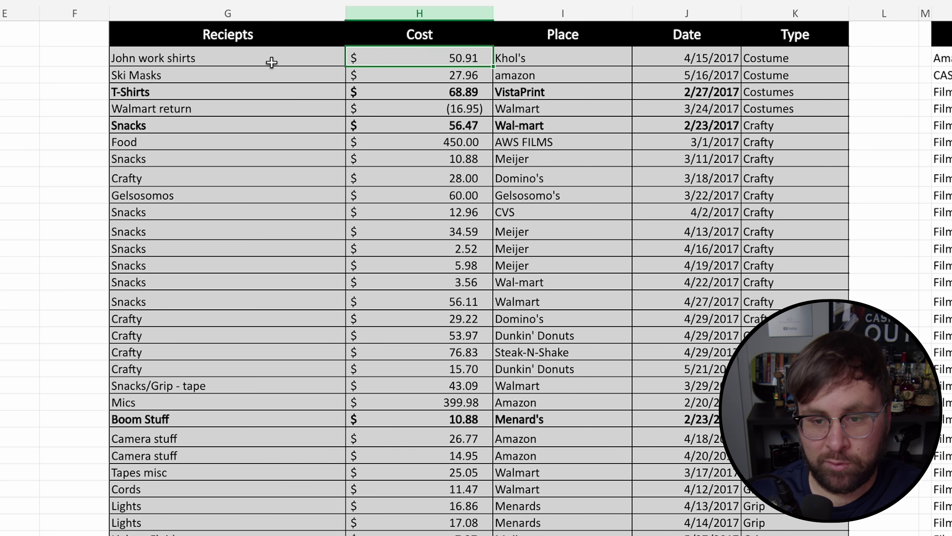
drag(241, 76, 546, 74)
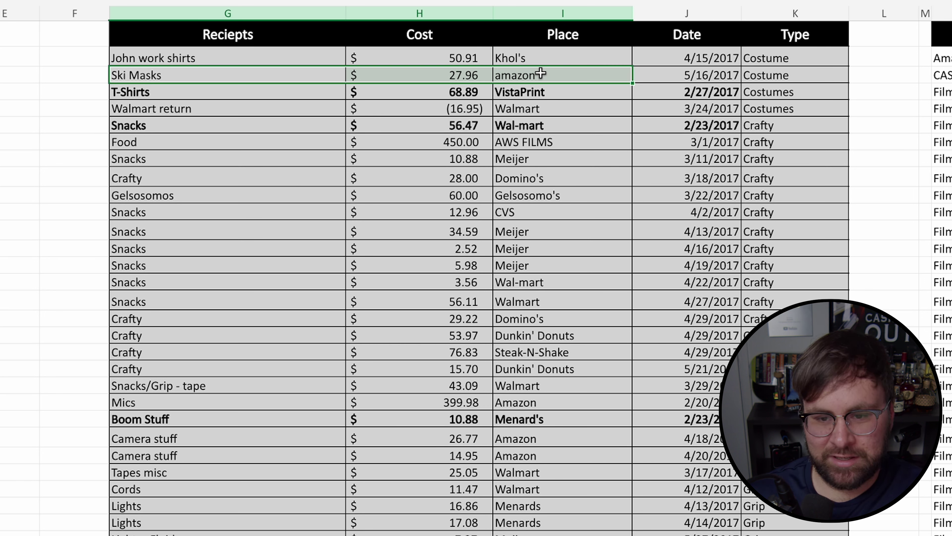
drag(225, 89, 497, 87)
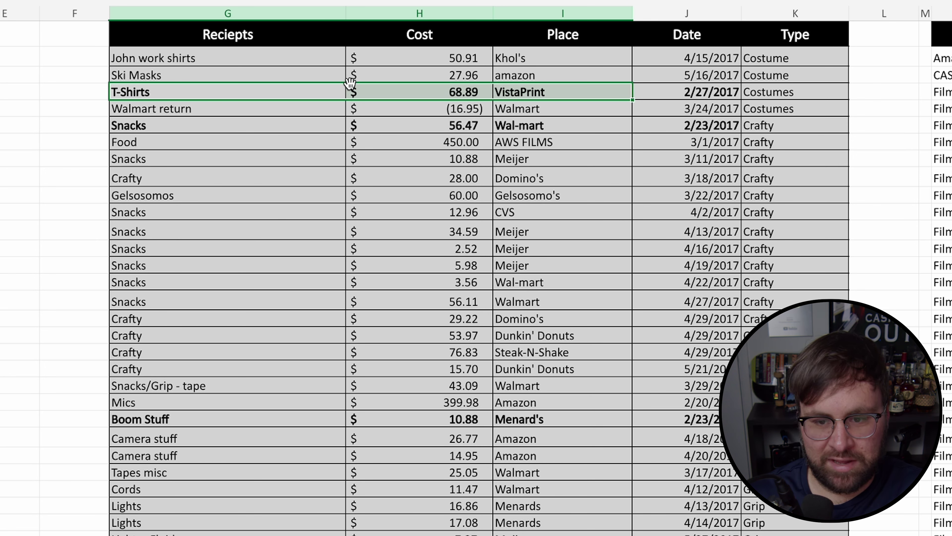
drag(406, 103, 496, 108)
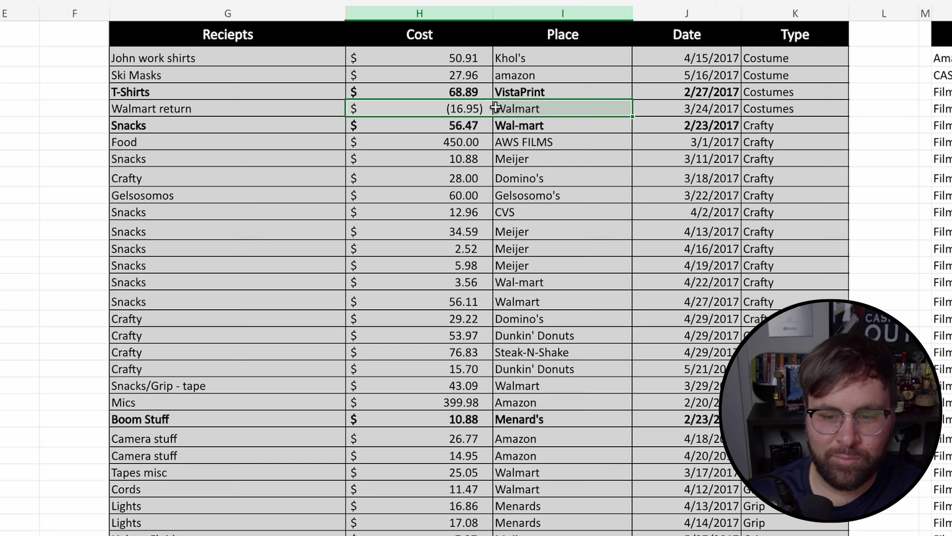
Step: Examine the Crafty receipts for food and snacks, including the AWS FILMS, Domino's, Dunkin' Donuts, Steak-N-Shake and Walmart snacks/tape entries
click(230, 141)
drag(229, 141, 697, 166)
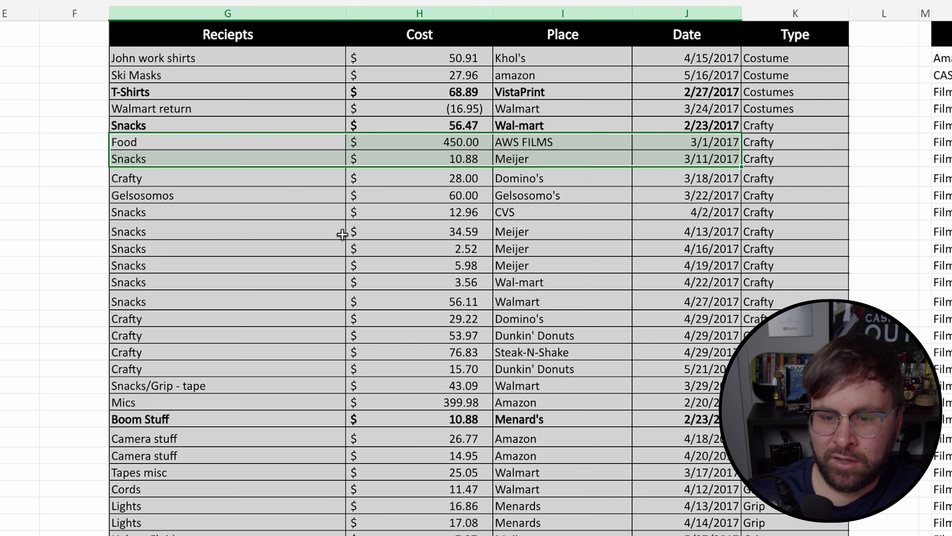
click(536, 318)
drag(537, 318, 728, 318)
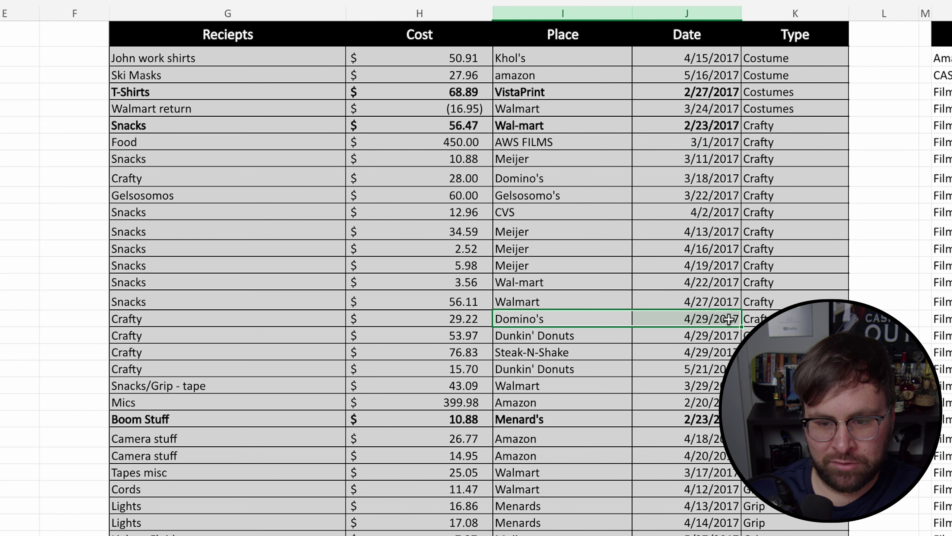
click(525, 354)
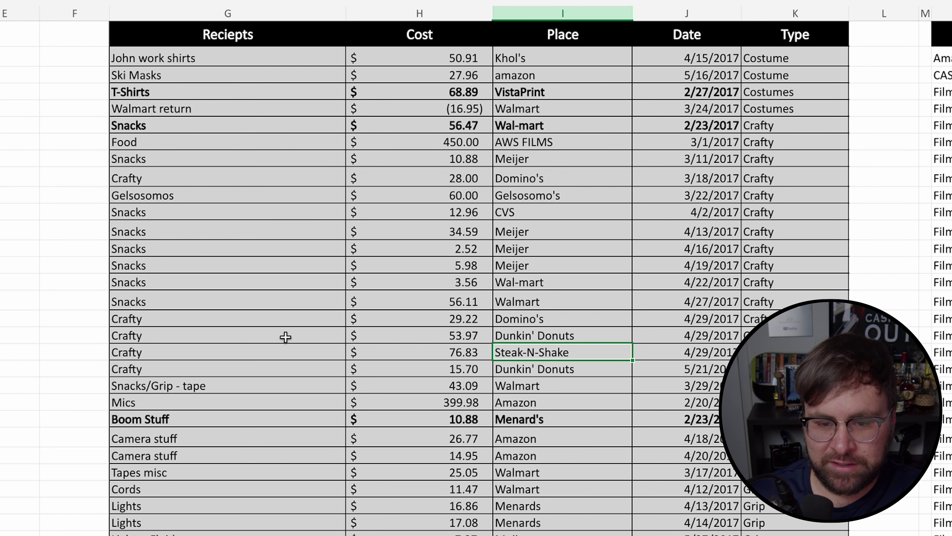
click(541, 335)
drag(255, 335, 533, 334)
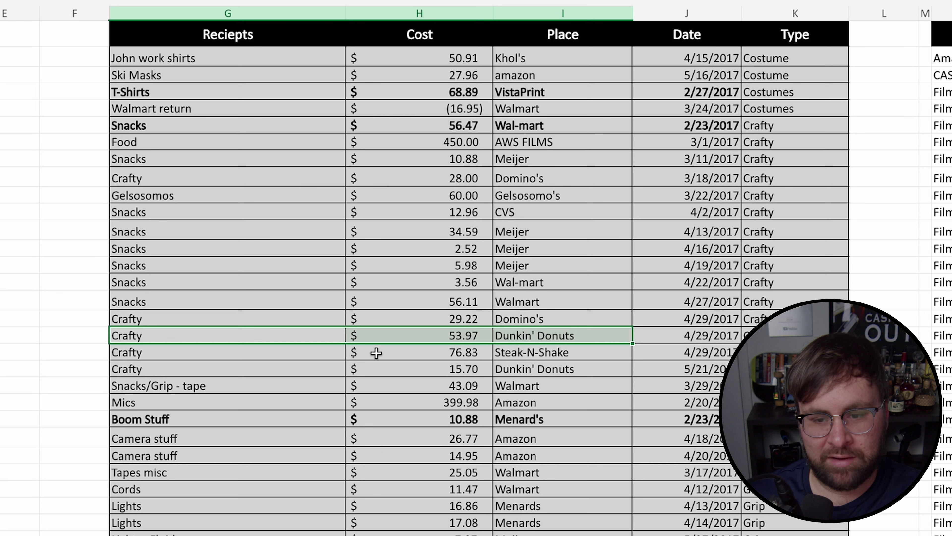
drag(398, 353, 553, 352)
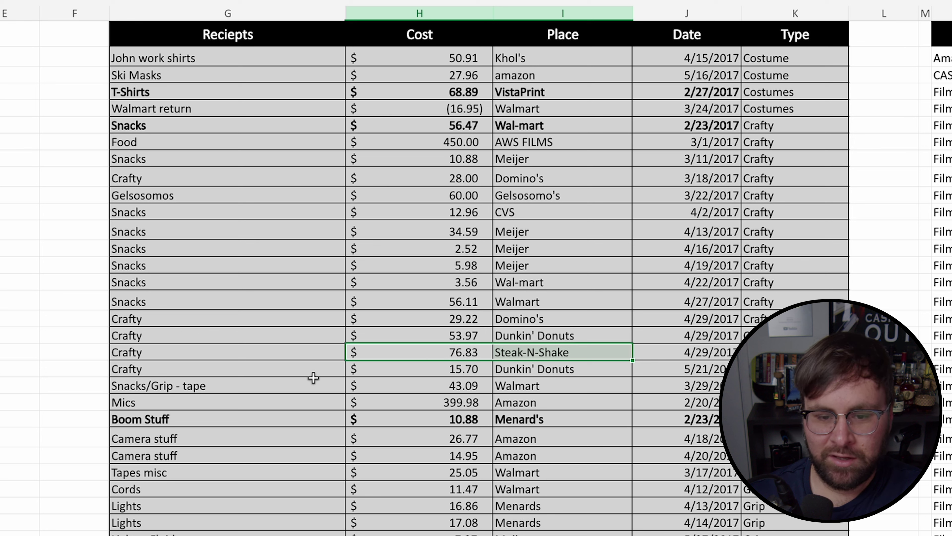
drag(244, 385, 765, 386)
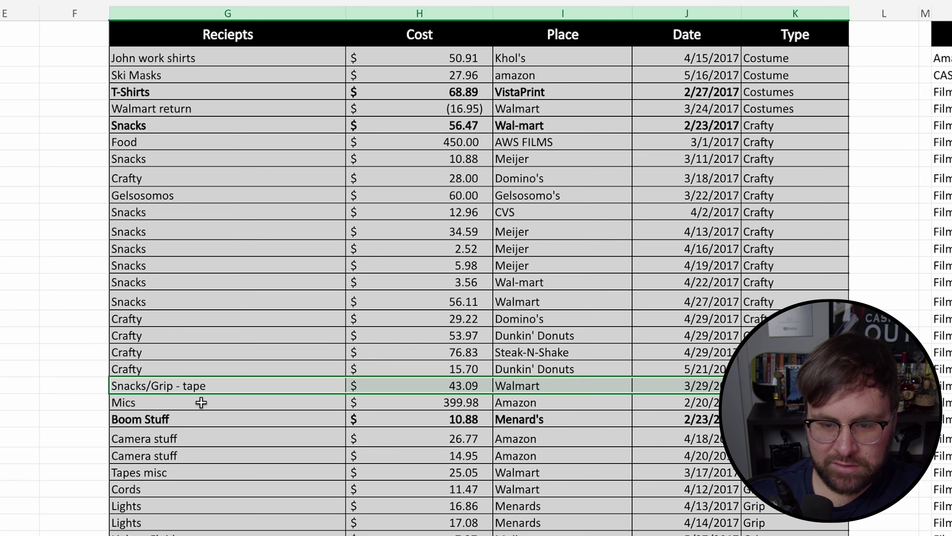
Step: Examine the equipment and grip receipts, covering the mics' cost and the entries from camera stuff through lighter fluid
drag(198, 399, 450, 401)
drag(267, 404, 398, 406)
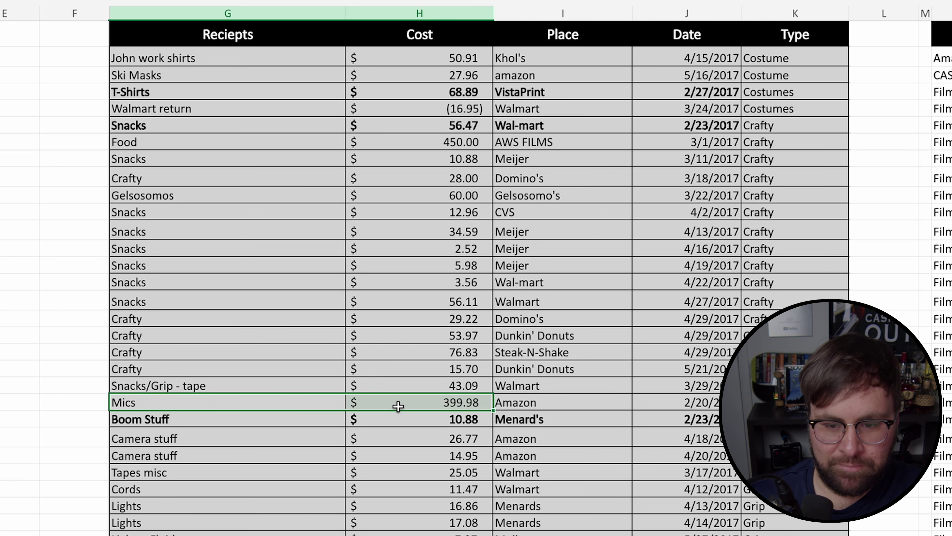
click(300, 404)
click(380, 403)
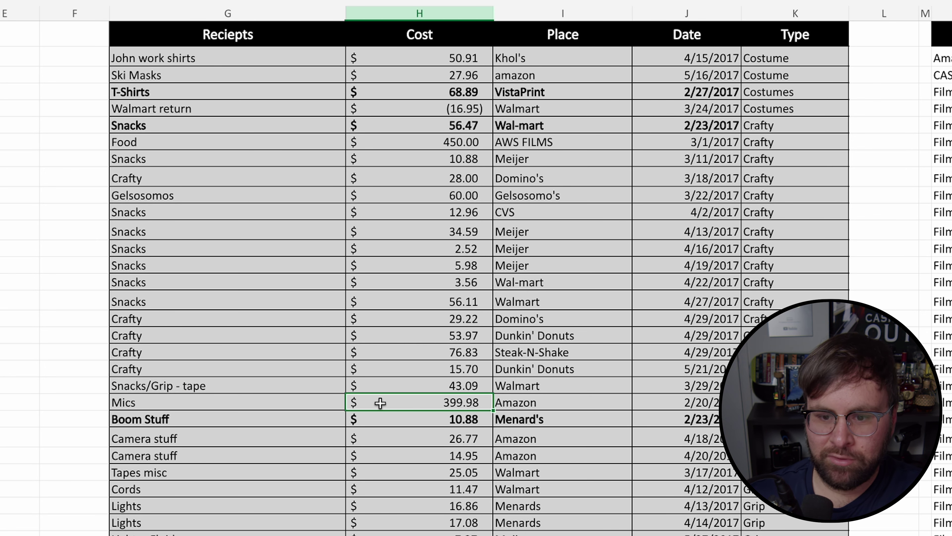
drag(279, 404, 395, 406)
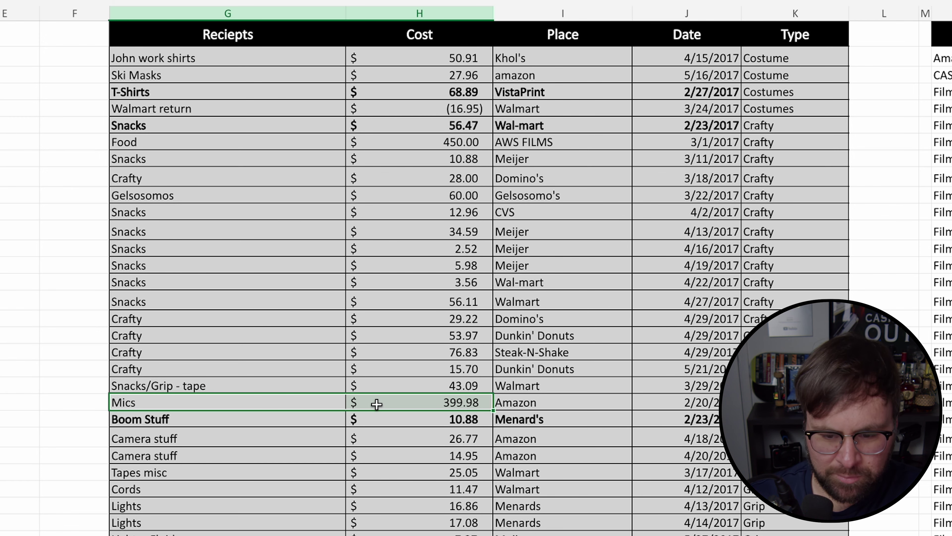
scroll(378, 412, down, 2)
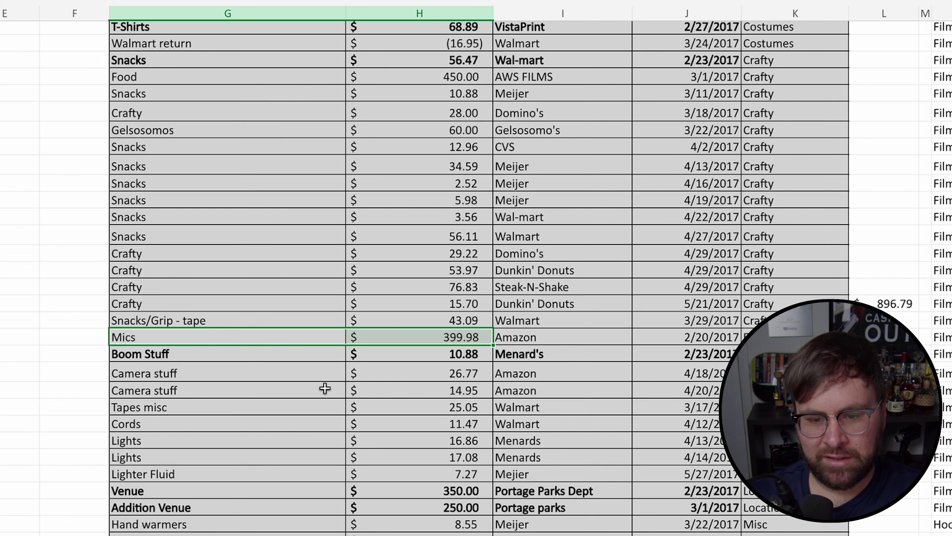
click(177, 373)
drag(177, 374, 406, 473)
scroll(406, 472, up, 2)
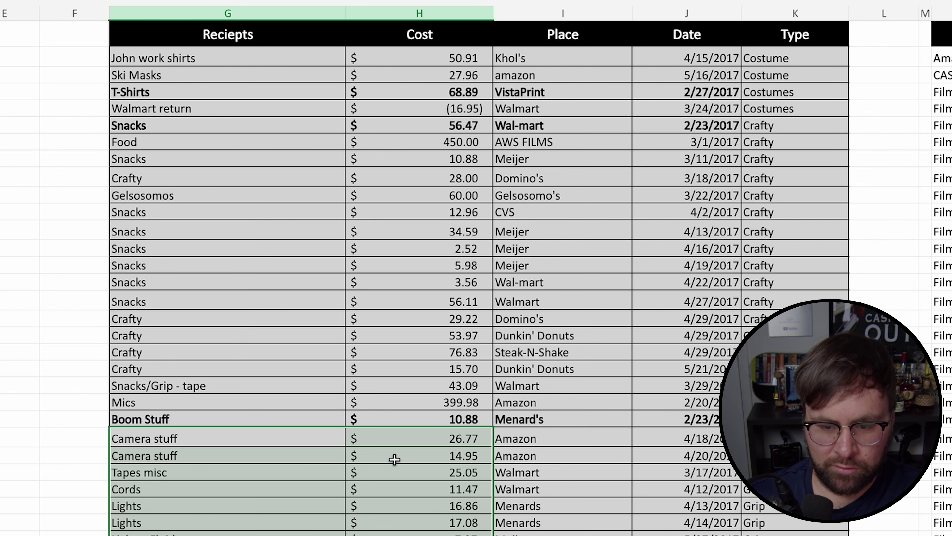
click(182, 467)
drag(101, 469, 244, 482)
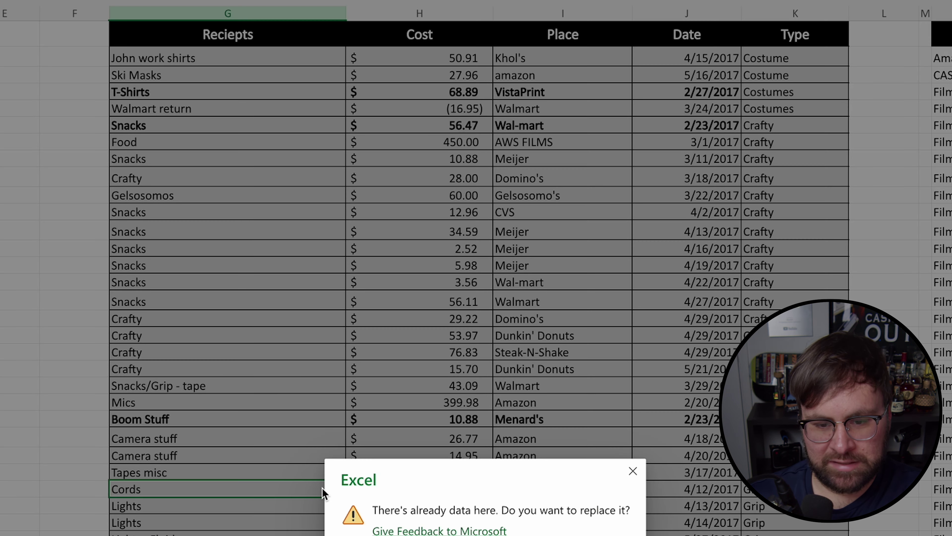
key(Escape)
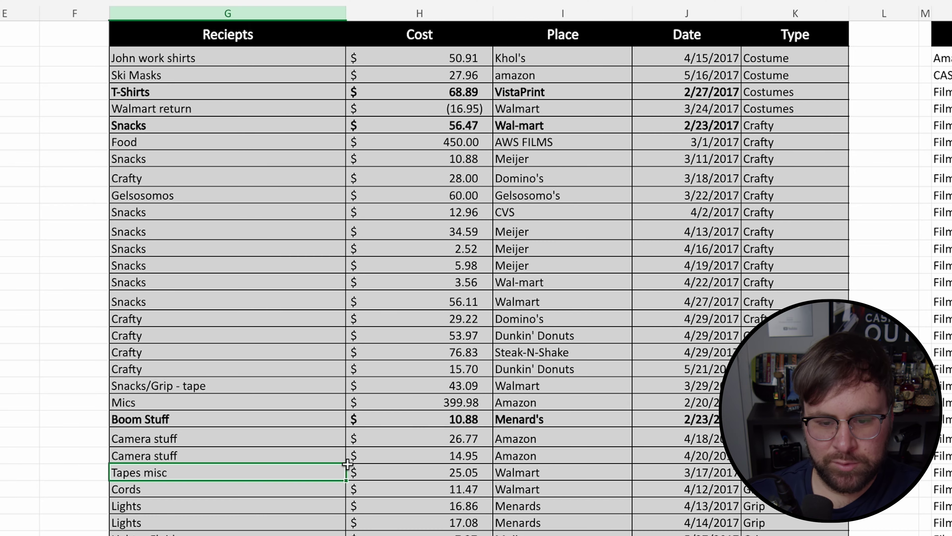
Step: Examine the costs of the Venue and Addition Venue receipts from Portage Parks
scroll(347, 464, down, 1)
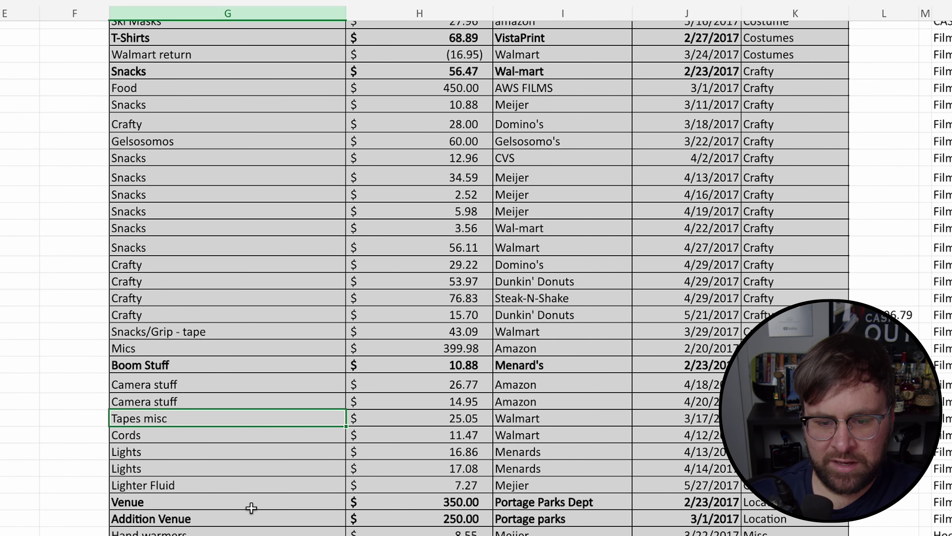
drag(238, 506, 240, 519)
shift+click(442, 519)
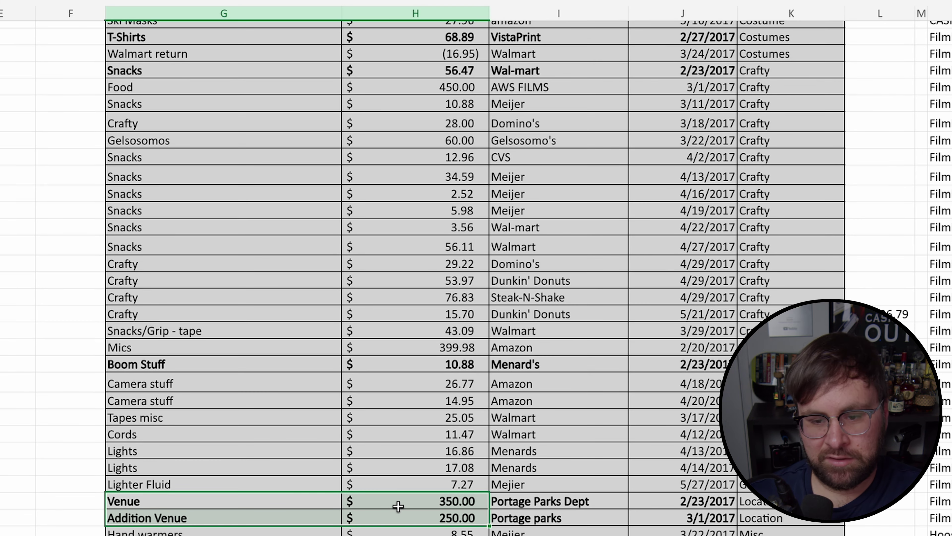
click(397, 505)
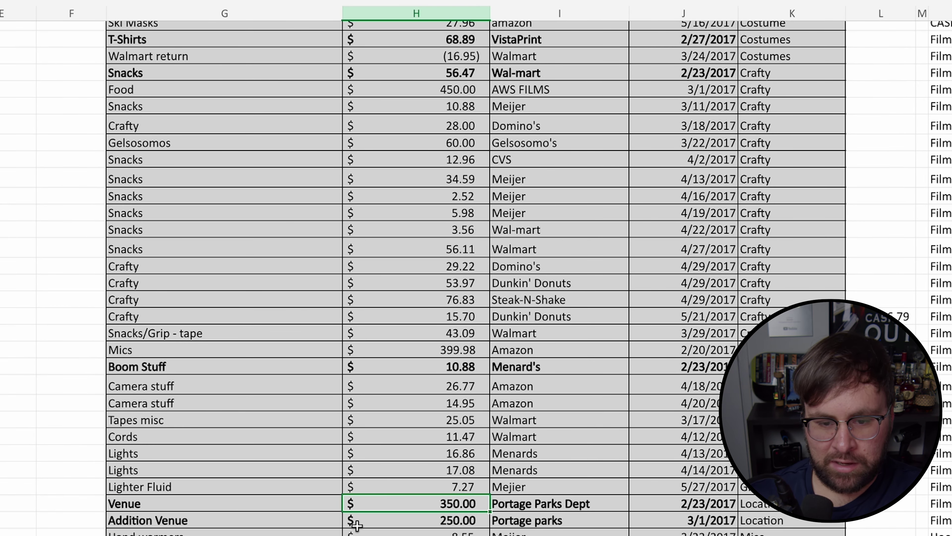
click(432, 522)
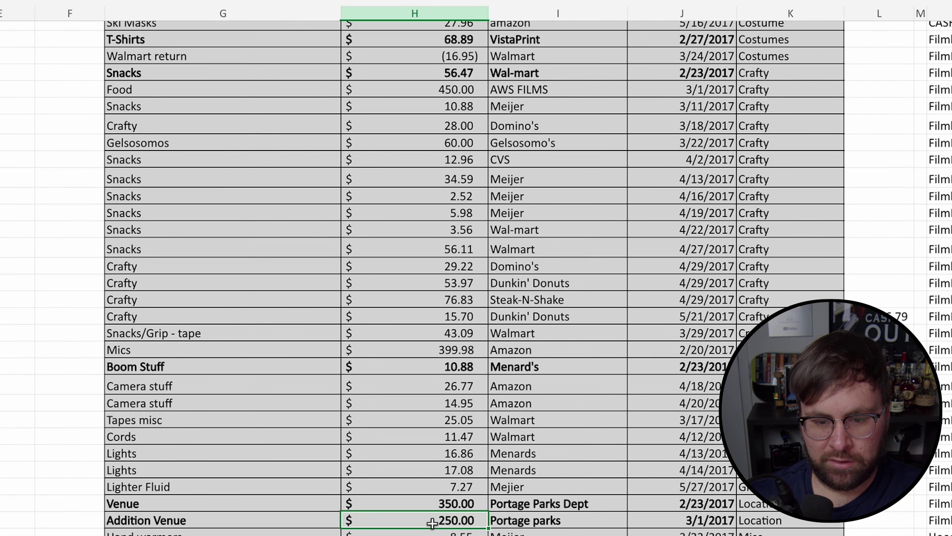
click(416, 504)
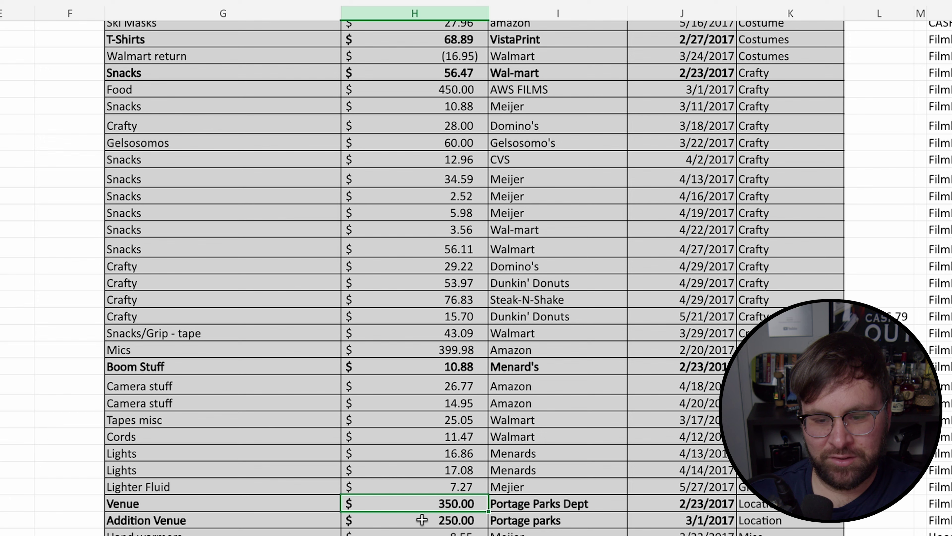
Step: Examine the Addition Venue receipt's cost and place, and the Misc. receipts for party snacks, food and alcohol
drag(422, 520, 491, 521)
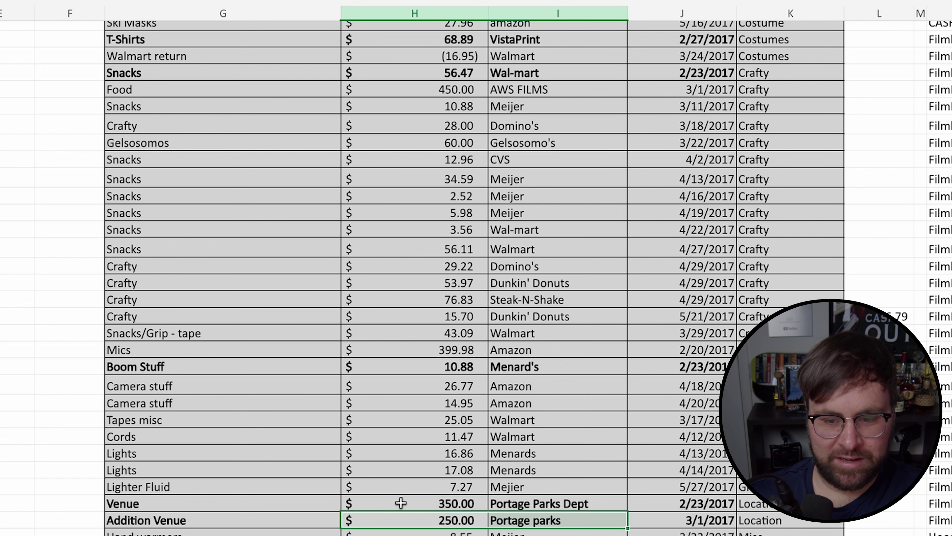
scroll(400, 502, down, 2)
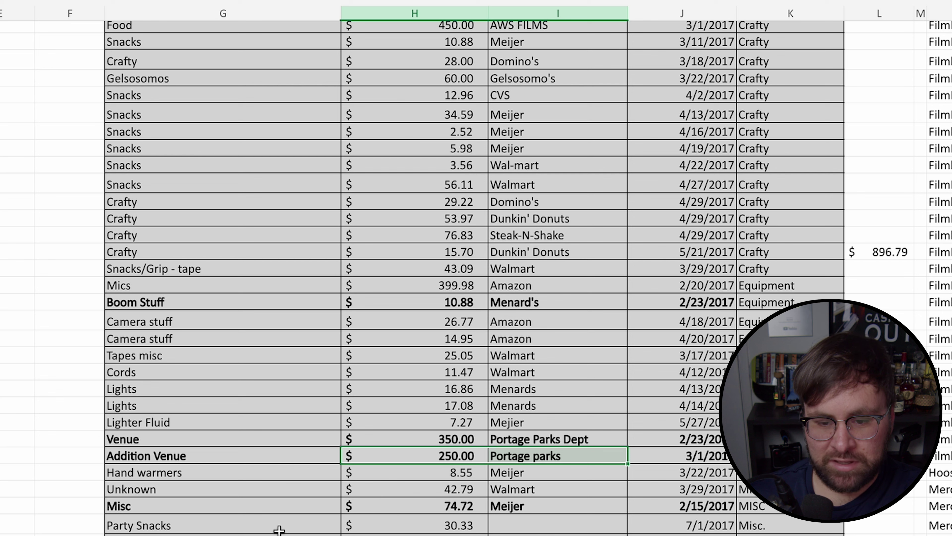
drag(139, 529, 787, 526)
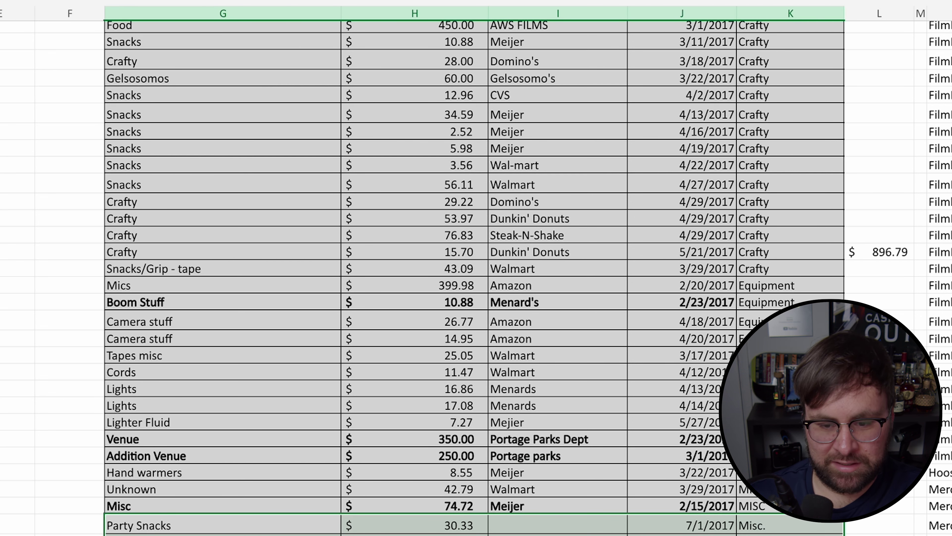
key(Down)
scroll(127, 224, down, 6)
drag(127, 228, 403, 233)
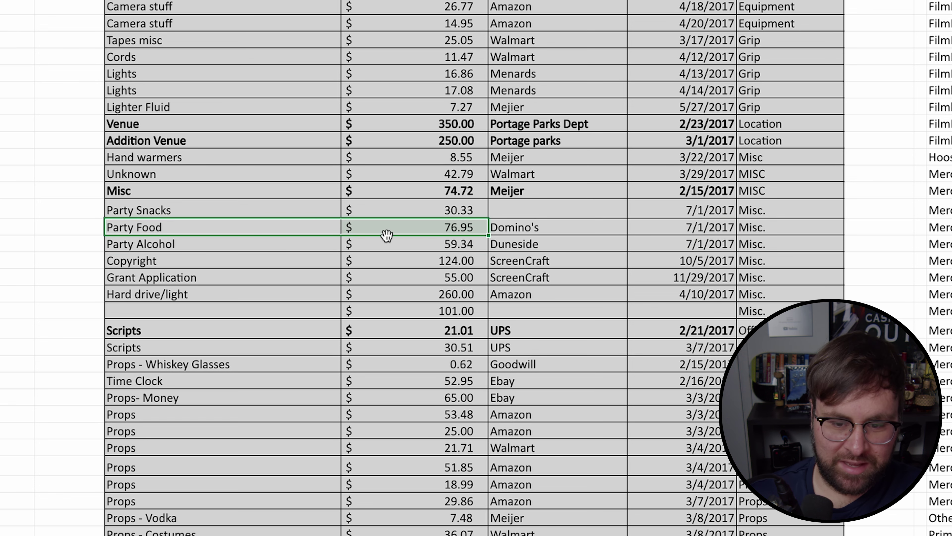
click(388, 243)
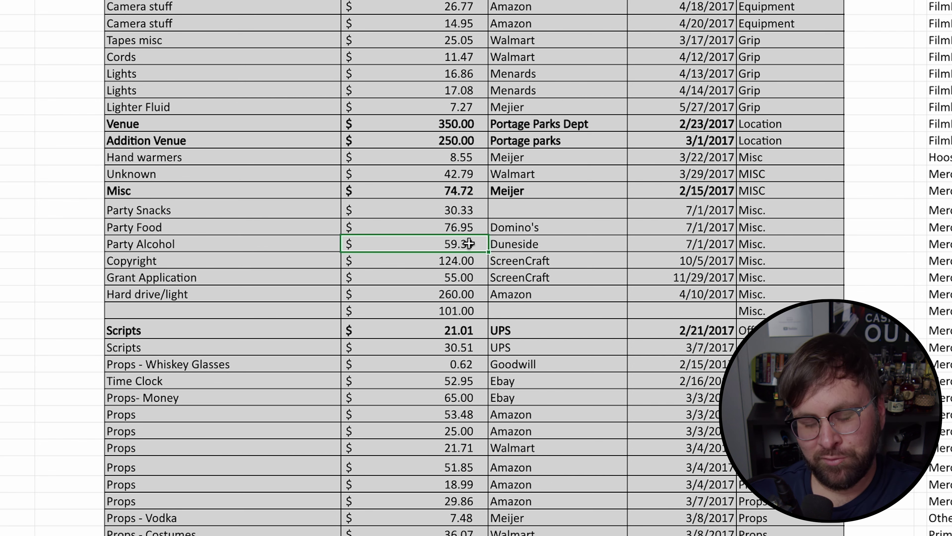
Step: Examine the ScreenCraft receipts for Copyright and Grant Application, and the Hard drive/light receipt's cost
scroll(476, 246, down, 2)
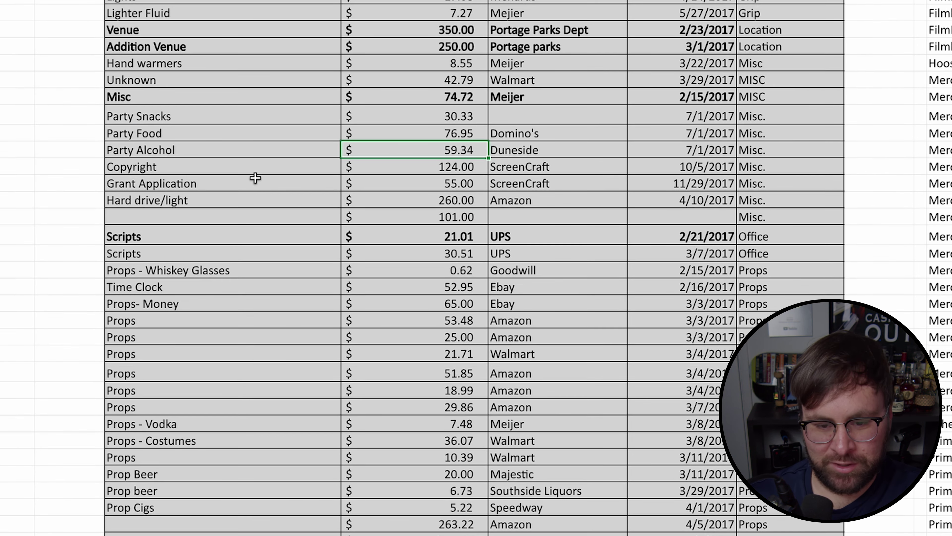
click(225, 169)
click(400, 168)
click(340, 166)
drag(342, 166, 793, 168)
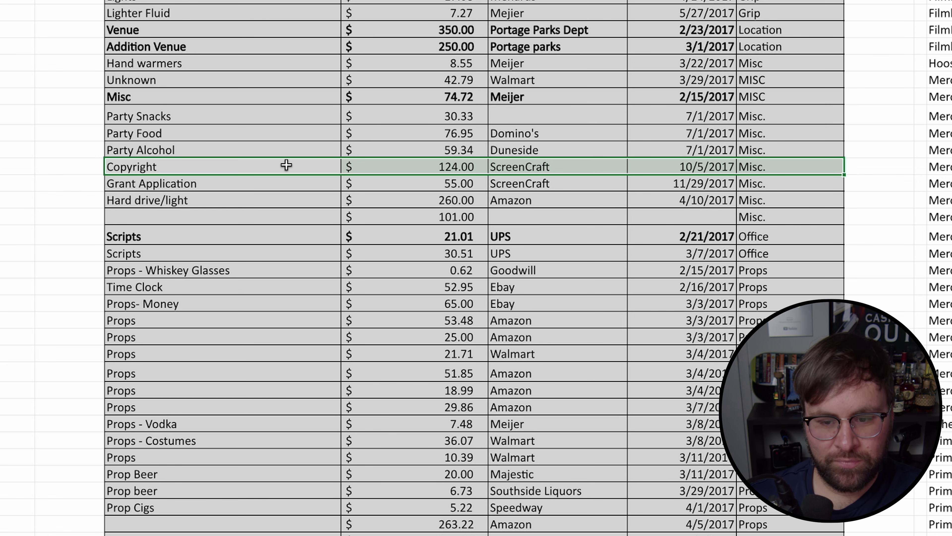
click(205, 133)
drag(359, 181, 653, 181)
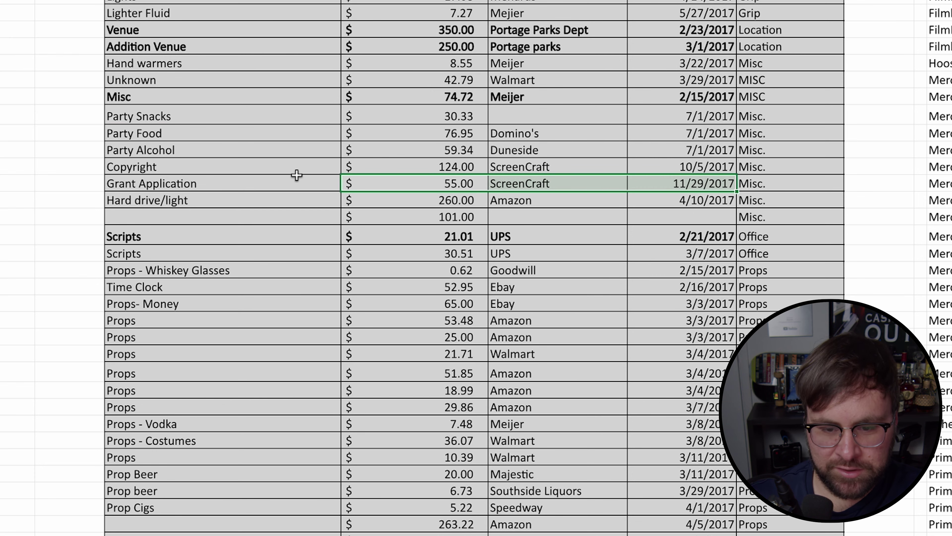
drag(281, 169, 776, 185)
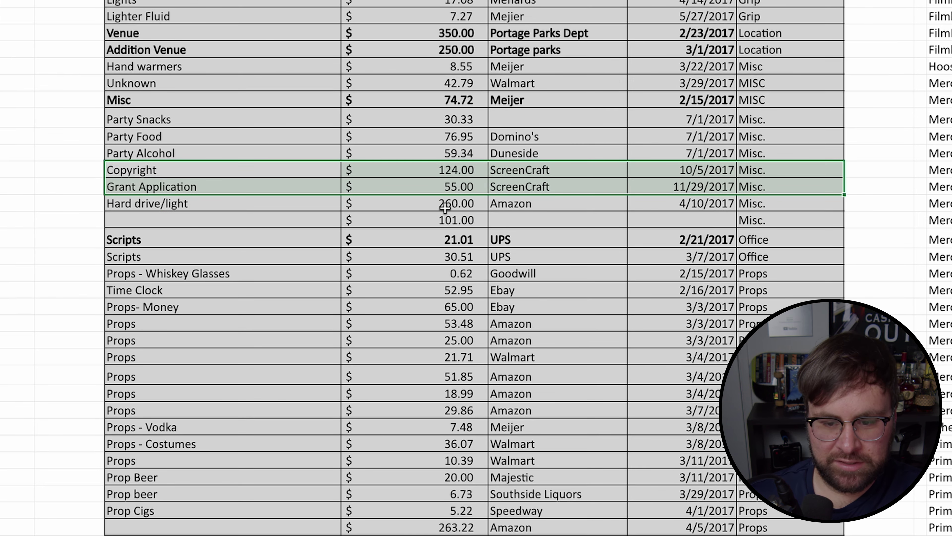
drag(249, 204, 432, 205)
Step: Examine the UPS script receipts in the Office category and the first props costs: whiskey glasses, time clock and prop money
scroll(431, 205, down, 2)
drag(171, 154, 818, 169)
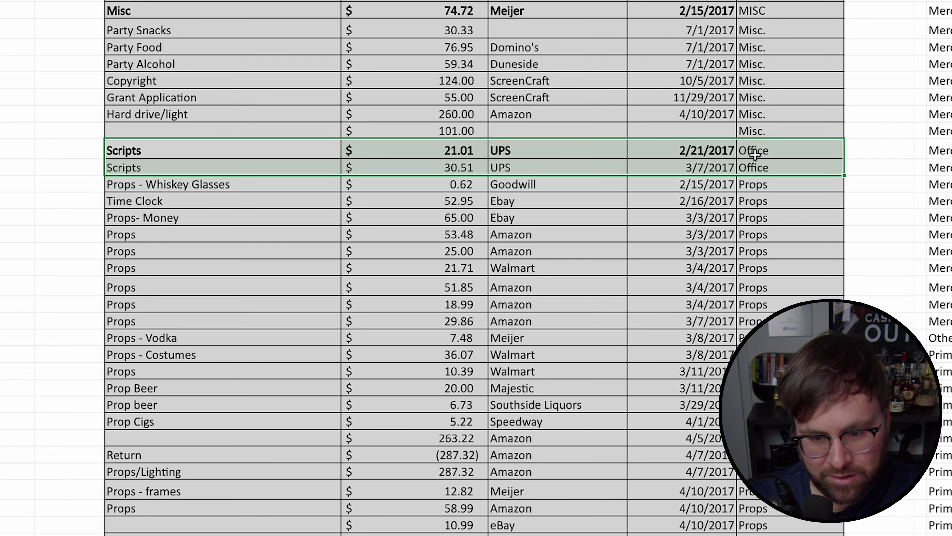
scroll(294, 140, down, 3)
drag(187, 148, 529, 240)
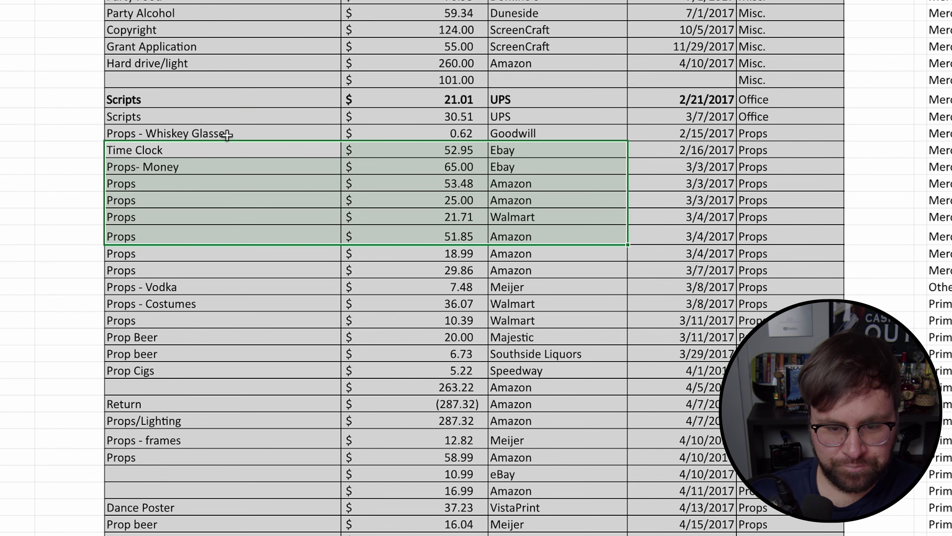
click(194, 135)
click(438, 133)
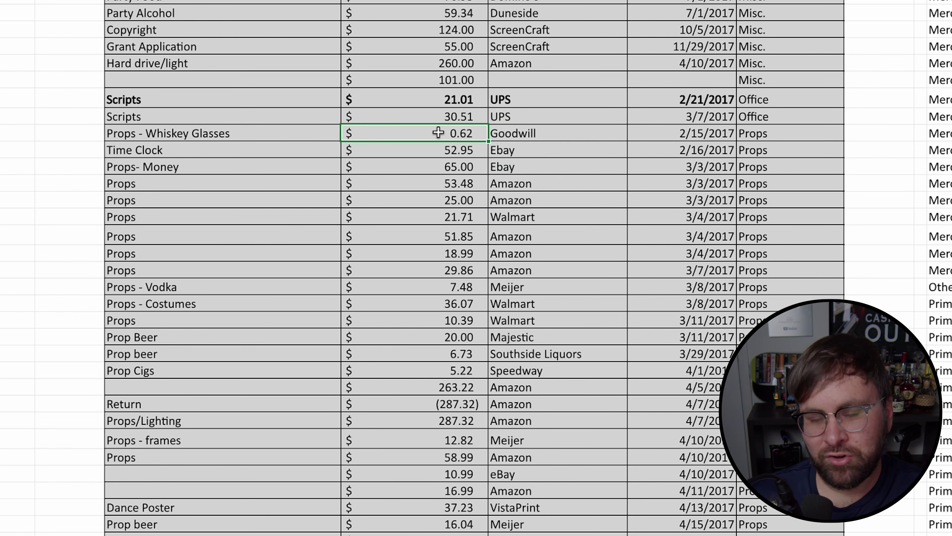
click(166, 134)
drag(118, 150, 372, 146)
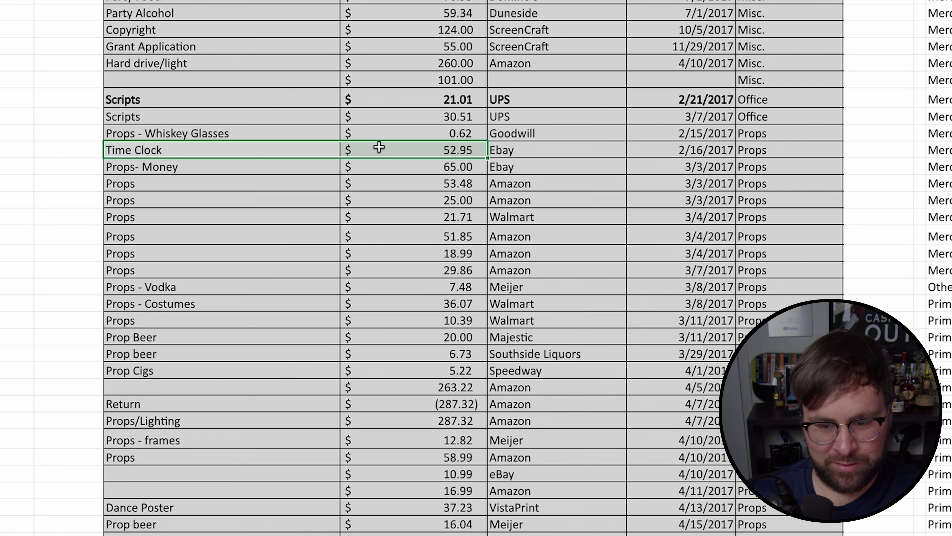
drag(195, 161, 398, 180)
click(373, 168)
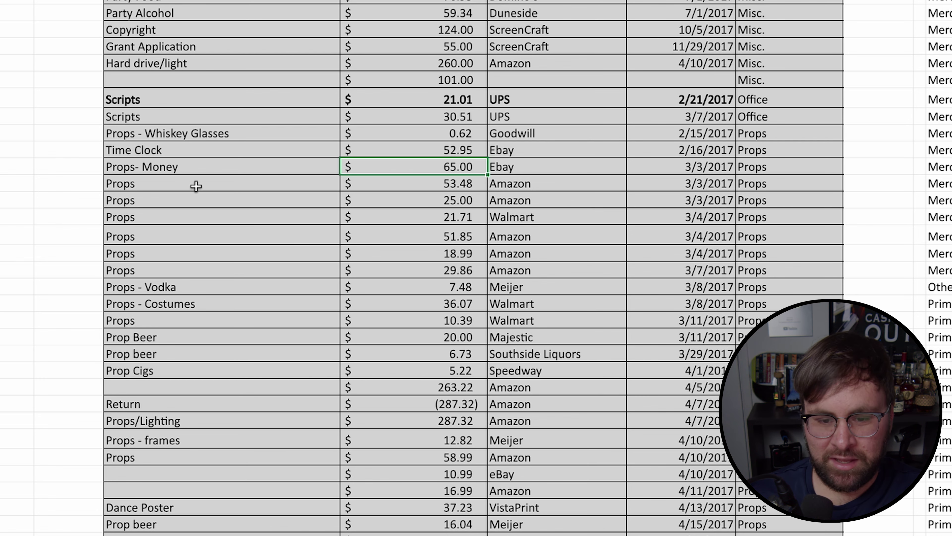
Step: Examine the items and costs of the props receipts following Props- Money, through the two prop beer entries
drag(194, 185, 408, 319)
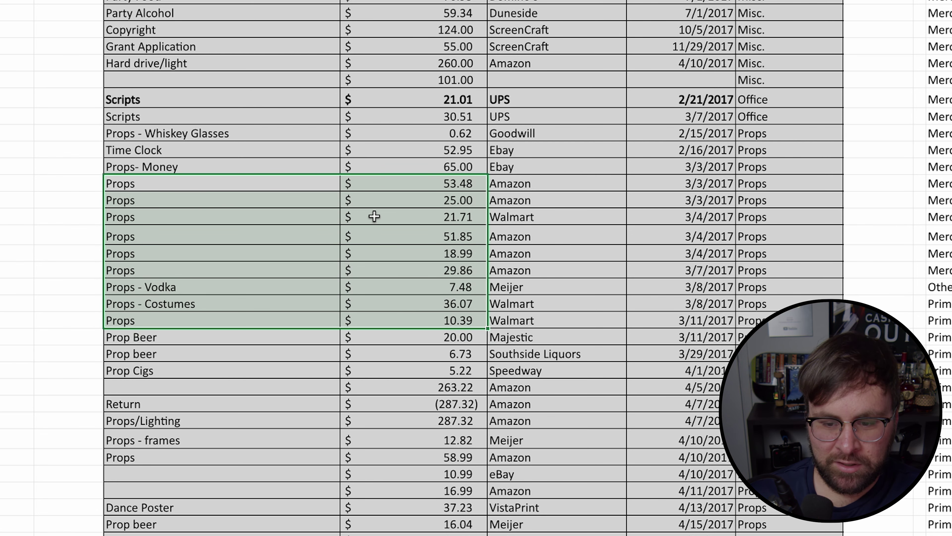
drag(313, 336, 338, 349)
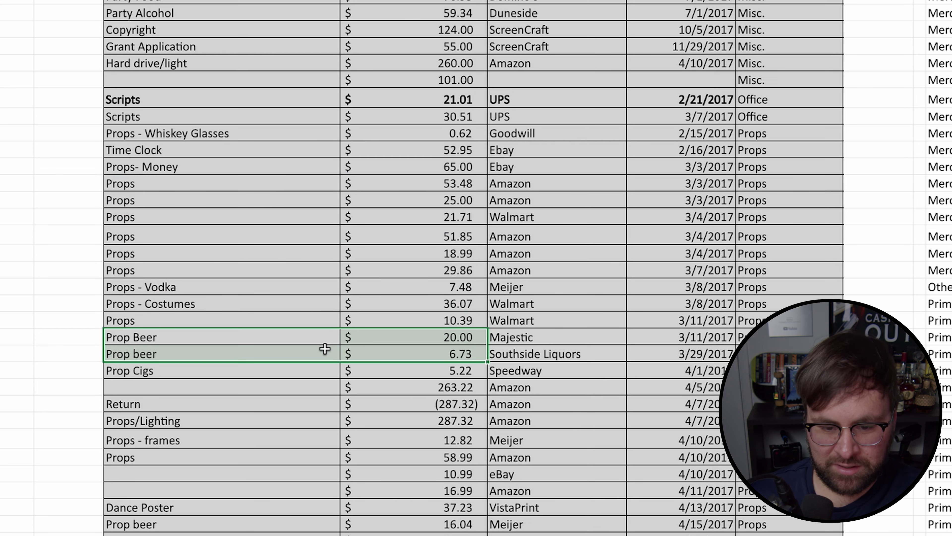
click(395, 348)
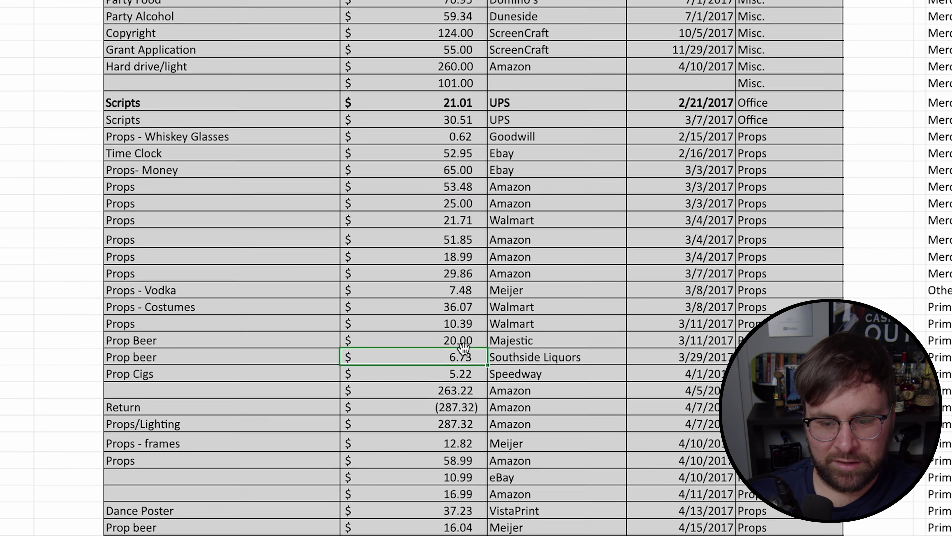
Step: Examine the Amazon props receipts around the refund, comparing the Return entry with the Props/Lighting entry
scroll(382, 328, down, 4)
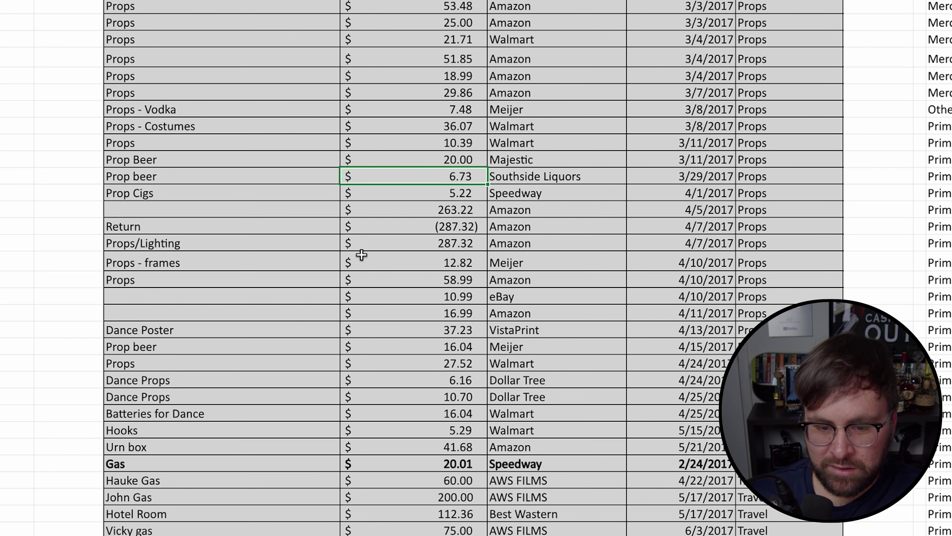
drag(389, 226, 452, 213)
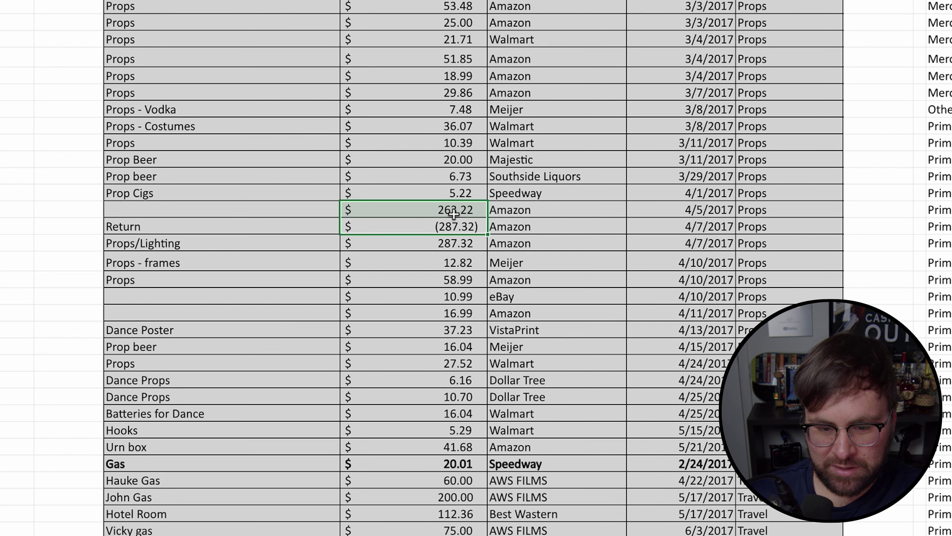
scroll(308, 216, down, 1)
drag(257, 220, 422, 219)
click(410, 206)
drag(281, 205, 763, 221)
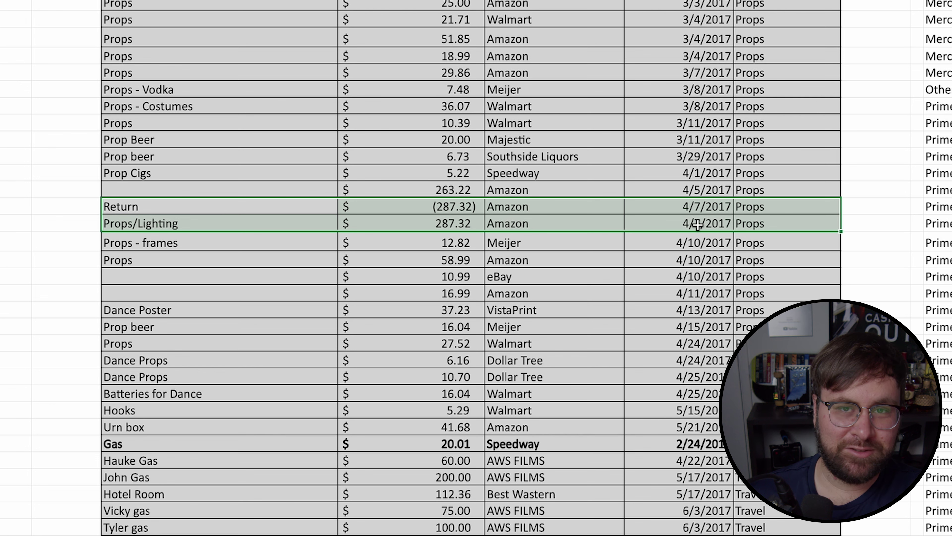
click(386, 288)
drag(267, 209, 741, 227)
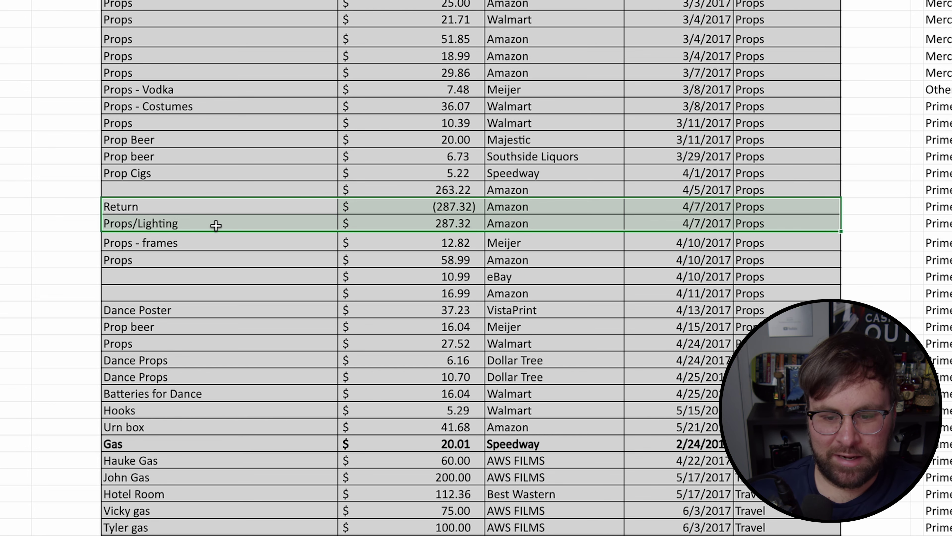
Step: Examine the remaining props receipts, from the Dance Poster, Dance Props and Batteries for Dance to the Hooks and Urn box
click(240, 311)
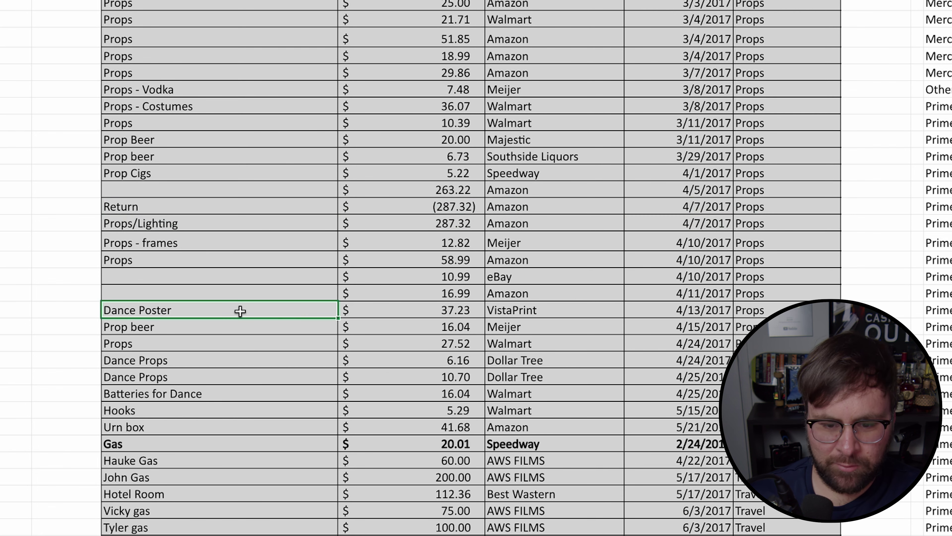
drag(301, 312, 735, 315)
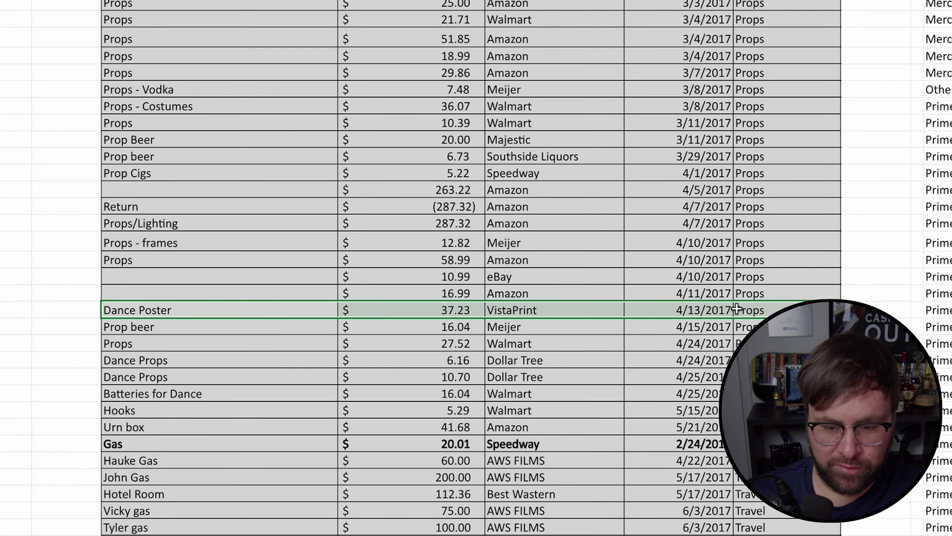
drag(124, 361, 701, 381)
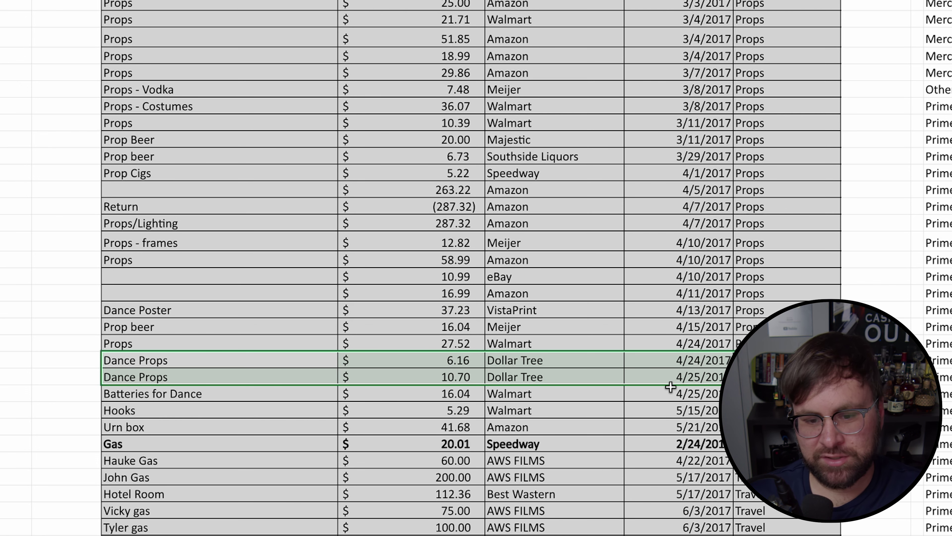
drag(112, 393, 709, 411)
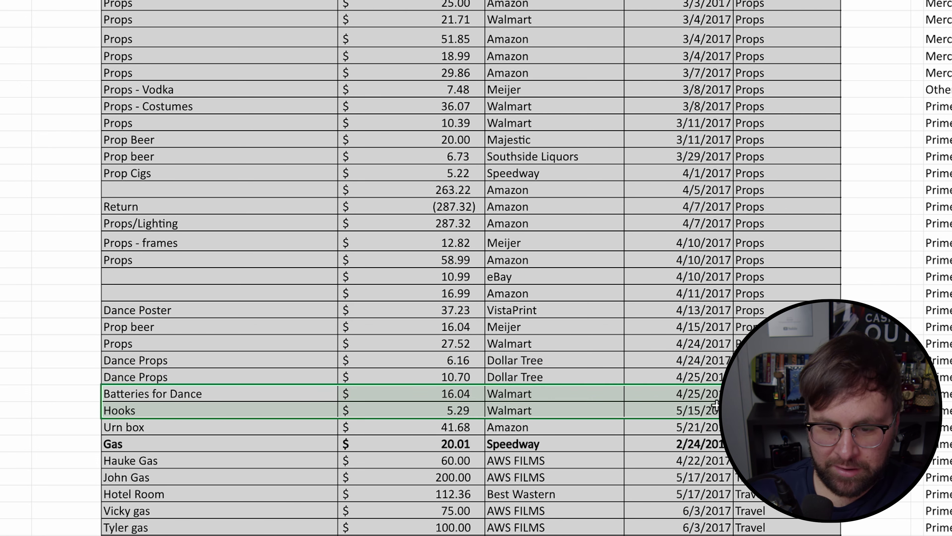
scroll(128, 383, down, 1)
drag(127, 384, 708, 384)
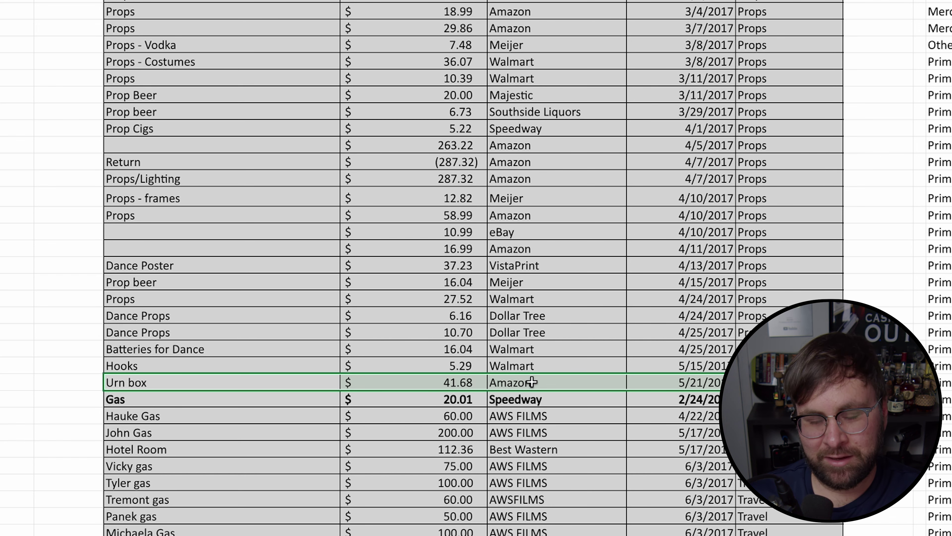
click(383, 395)
drag(450, 387, 511, 387)
Step: Examine the Travel receipts as a block, including the AWS FILMS gas payments and the Hotel Room cost
scroll(244, 397, down, 2)
drag(179, 315, 768, 483)
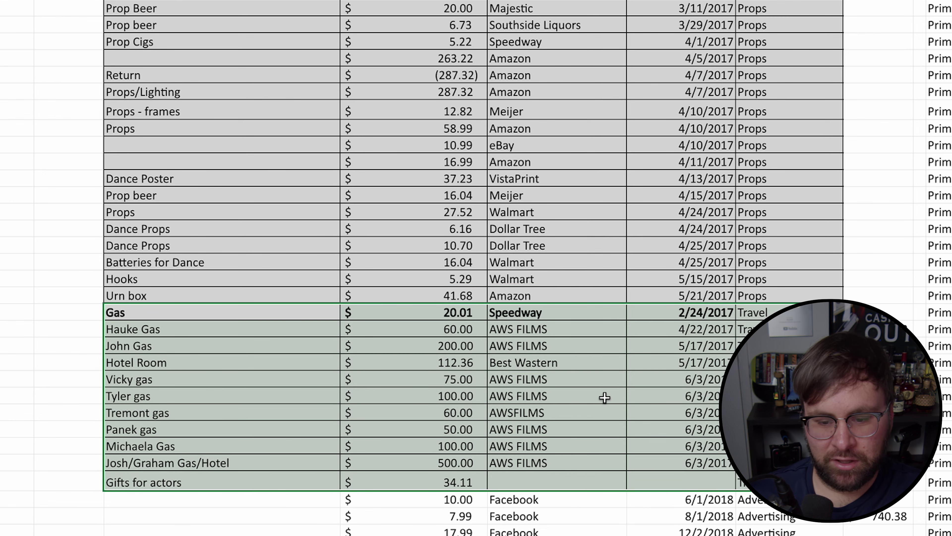
scroll(378, 292, down, 1)
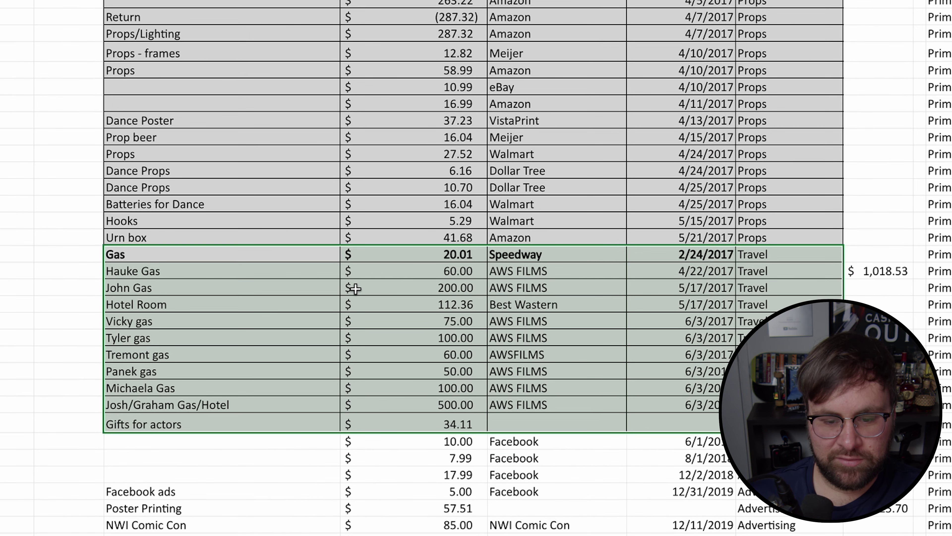
click(186, 304)
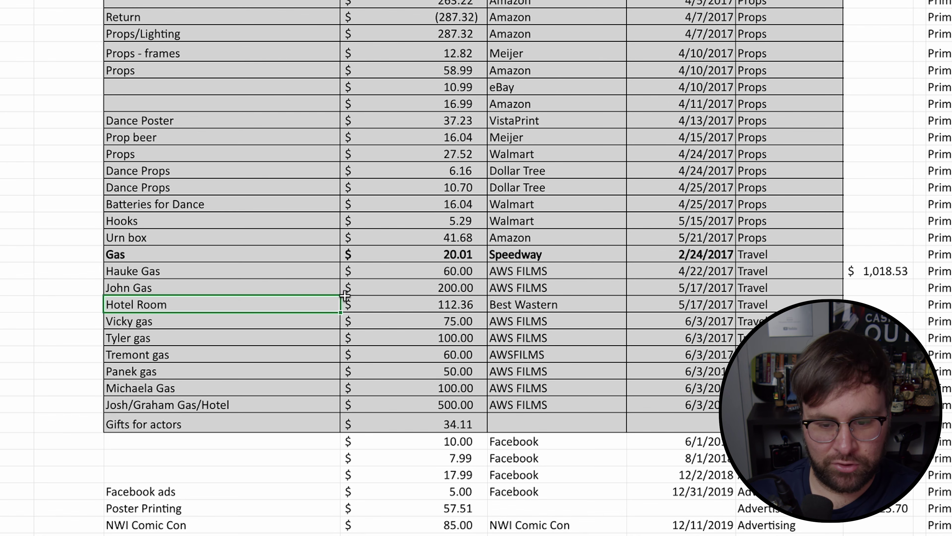
drag(395, 273, 580, 290)
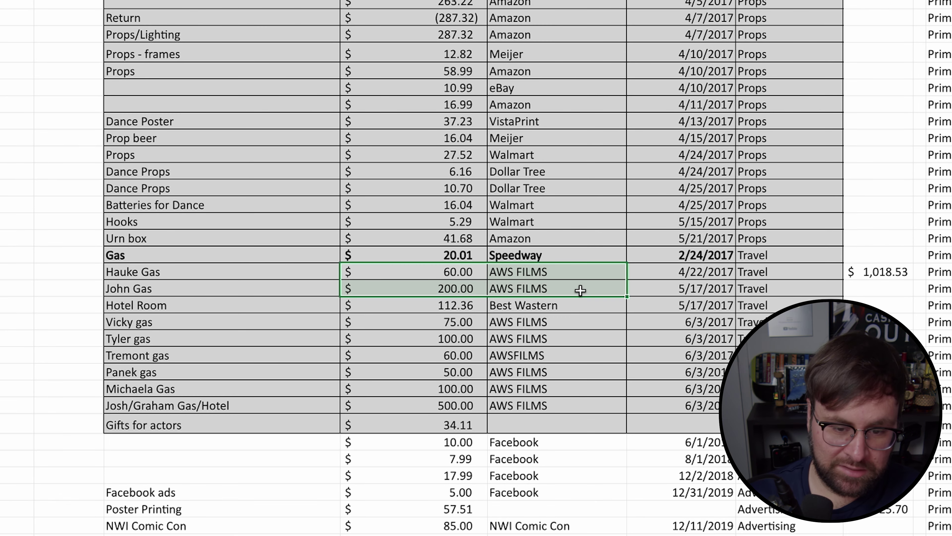
drag(304, 304, 623, 304)
drag(192, 324, 737, 323)
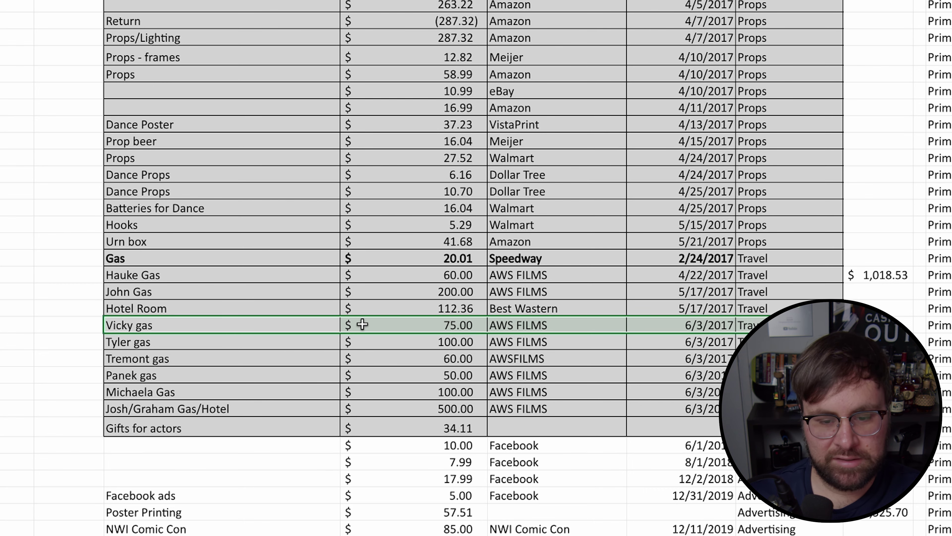
Step: Examine the rest of the Travel receipts through Gifts for actors, and return to the Location and Misc receipts
scroll(353, 323, down, 1)
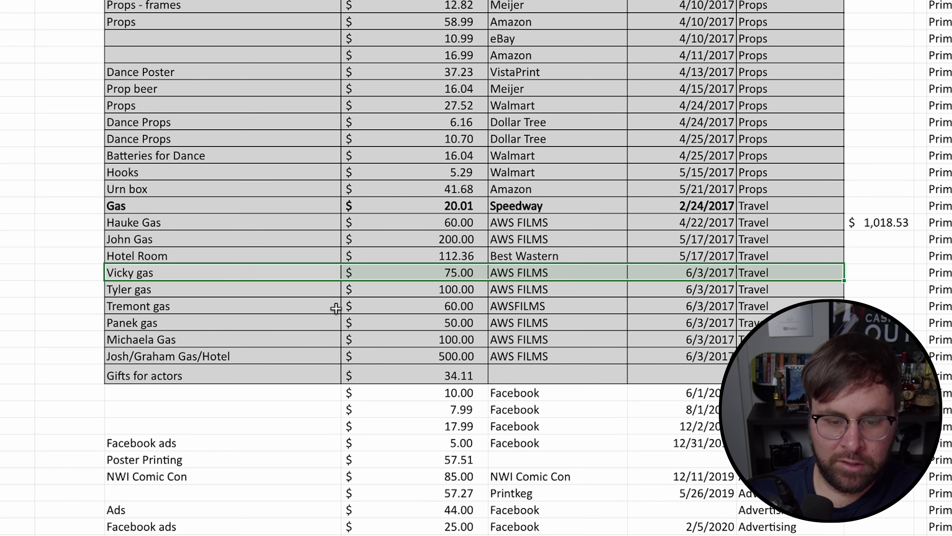
scroll(335, 310, down, 5)
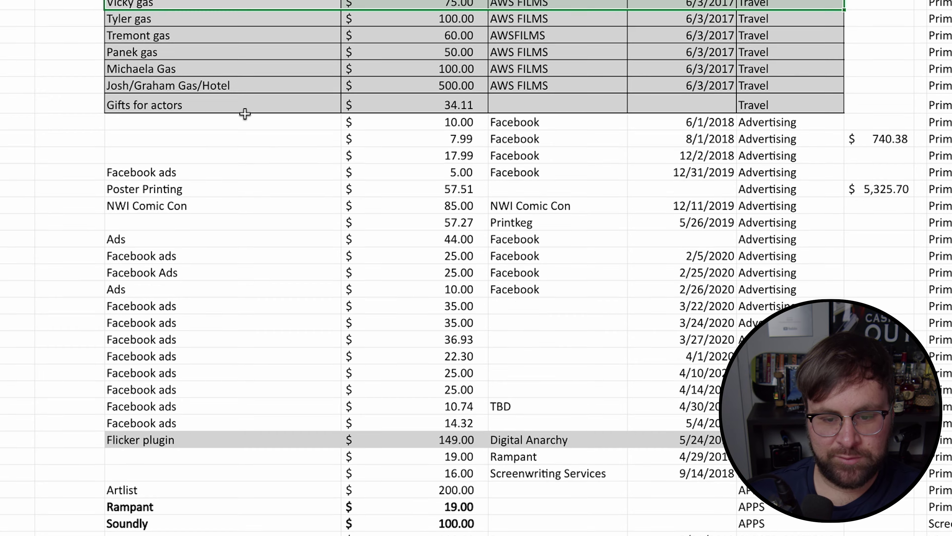
drag(244, 126, 268, 106)
drag(336, 108, 662, 101)
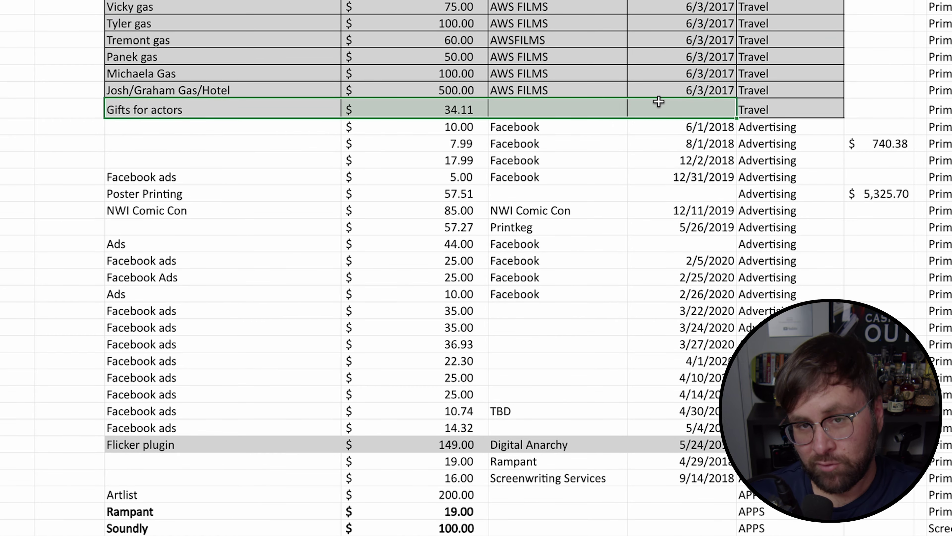
scroll(500, 92, up, 10)
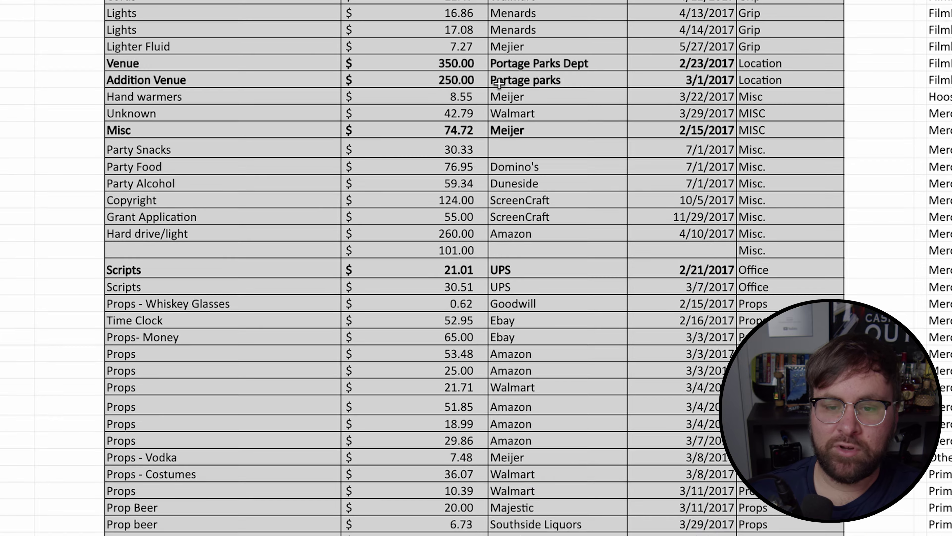
Step: Go past the receipts to the category summary with the Grand Total, Total Production and Total Post-Production rows
scroll(499, 83, up, 2)
scroll(499, 83, down, 20)
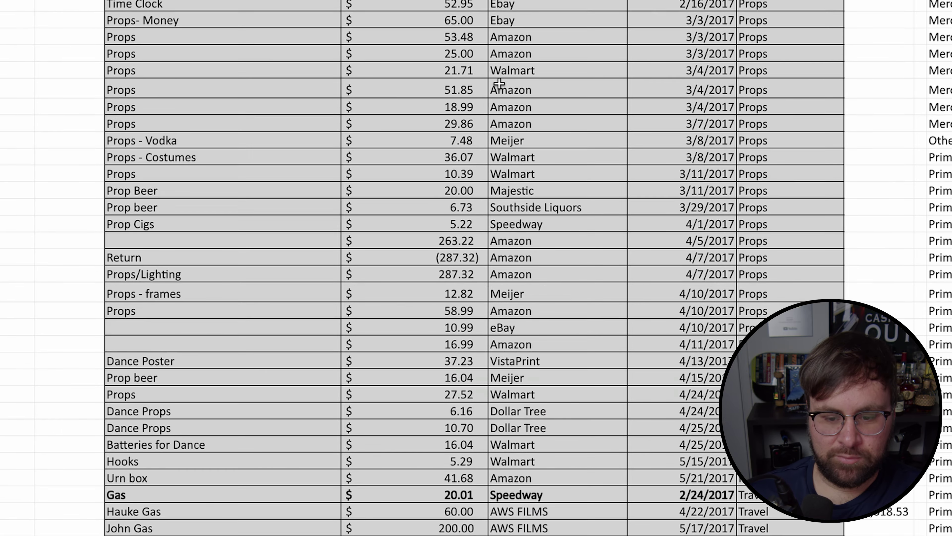
scroll(499, 83, down, 20)
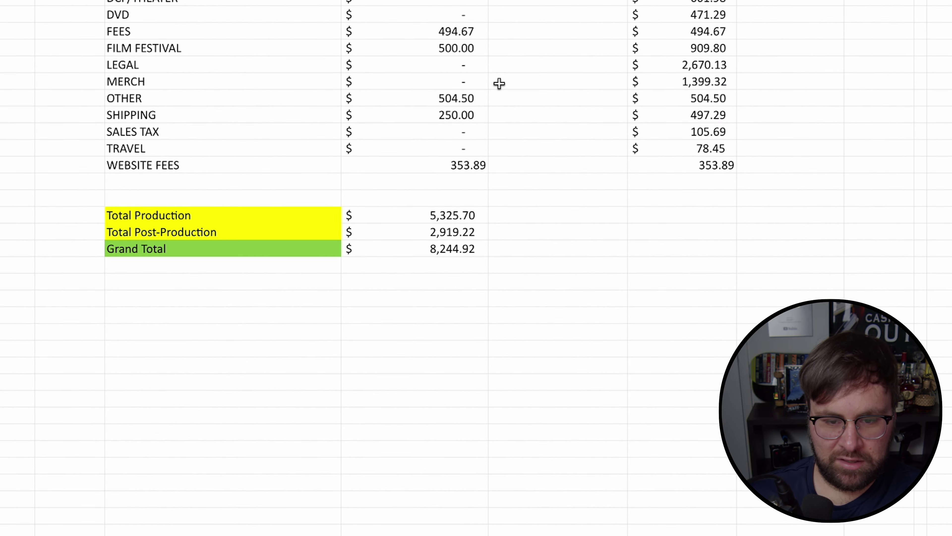
scroll(499, 84, up, 20)
scroll(499, 83, down, 5)
scroll(498, 84, up, 9)
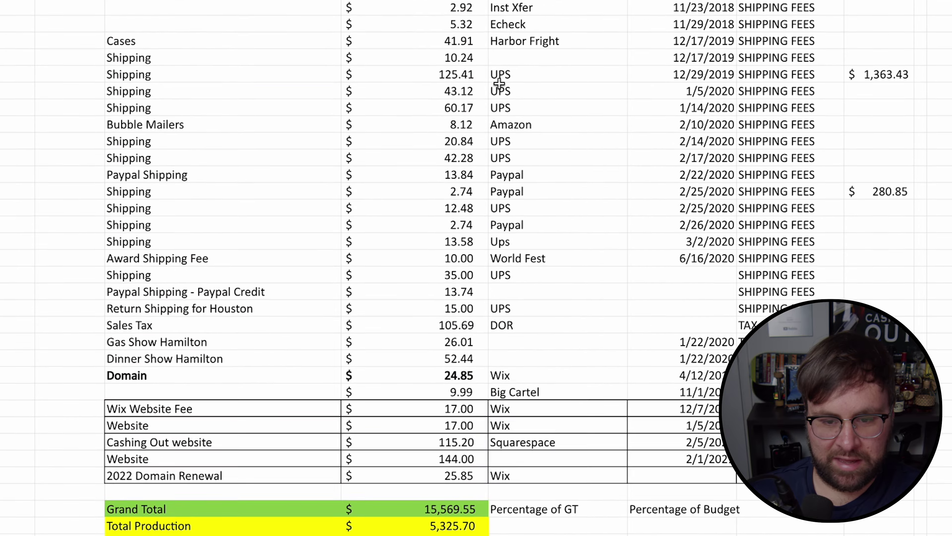
scroll(498, 83, down, 7)
scroll(500, 84, down, 7)
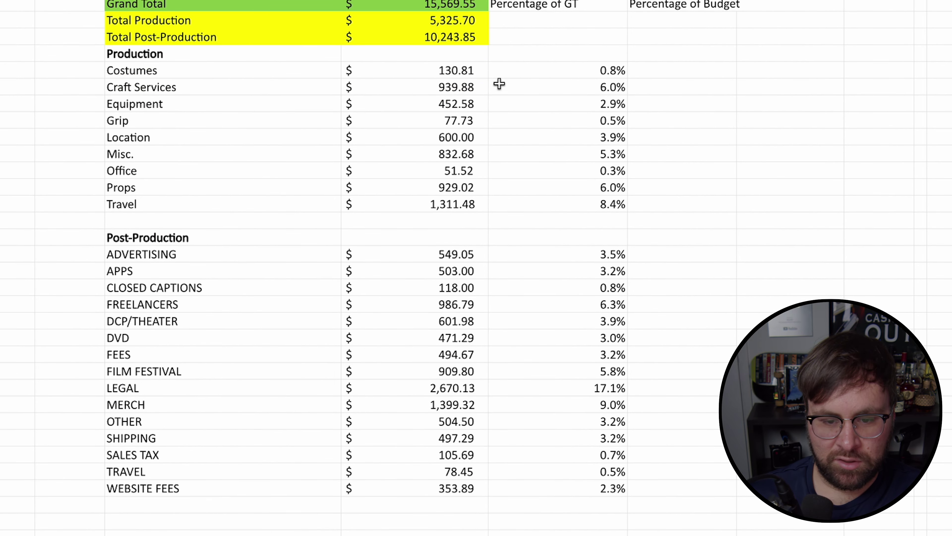
Step: Examine the Costumes, Craft Services, Equipment and Grip totals in the Production summary, selecting each row in turn
drag(112, 84, 388, 74)
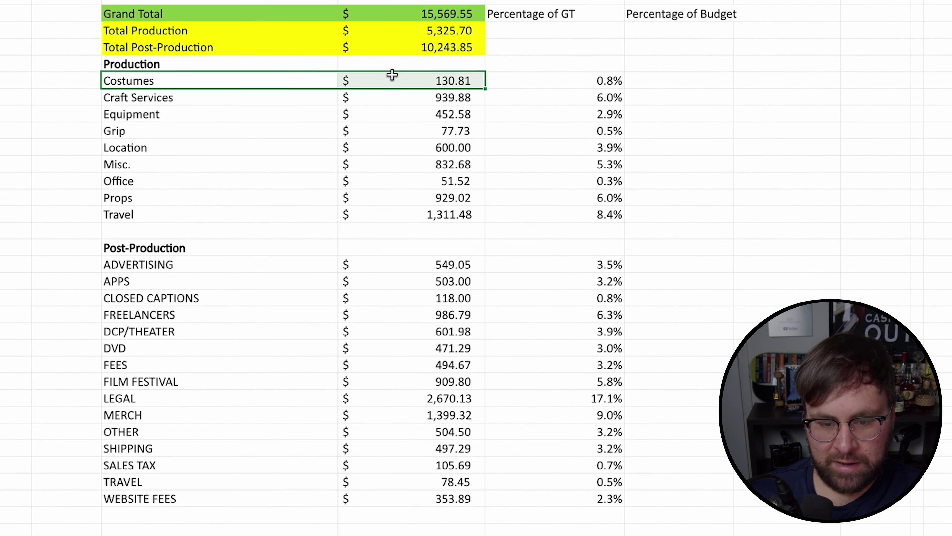
click(417, 79)
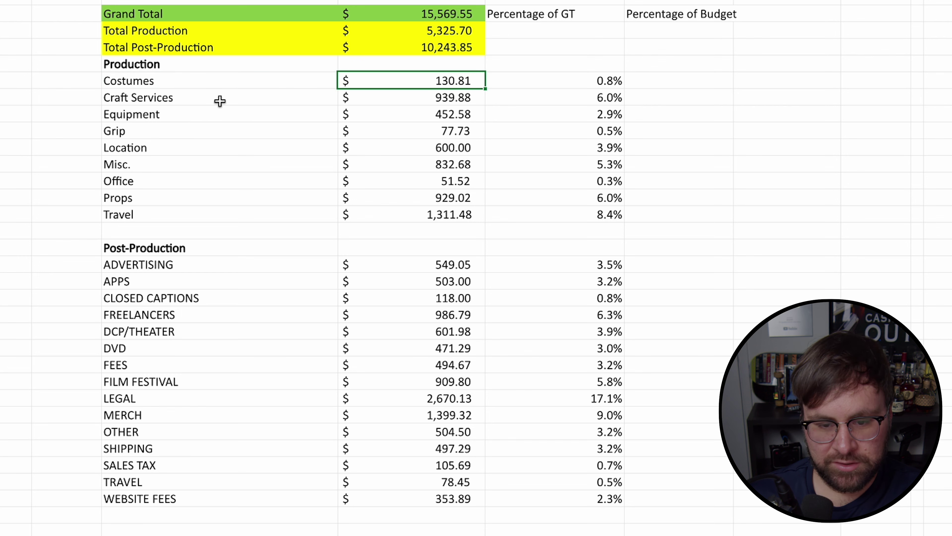
drag(189, 100, 372, 98)
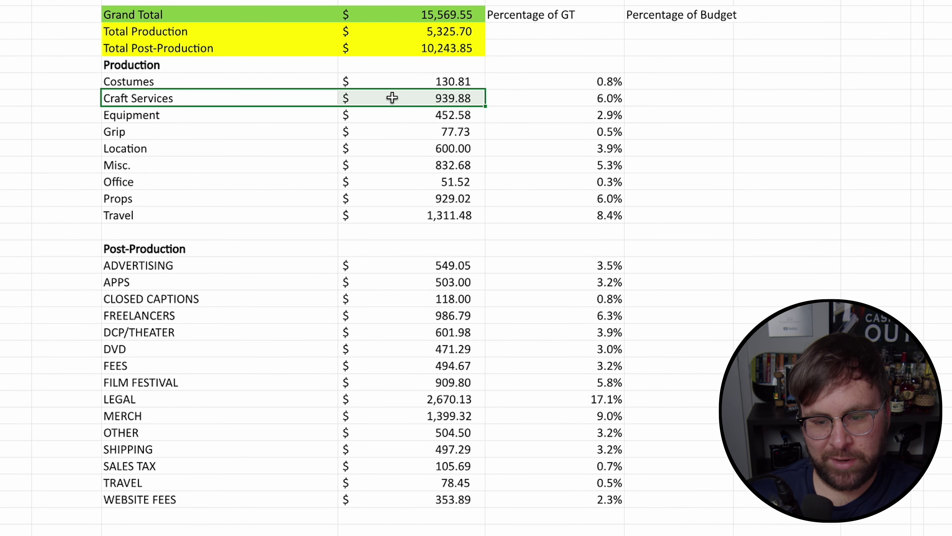
drag(247, 111, 378, 119)
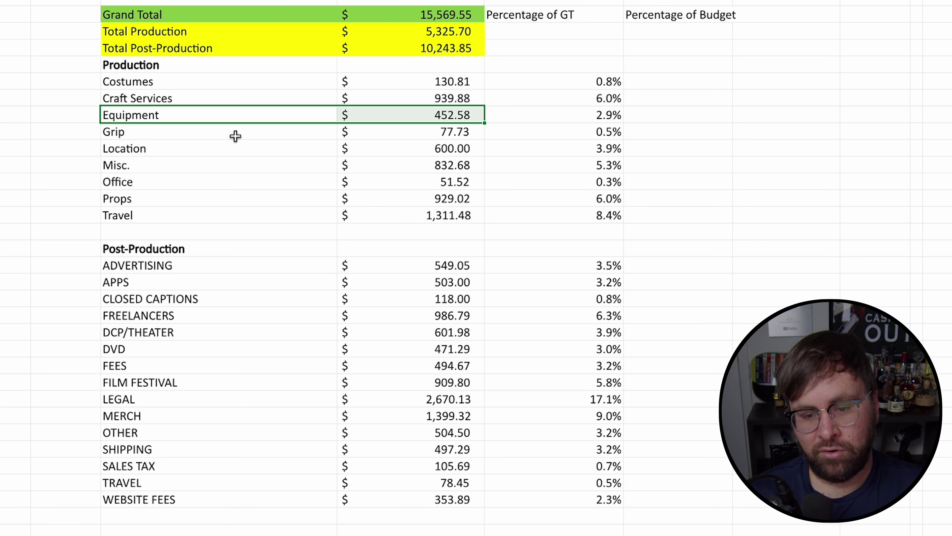
drag(266, 131, 372, 130)
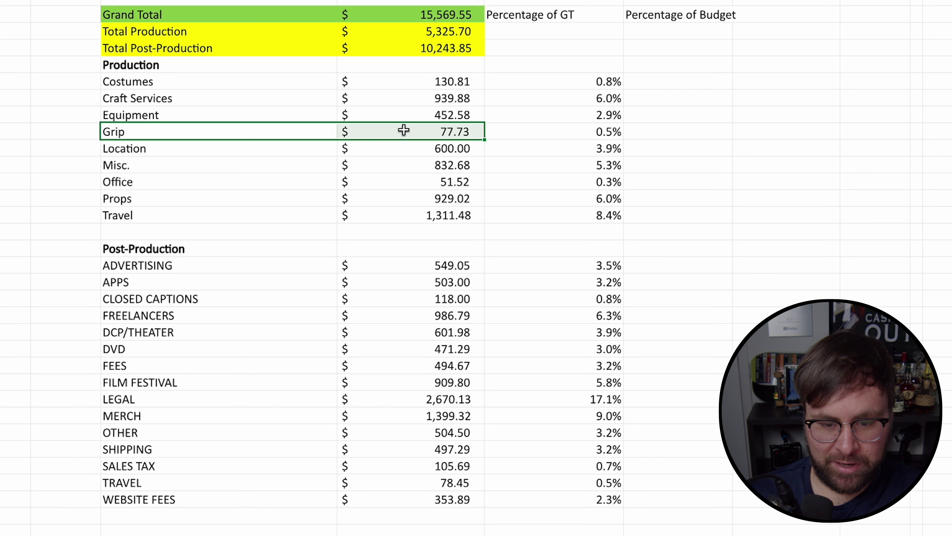
Step: Examine the Location, Misc., Office, Props and Travel totals in the Production summary, selecting each row in turn
drag(276, 147, 474, 151)
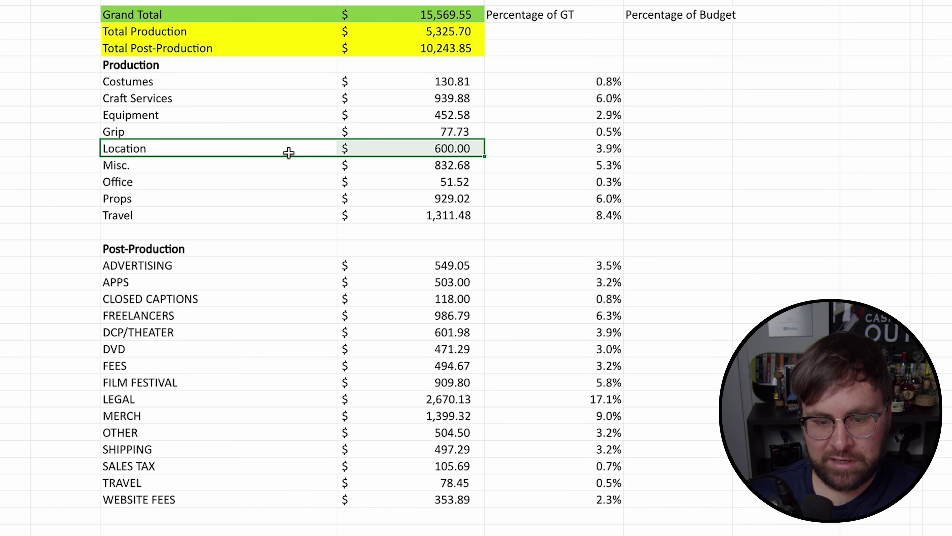
drag(207, 168, 394, 165)
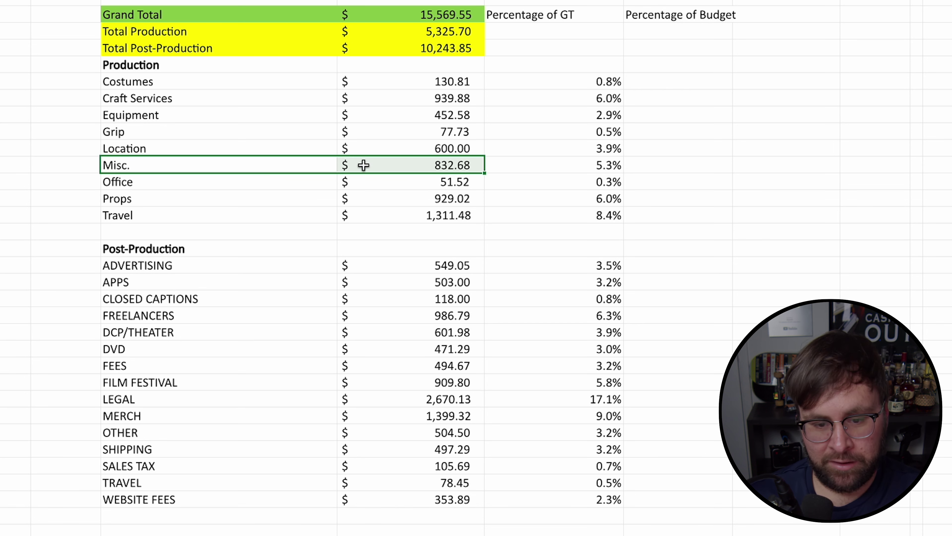
drag(290, 183, 468, 184)
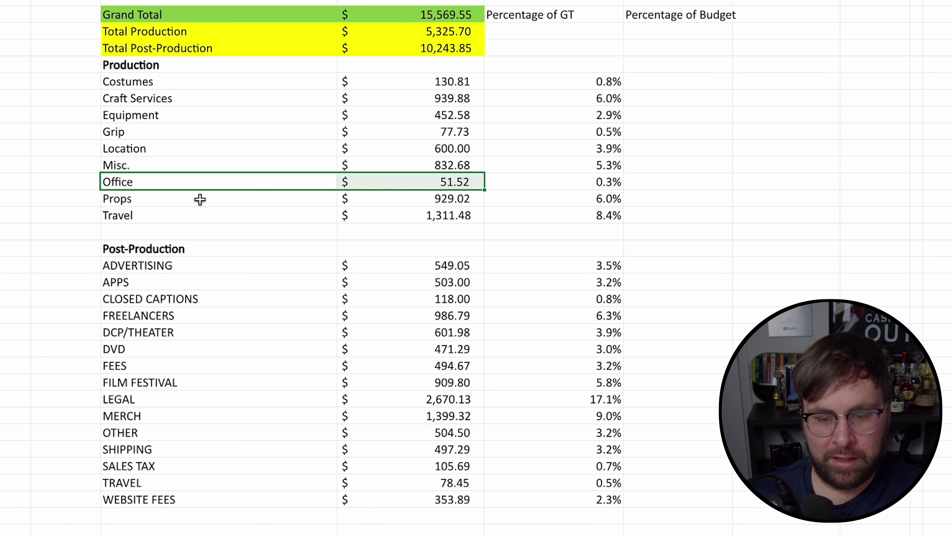
drag(200, 199, 414, 200)
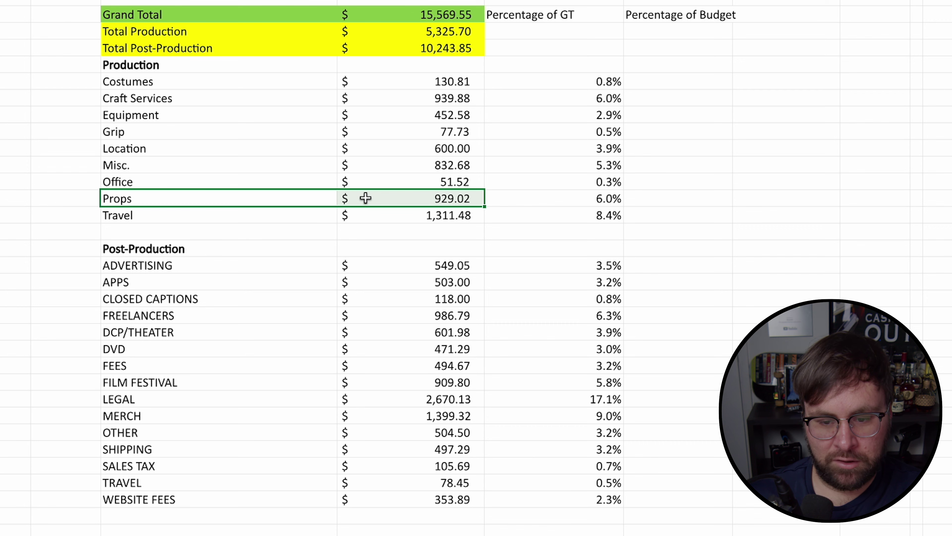
drag(202, 220, 403, 221)
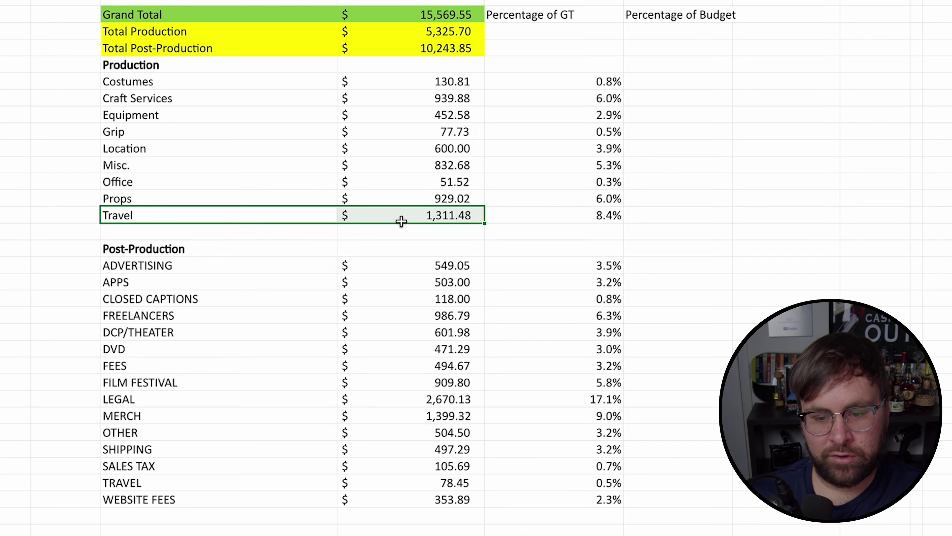
Step: Select the Total Production amount and compare it with the Production category breakdown beneath it
scroll(300, 209, up, 3)
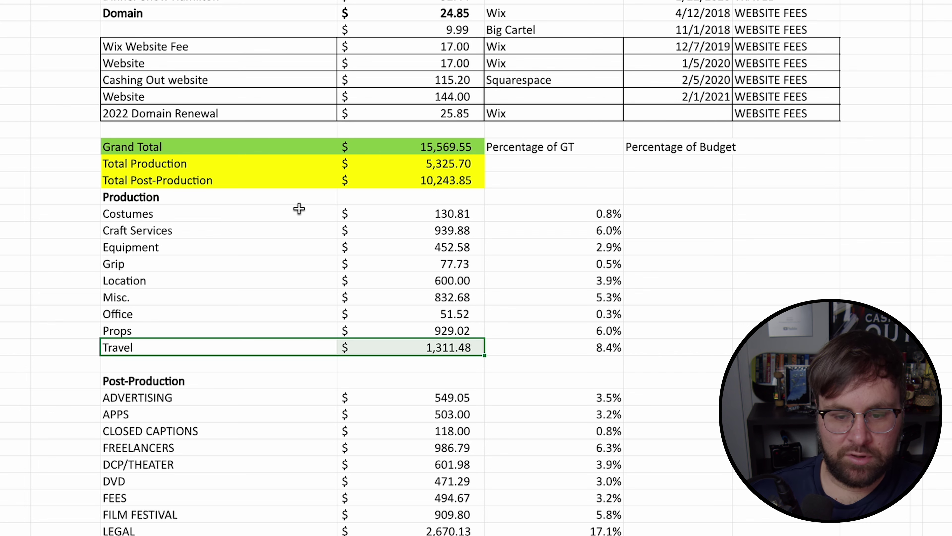
click(349, 164)
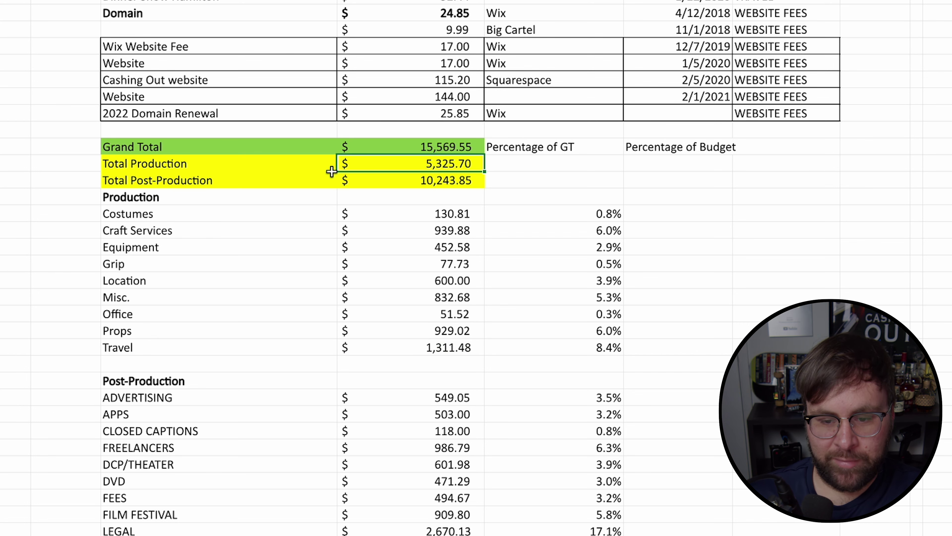
scroll(322, 172, down, 1)
scroll(322, 173, up, 1)
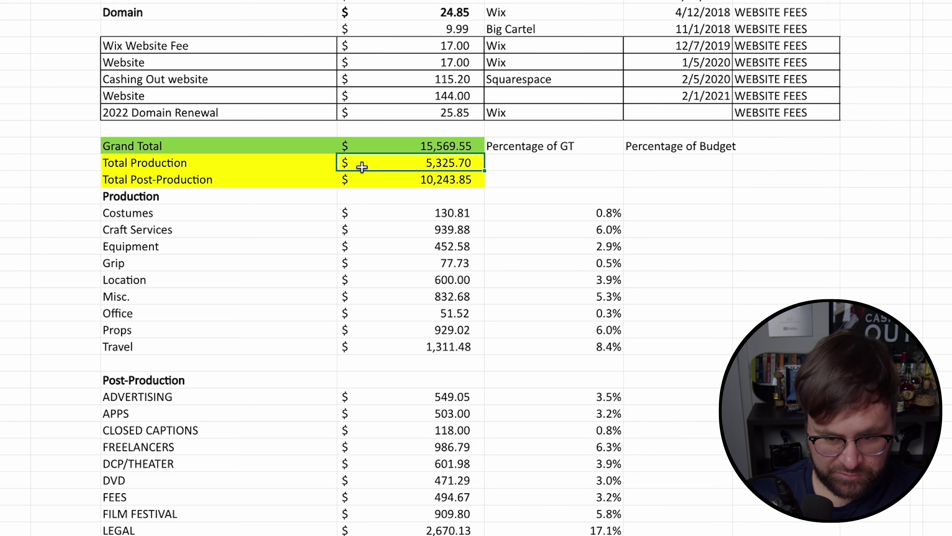
scroll(362, 167, down, 2)
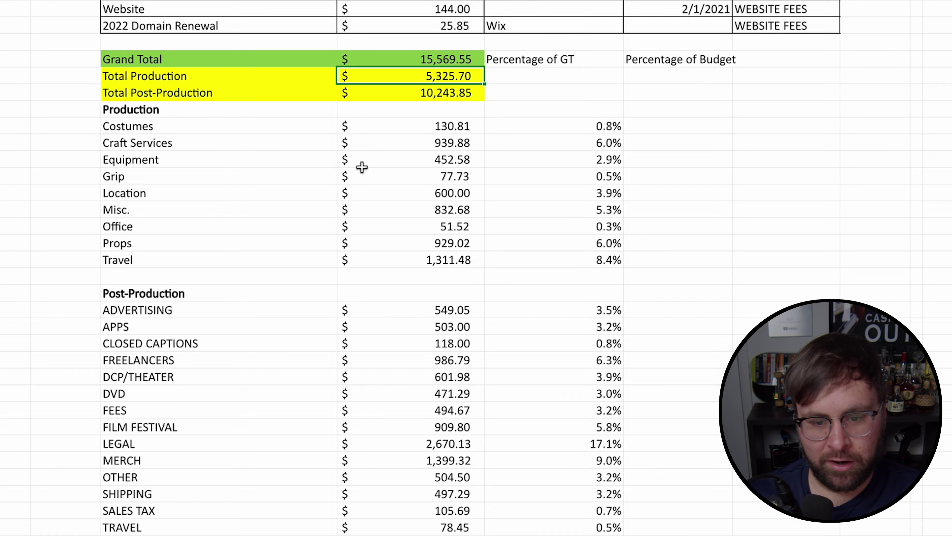
Step: Look back over the shaded production receipts and find where the post-production receipts begin, below the Travel entries
scroll(362, 167, up, 20)
scroll(362, 166, up, 10)
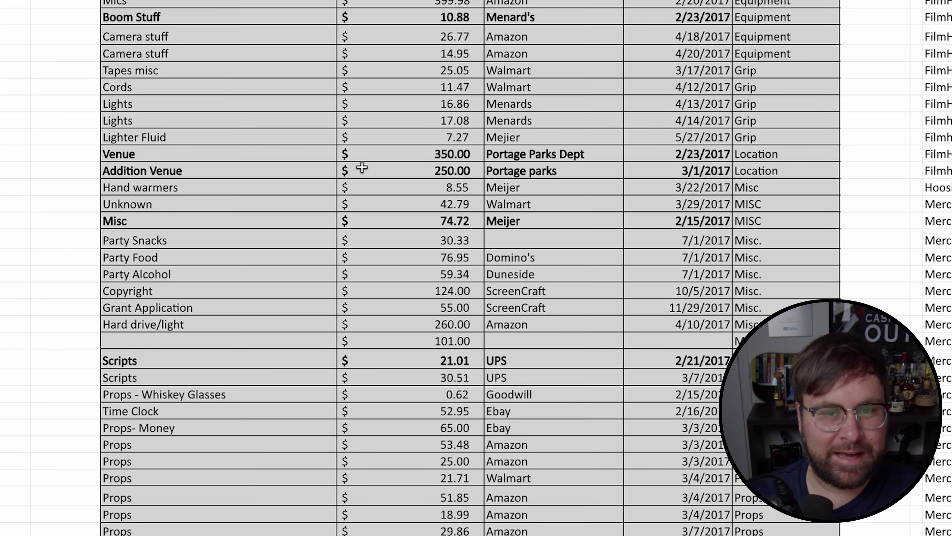
scroll(361, 167, down, 20)
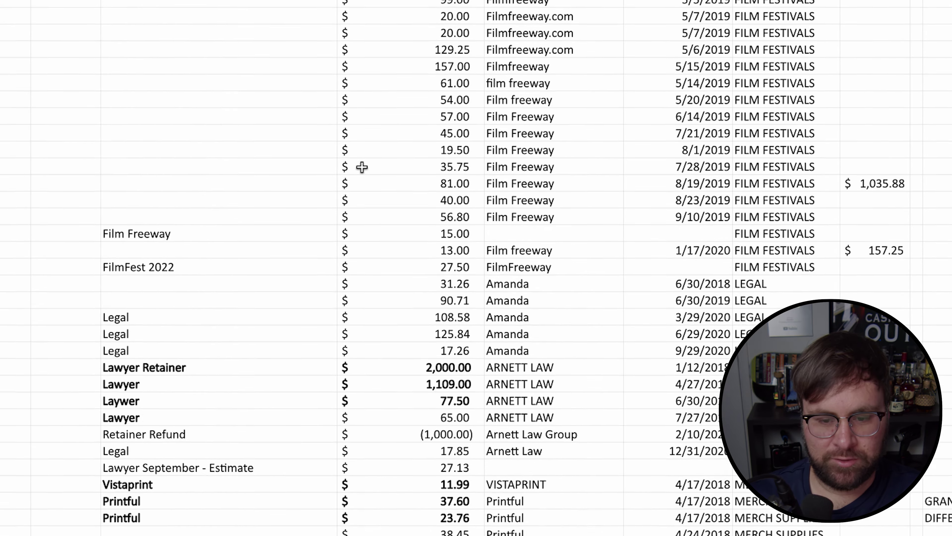
scroll(361, 167, up, 20)
scroll(476, 268, down, 20)
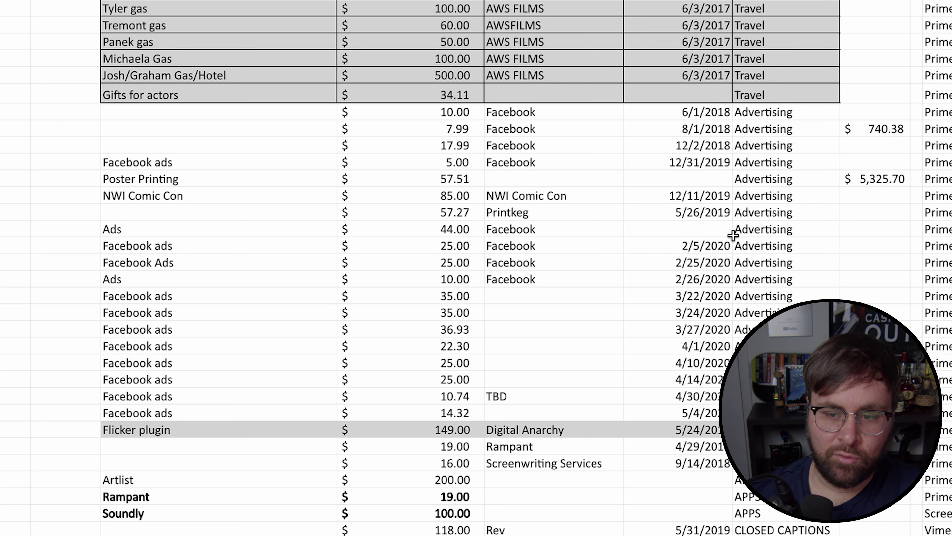
Step: Examine the Advertising and APPS category entries at the start of the post-production receipts, selecting each category's cells
scroll(744, 200, down, 4)
scroll(744, 201, up, 3)
scroll(744, 201, down, 6)
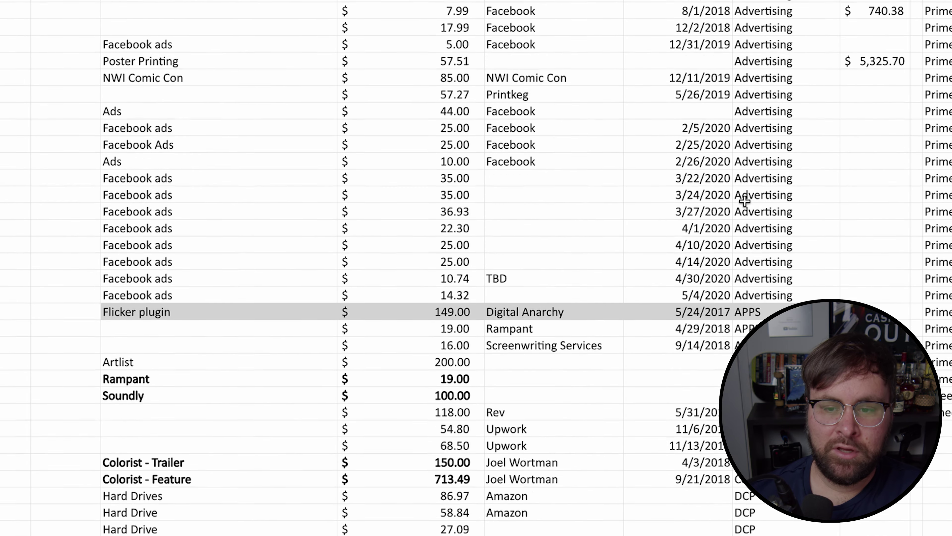
scroll(746, 138, up, 6)
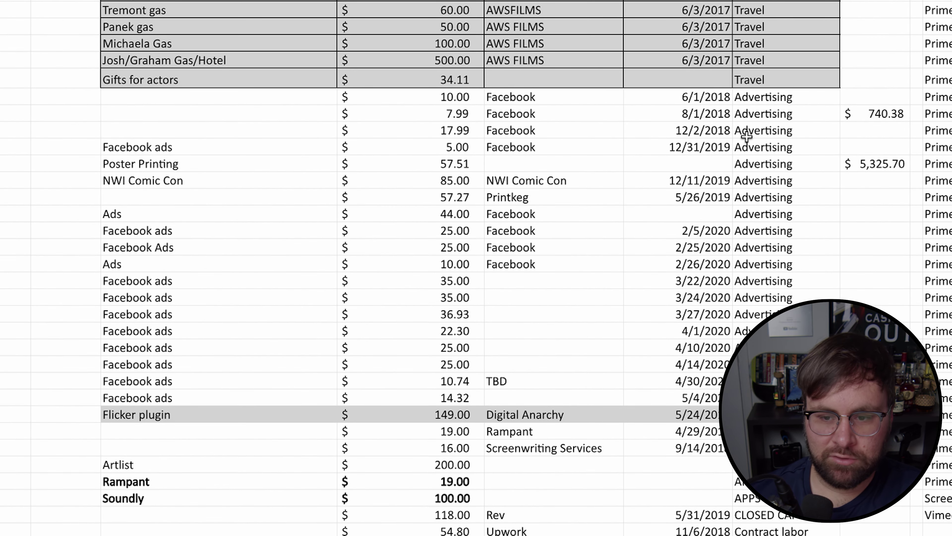
drag(746, 114, 798, 306)
scroll(695, 285, down, 11)
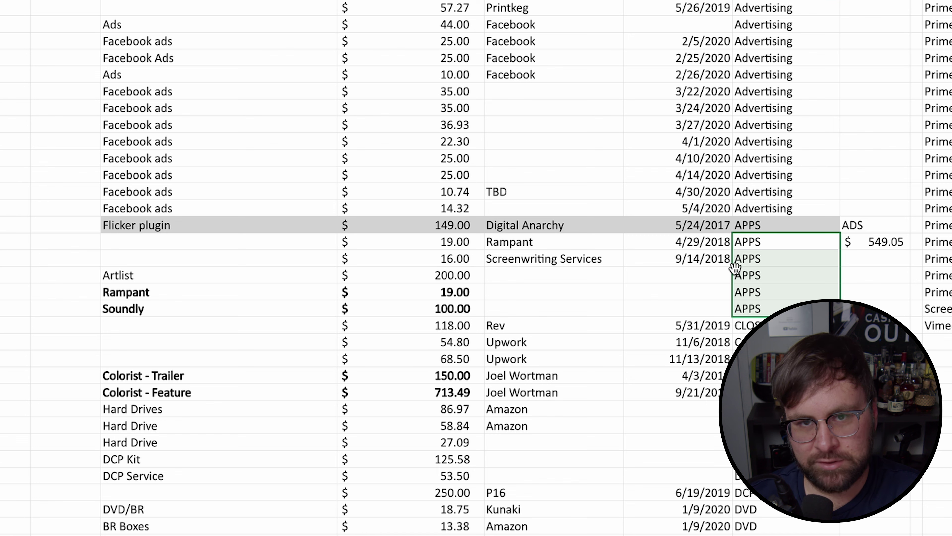
Step: Examine the post-production categories from Closed Captions and Contract Labor through DCP, DVD and Fees to Film Festivals
click(748, 325)
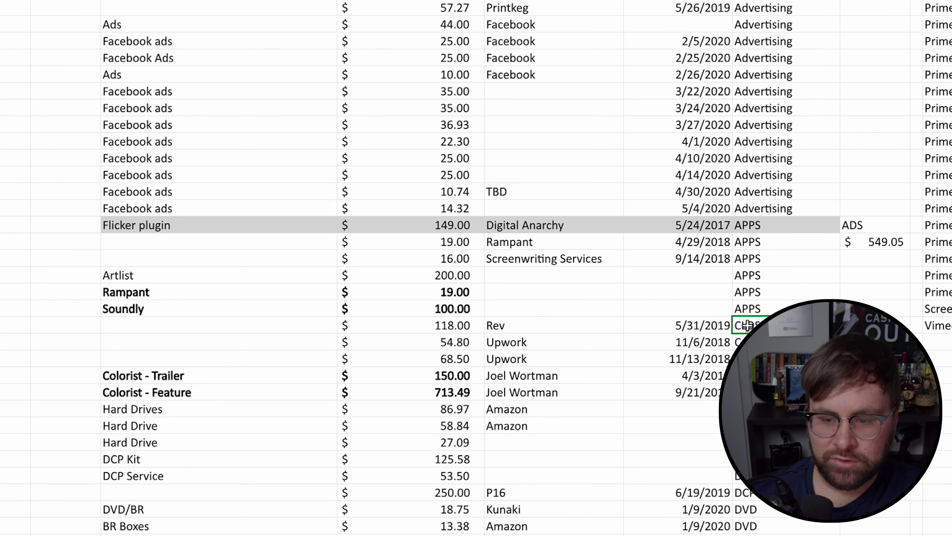
key(Down)
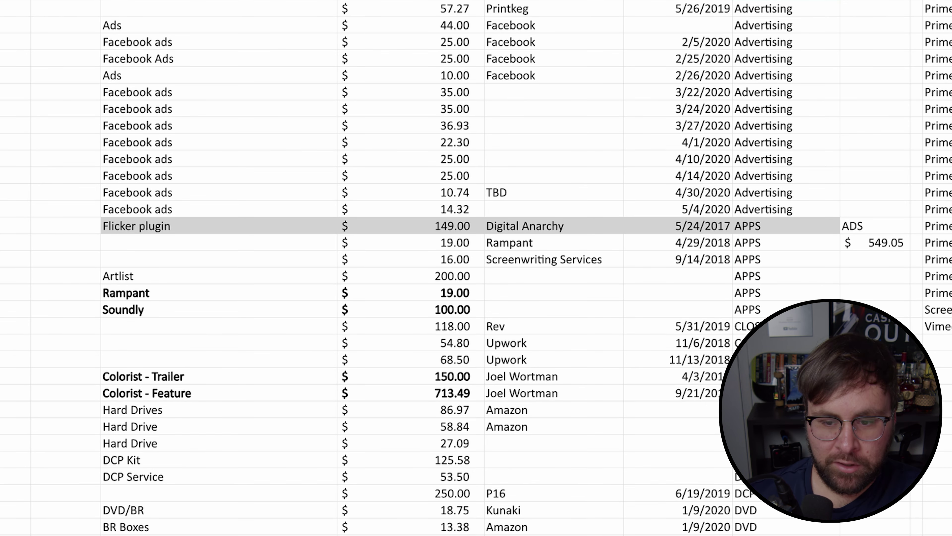
click(746, 477)
click(746, 423)
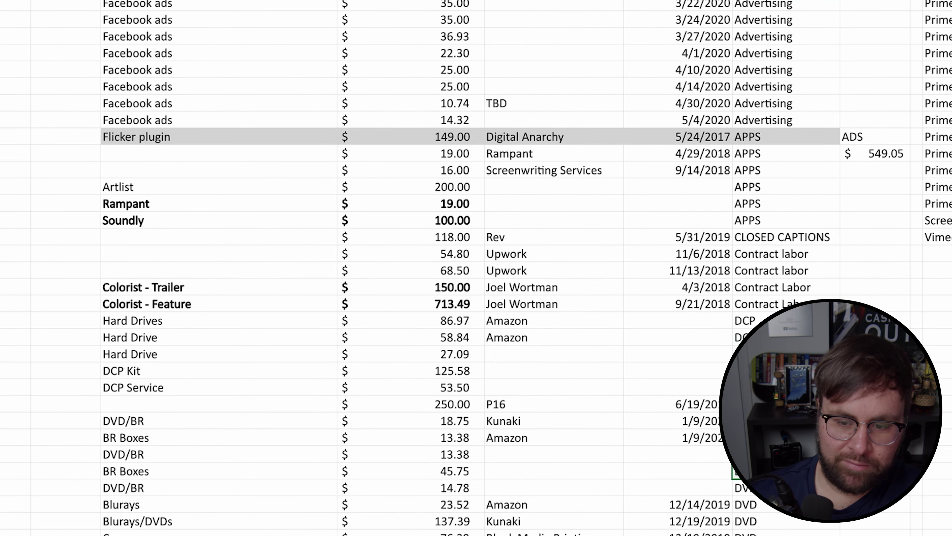
drag(746, 337, 761, 516)
scroll(761, 515, down, 5)
drag(746, 473, 746, 491)
scroll(476, 263, down, 3)
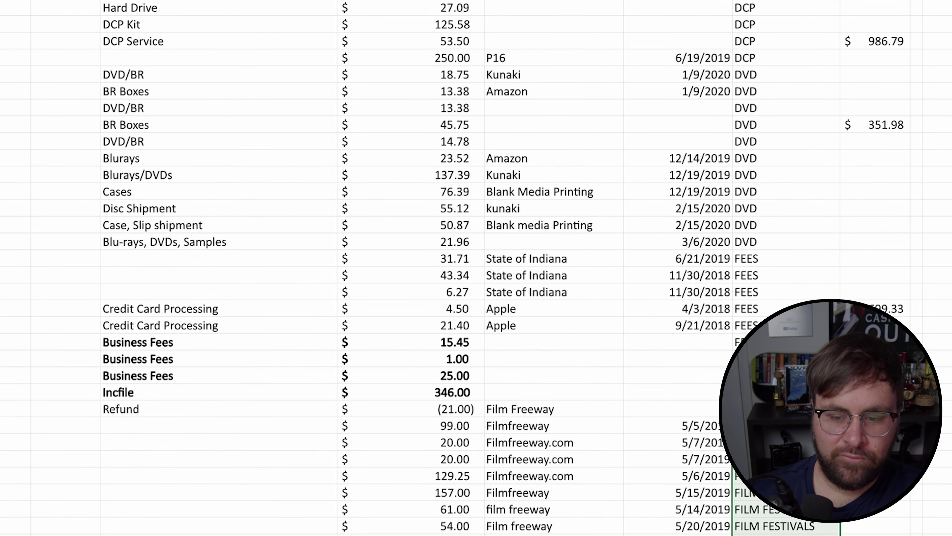
Step: Examine the remaining Film Festivals entries, the Legal and Merch Supplies categories, and the start of the Other category
scroll(476, 263, down, 5)
drag(774, 182, 774, 316)
drag(754, 530, 746, 466)
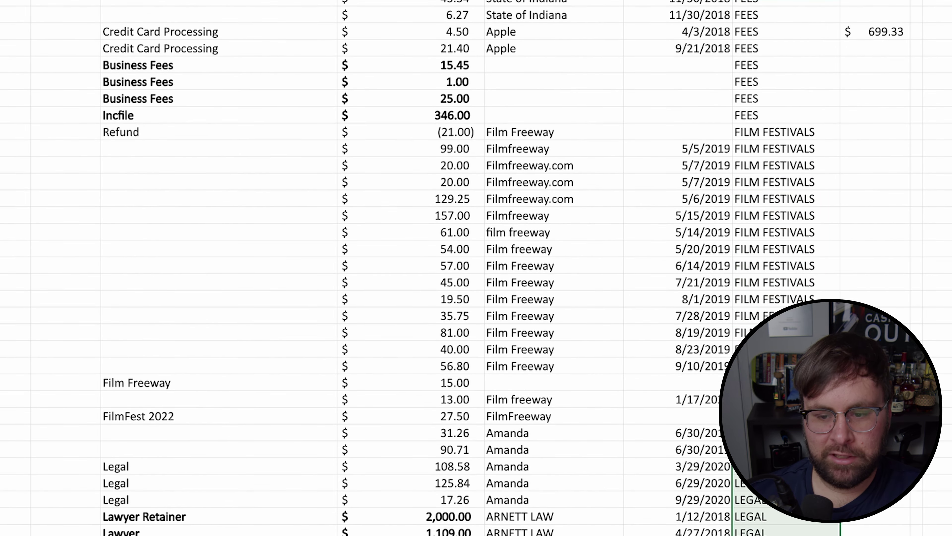
scroll(747, 466, up, 1)
scroll(747, 467, down, 2)
mouse_move(747, 323)
mouse_down()
mouse_move(747, 529)
mouse_move(748, 323)
mouse_up()
drag(746, 464, 746, 334)
click(748, 532)
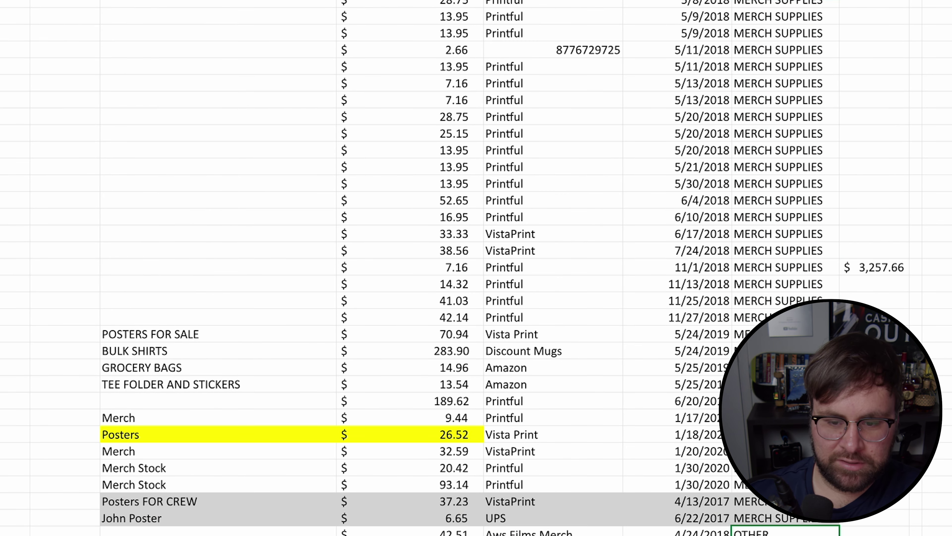
scroll(476, 268, down, 3)
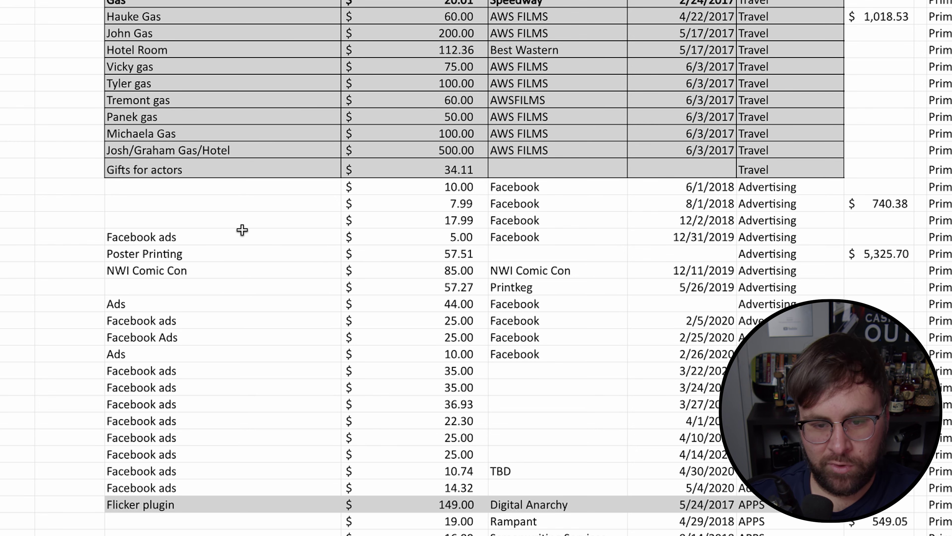
Step: Examine the Advertising receipts as a block, from the first Facebook entries to the Facebook ads rows
drag(150, 209, 784, 486)
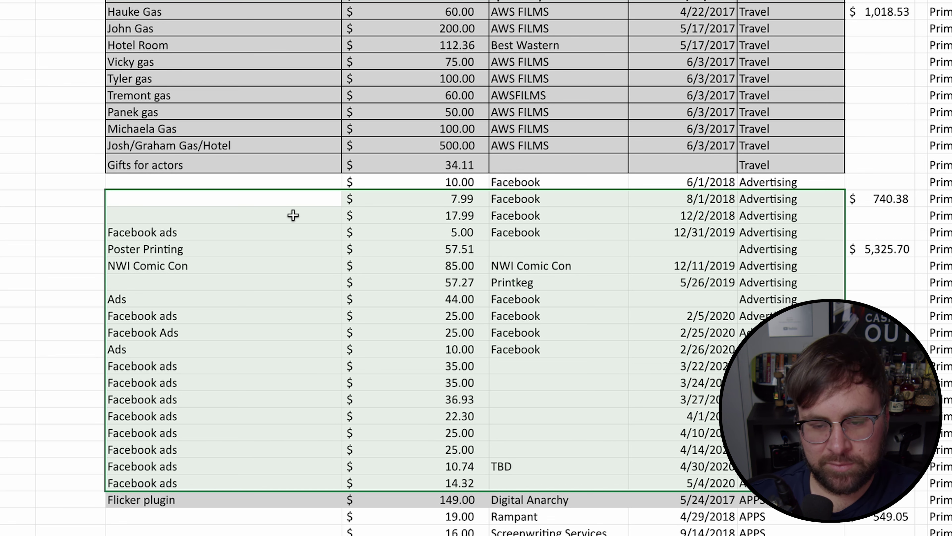
click(277, 212)
drag(208, 179, 806, 416)
click(362, 278)
Step: Examine the NWI Comic Con advertising receipt and its cost, followed by the Printkeg receipt beneath it
drag(229, 266, 790, 269)
scroll(790, 269, up, 1)
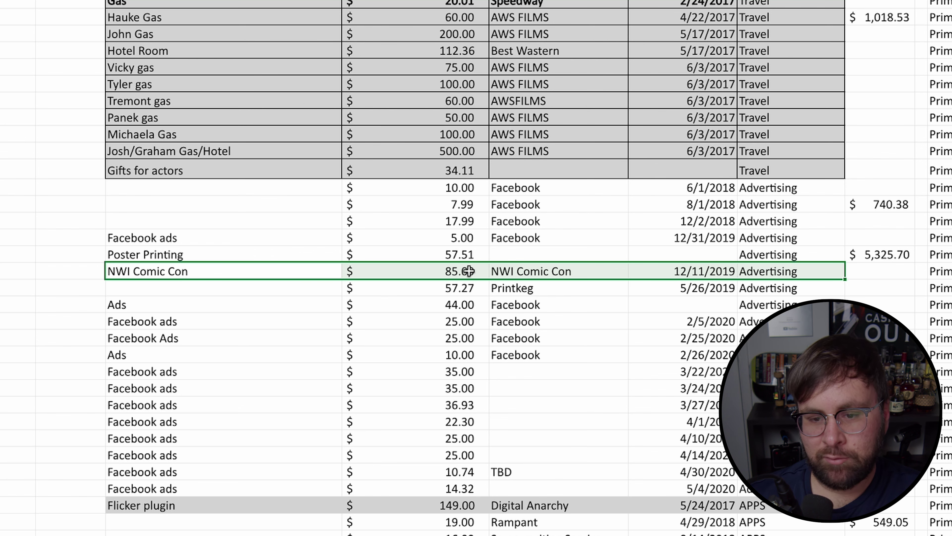
click(439, 270)
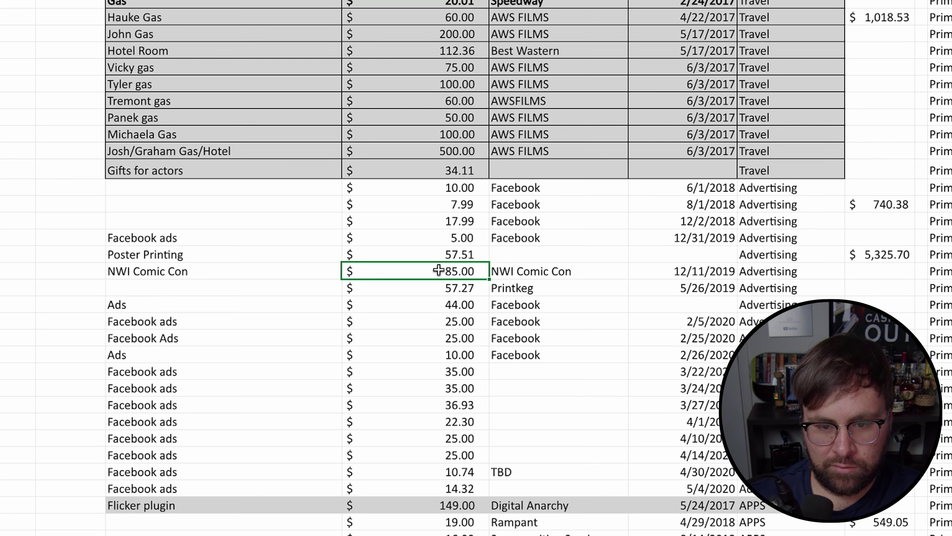
drag(401, 288, 728, 290)
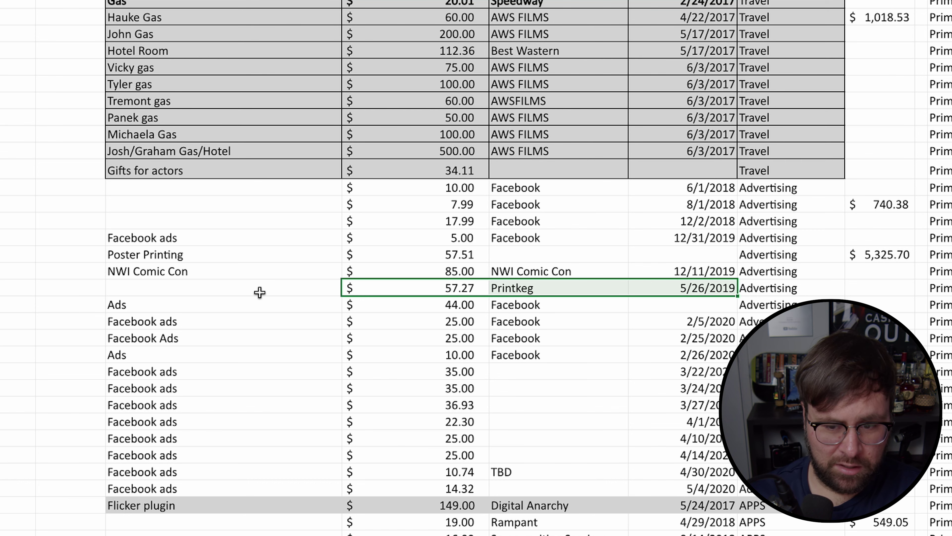
Step: Examine the run of Facebook ads receipts in the Advertising category, from 2/26/2020 to 4/14/2020
scroll(259, 292, down, 1)
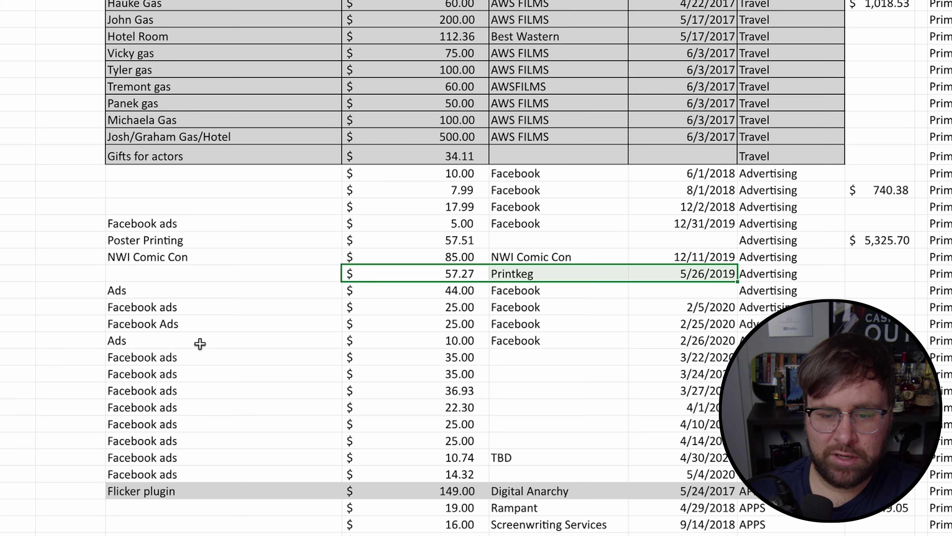
drag(200, 343, 699, 440)
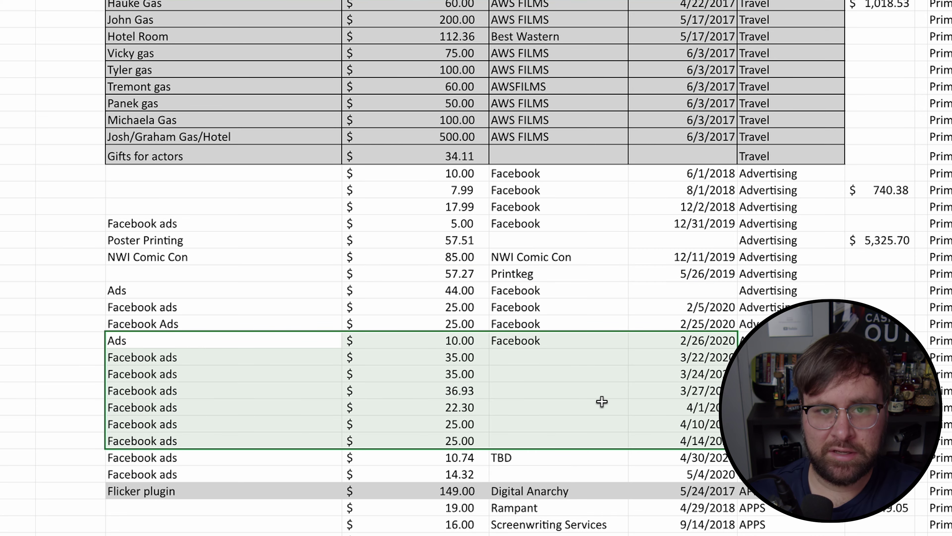
Step: Examine the first APPS receipts row by row: the Flicker plugin, Rampant and Screenwriting Services
scroll(602, 401, down, 1)
scroll(601, 401, down, 3)
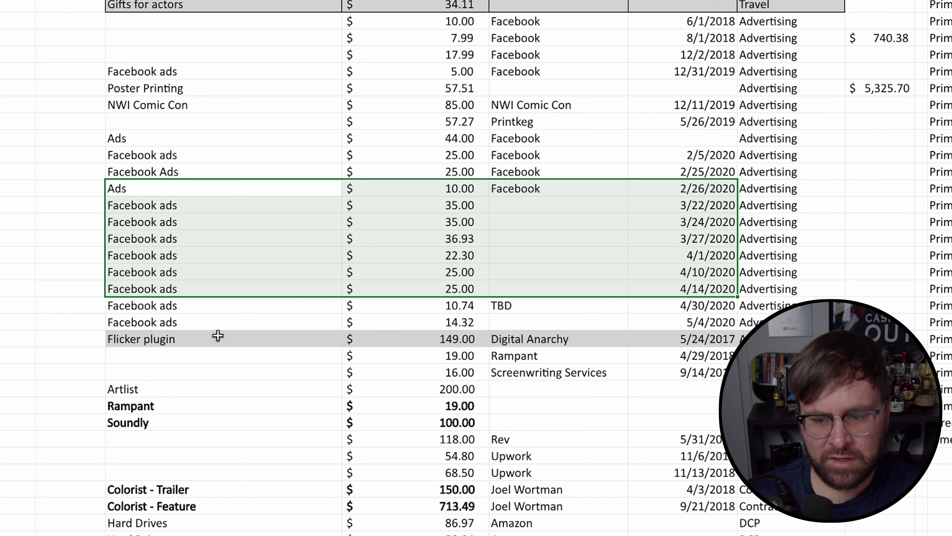
drag(236, 334, 706, 339)
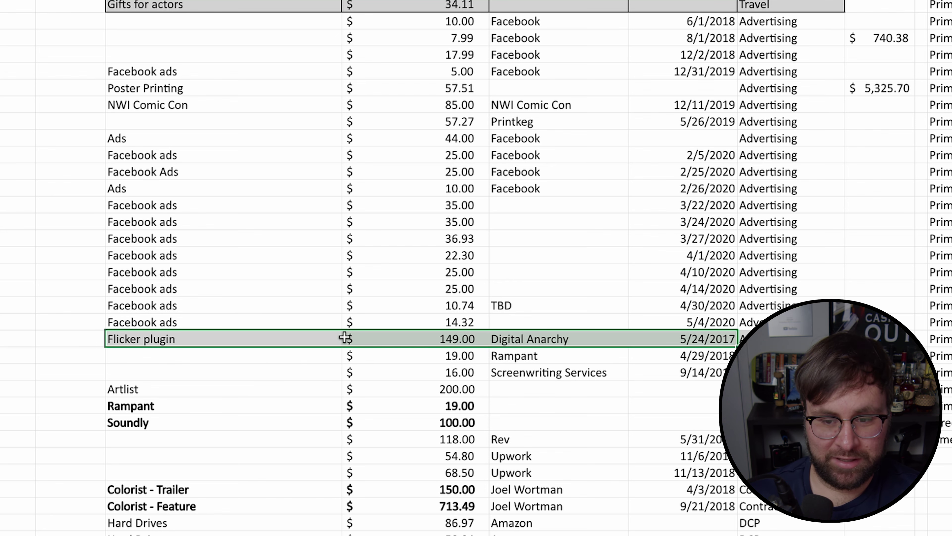
drag(348, 355, 712, 355)
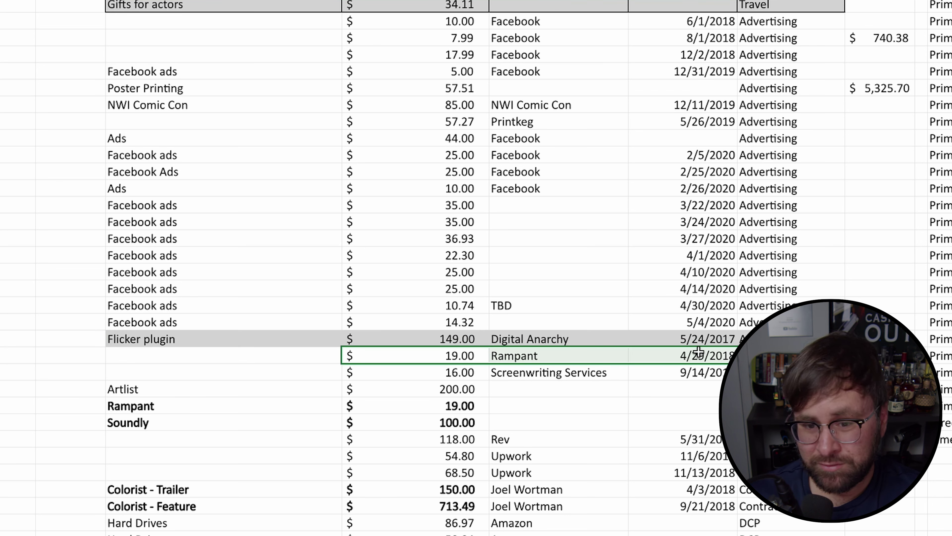
drag(429, 372, 712, 372)
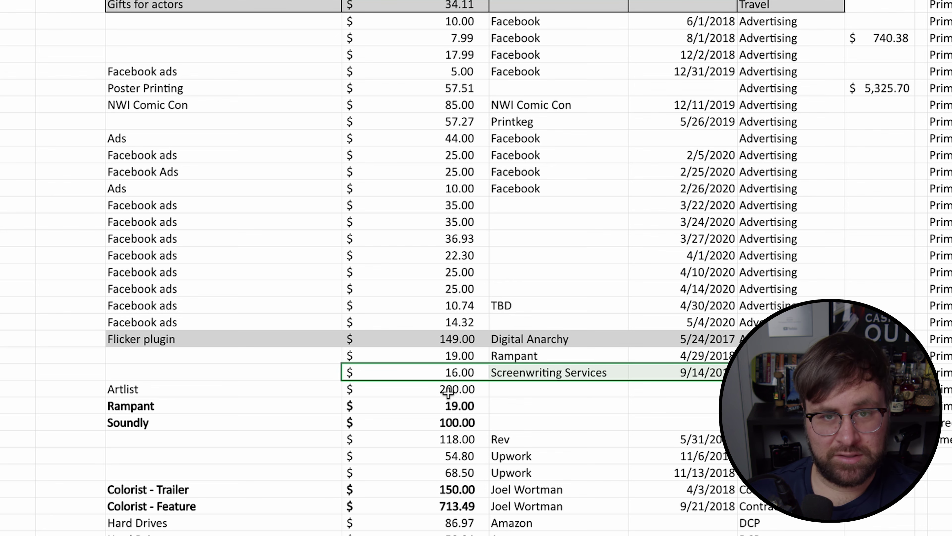
Step: Examine the remaining APPS receipts one at a time: Artlist, the bold Rampant entry and Soundly
drag(245, 390, 678, 392)
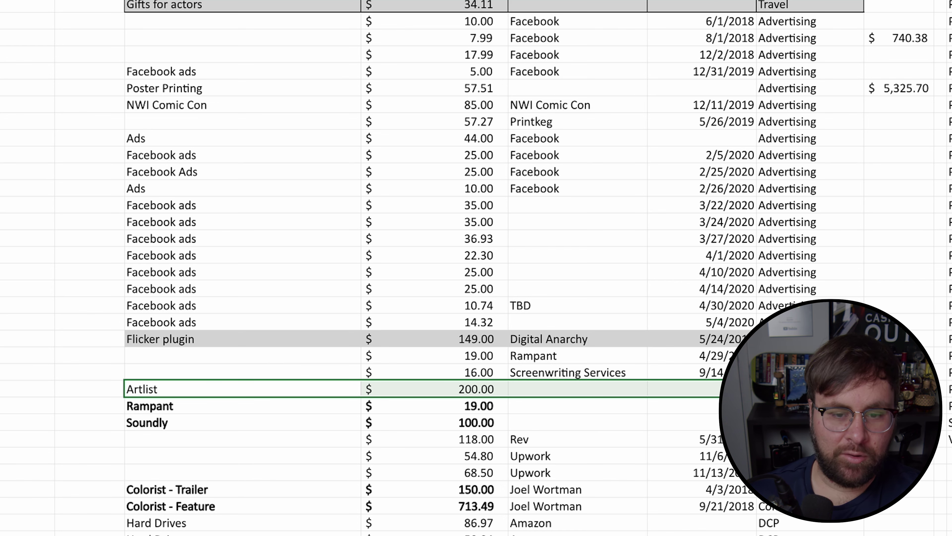
drag(281, 414, 735, 405)
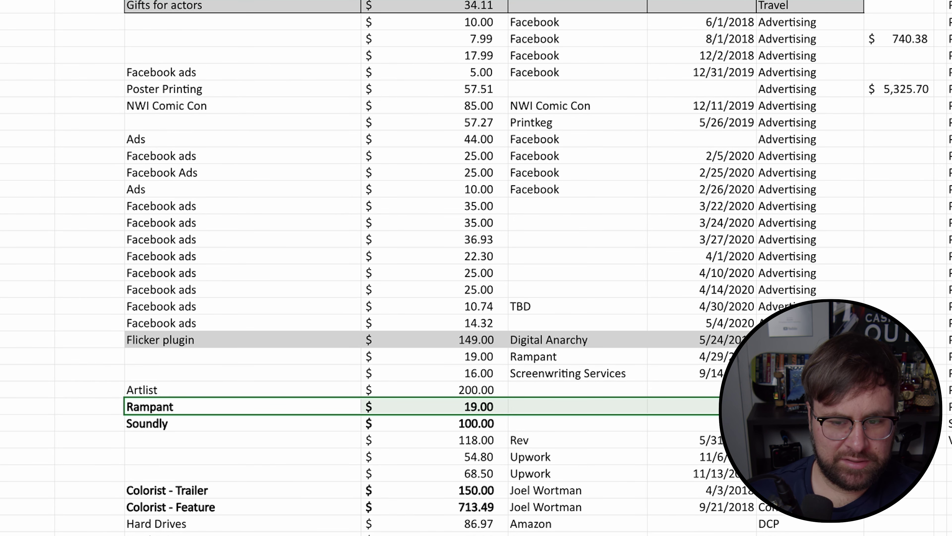
drag(259, 437, 727, 423)
drag(296, 426, 728, 423)
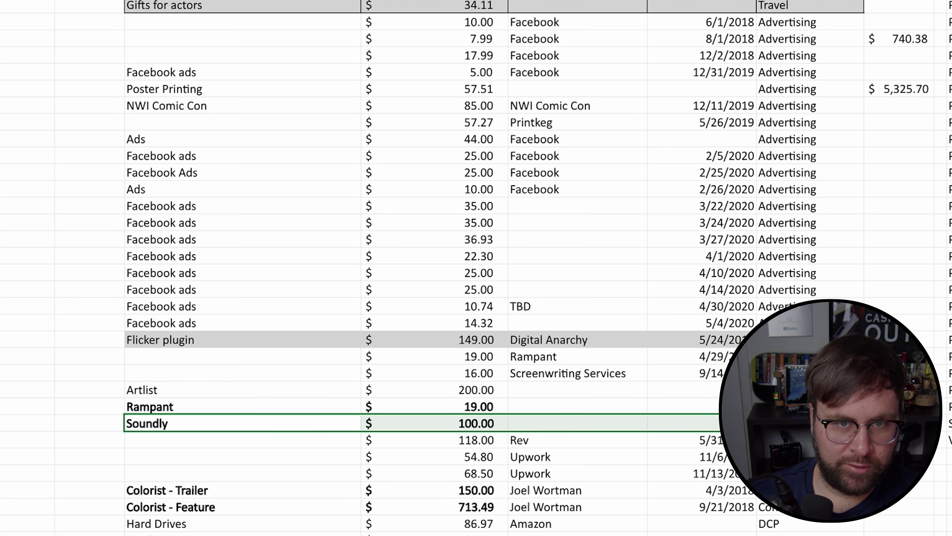
Step: Examine the Rev receipt in the Closed Captions category, including its cost, provider and date
scroll(722, 410, down, 3)
drag(369, 440, 723, 440)
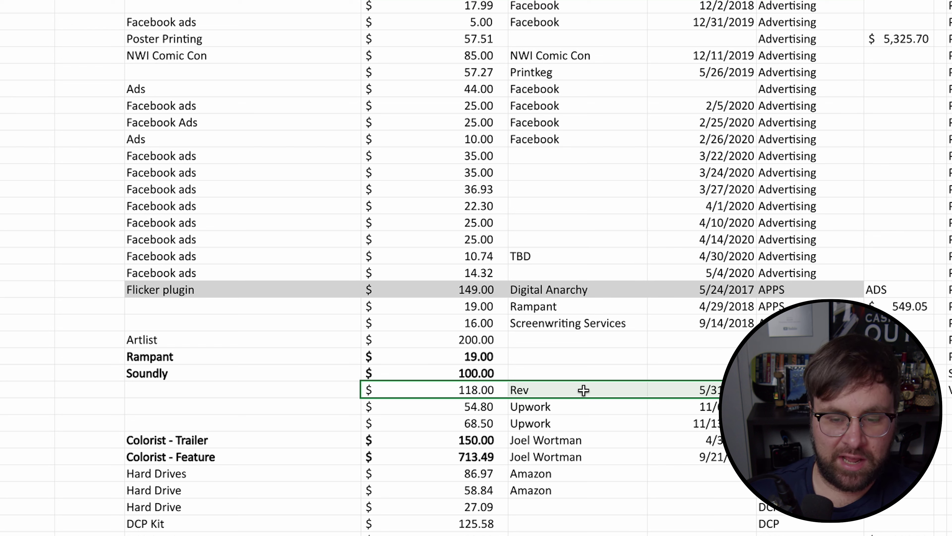
click(685, 389)
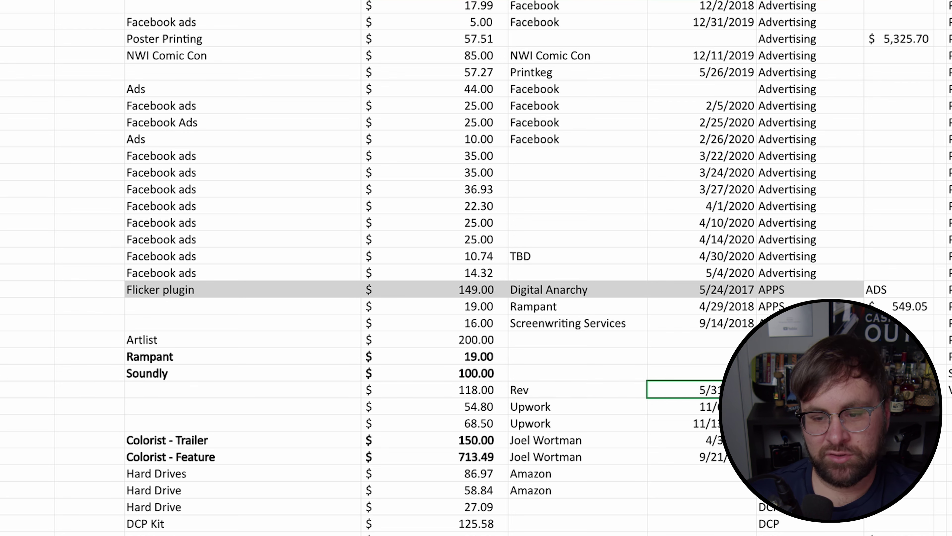
drag(438, 390, 686, 389)
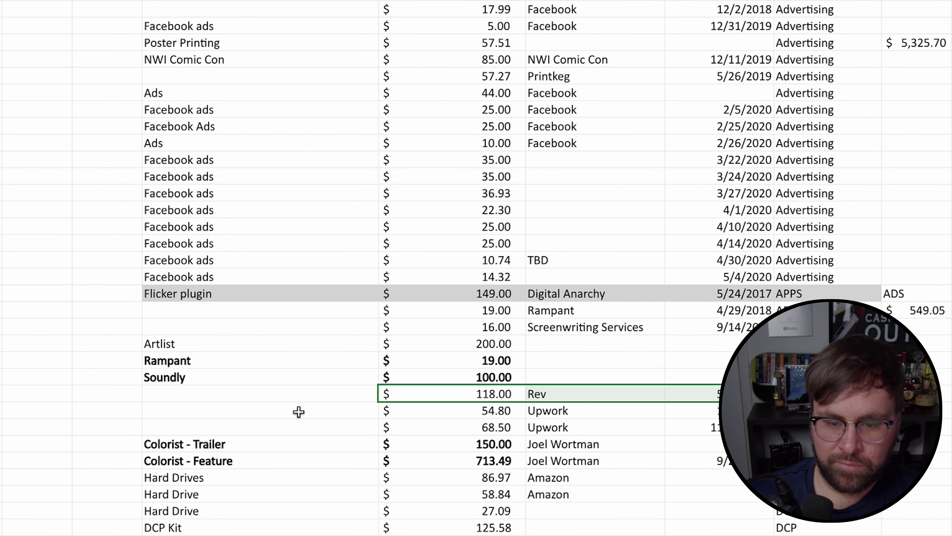
Step: Examine the two Upwork receipts in the Contract Labor category together
drag(255, 414, 484, 413)
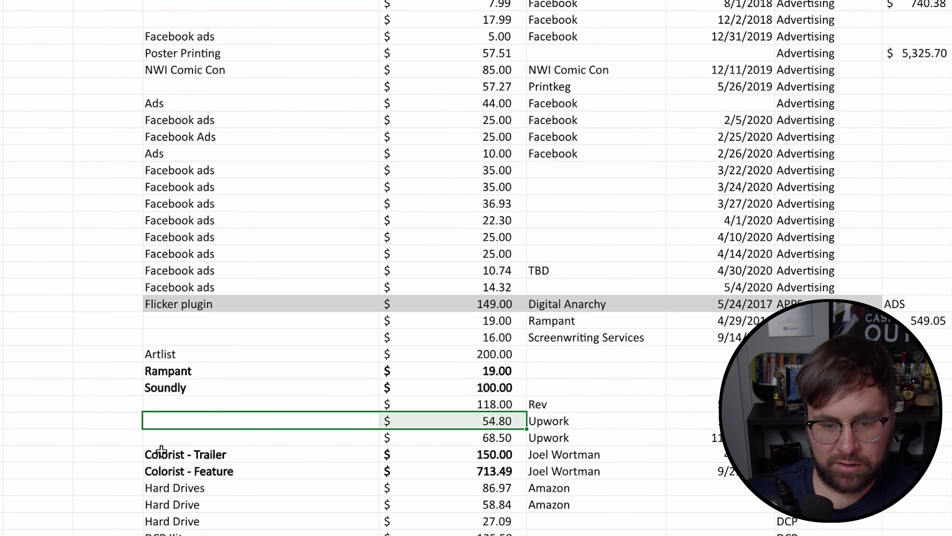
drag(161, 447, 341, 463)
drag(271, 424, 731, 439)
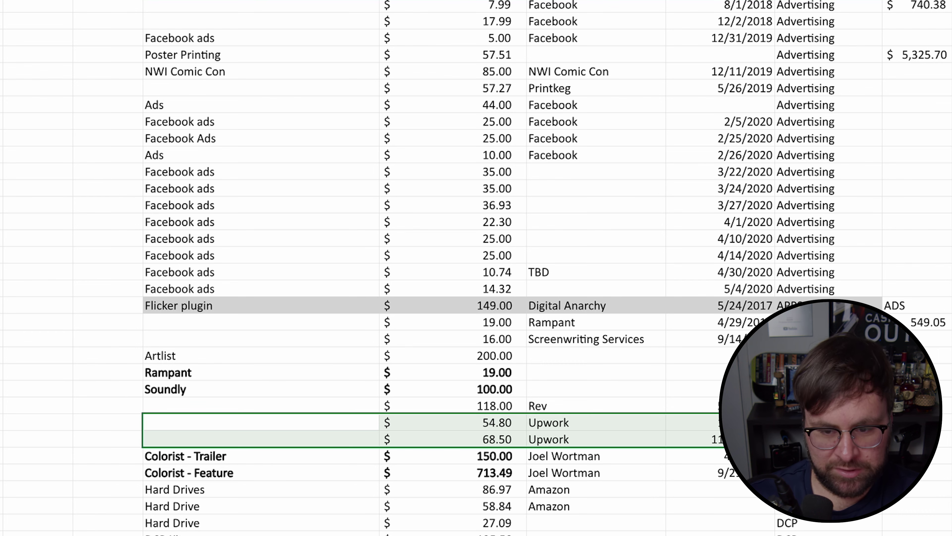
Step: Examine the three hard drive receipts at the start of the DCP category as a block
scroll(251, 359, down, 1)
scroll(250, 359, down, 6)
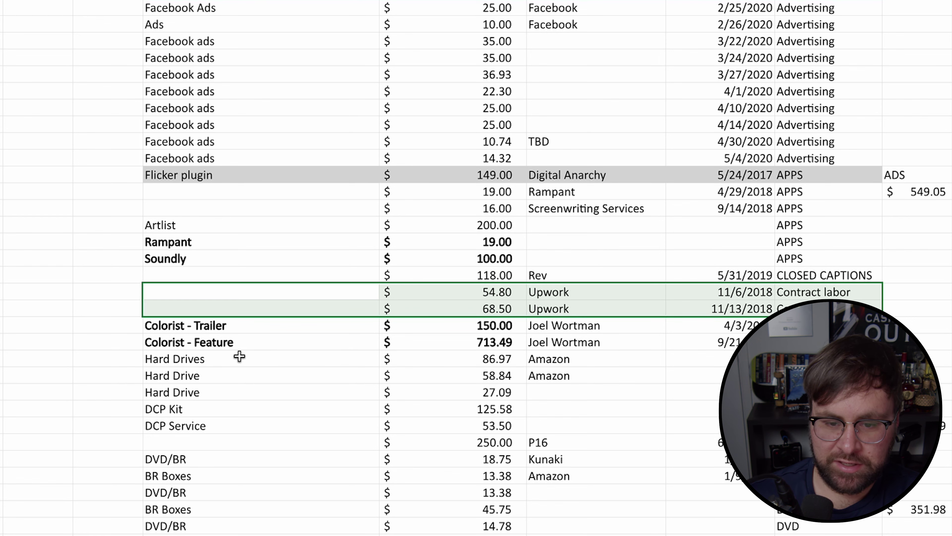
drag(188, 359, 825, 375)
key(shift+Down)
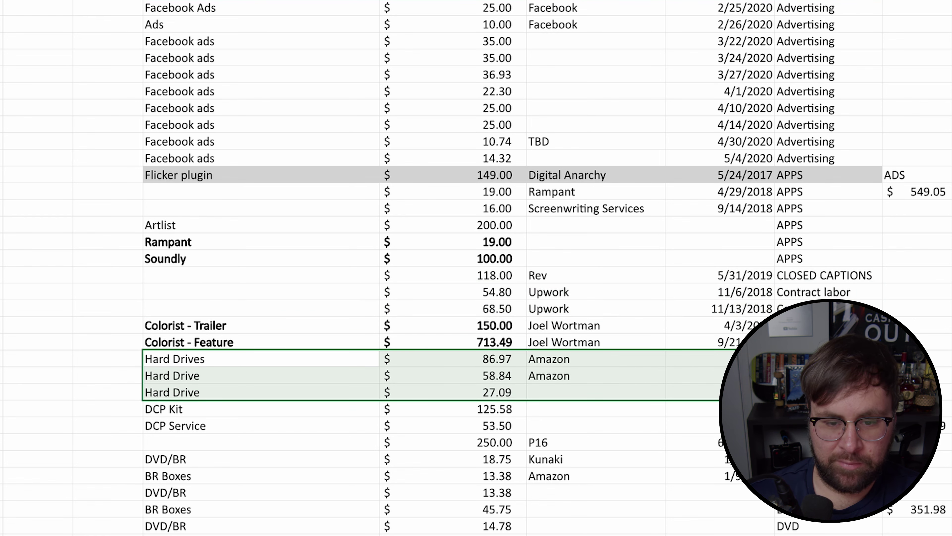
Step: Examine the DCP Kit receipt and its cost, along with the DCP Service entry beneath it
drag(199, 410, 787, 410)
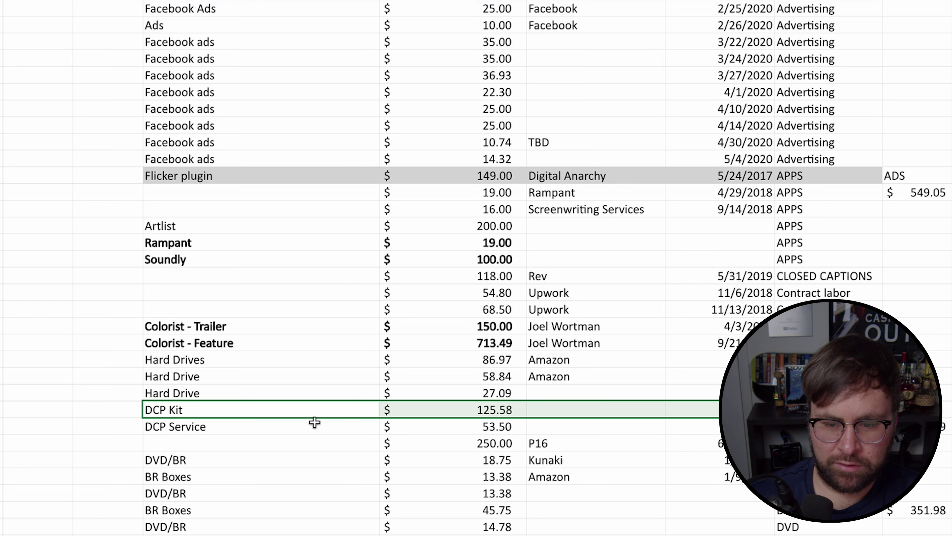
click(259, 428)
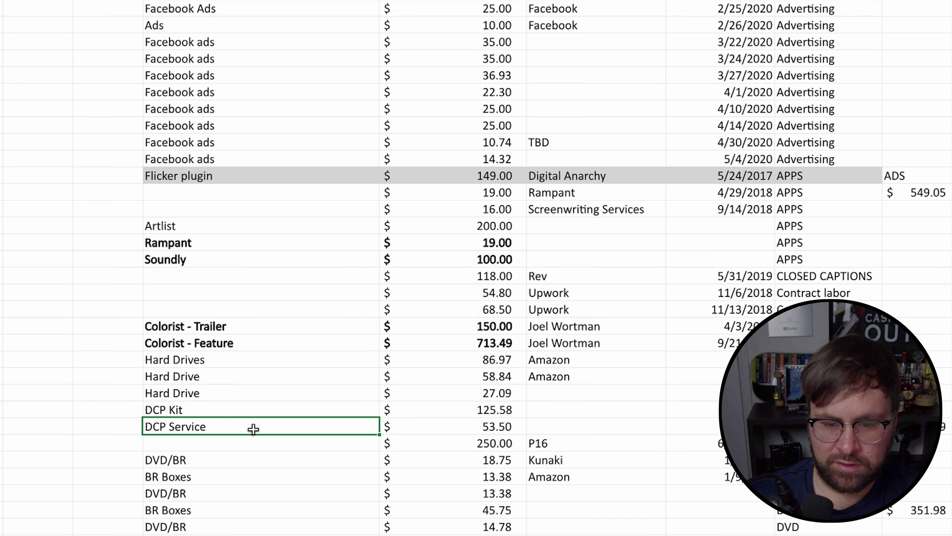
click(212, 410)
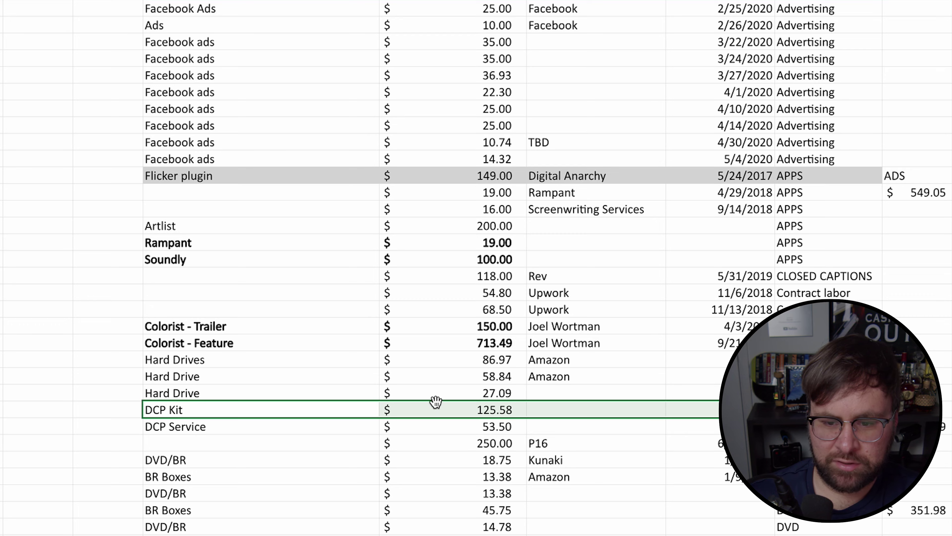
Step: Examine the DVD category receipts as a block, starting from the first Kunaki DVD/BR entry
scroll(436, 401, down, 1)
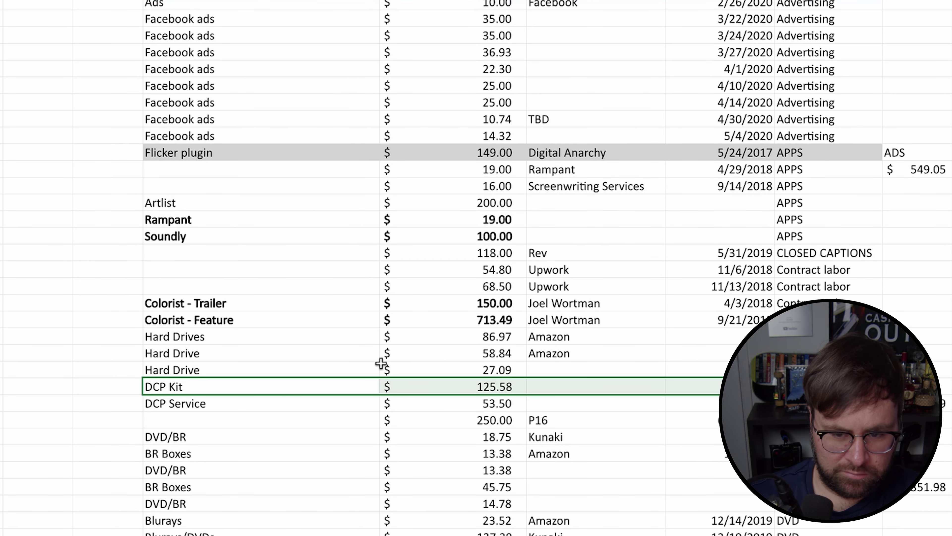
scroll(256, 370, down, 3)
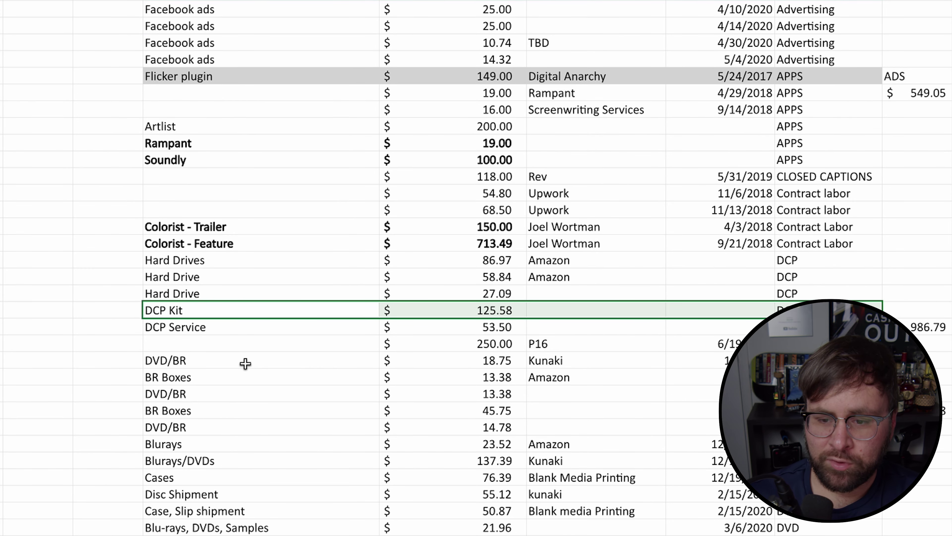
drag(157, 360, 729, 444)
click(340, 399)
drag(265, 365, 785, 521)
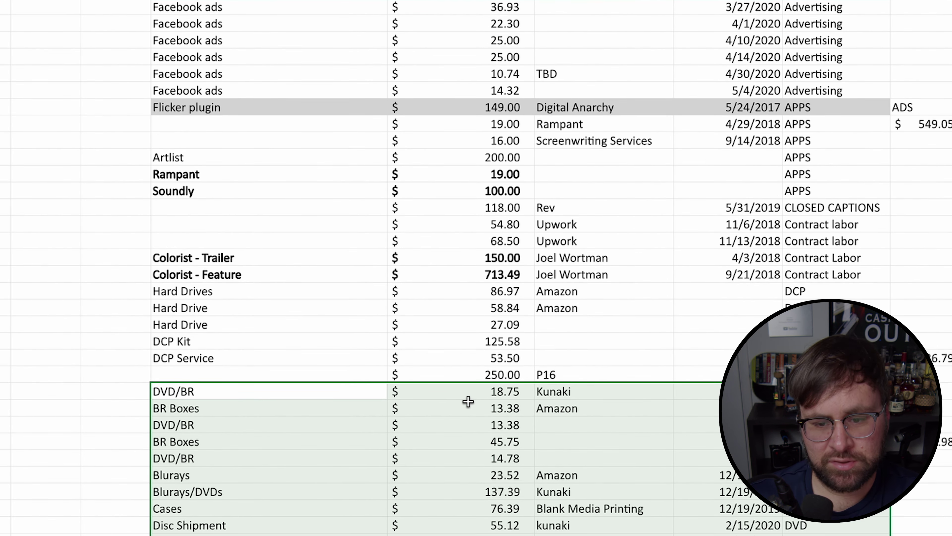
Step: Examine the second BR Boxes receipt in the DVD category across its full row
click(281, 452)
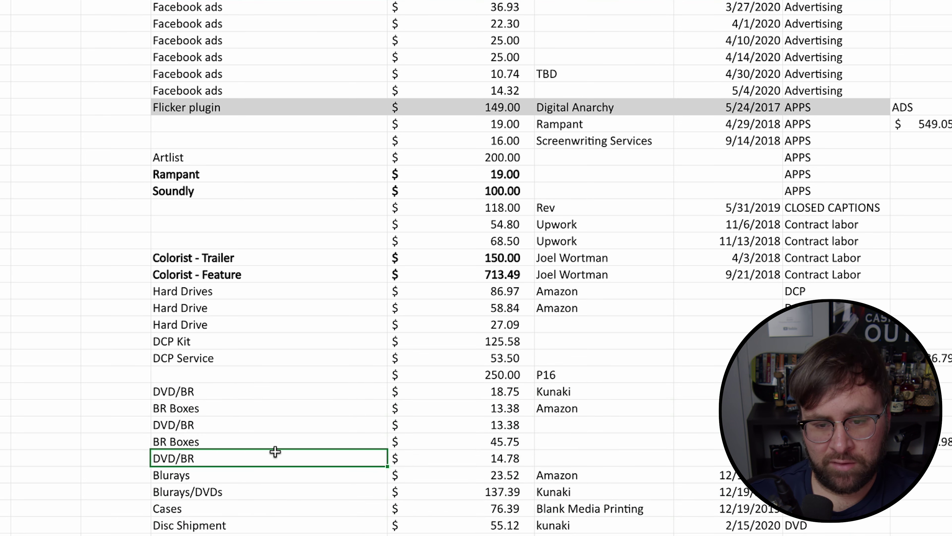
click(161, 441)
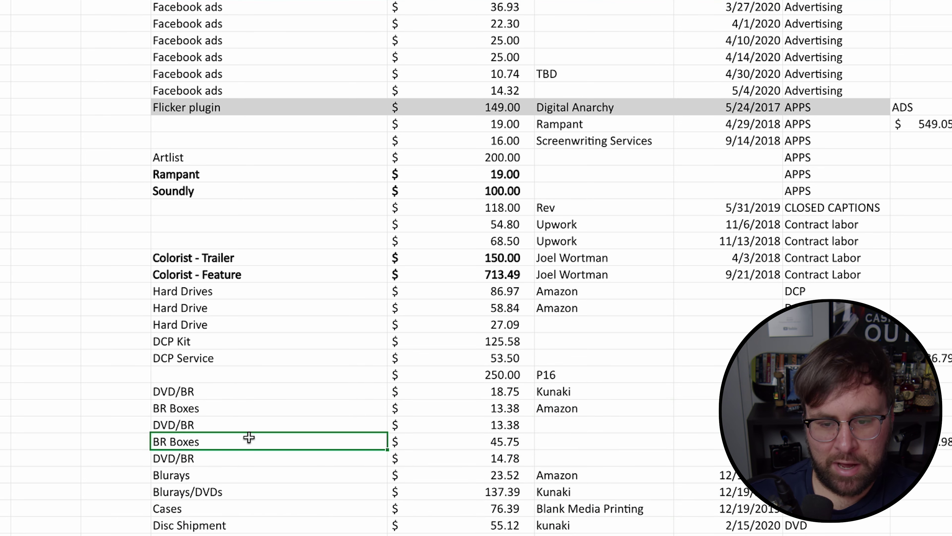
drag(281, 438, 844, 441)
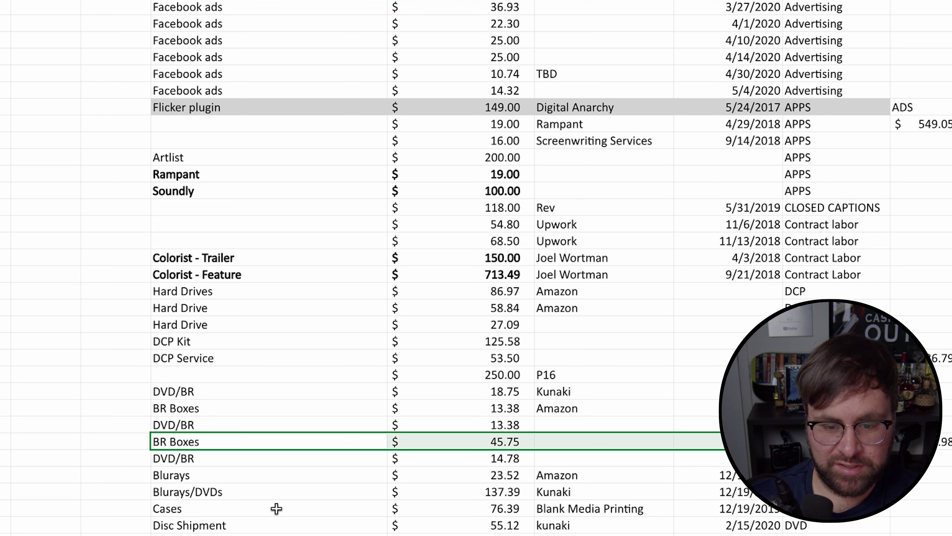
Step: Examine the Blank Media Printing receipts in the DVD category, for Cases and for Case, Slip shipment
drag(157, 534, 779, 534)
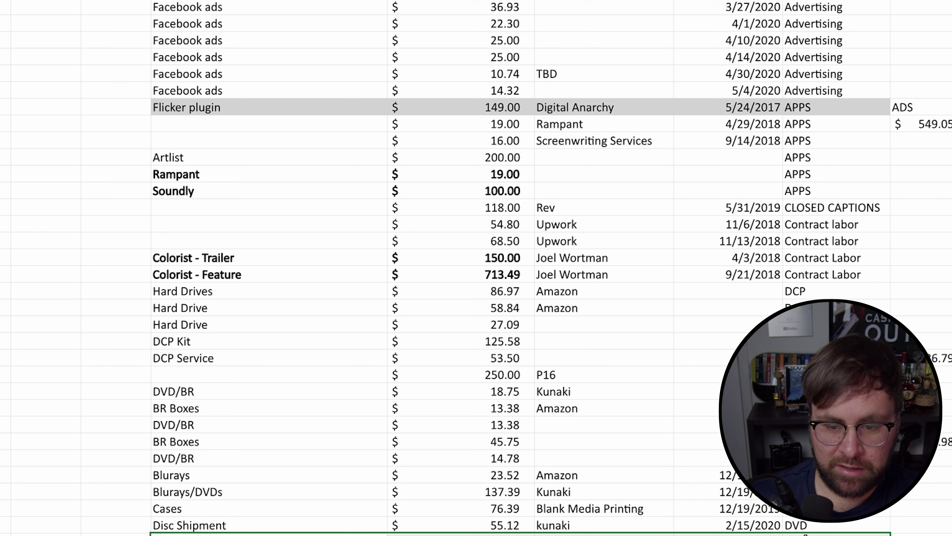
drag(185, 511, 764, 508)
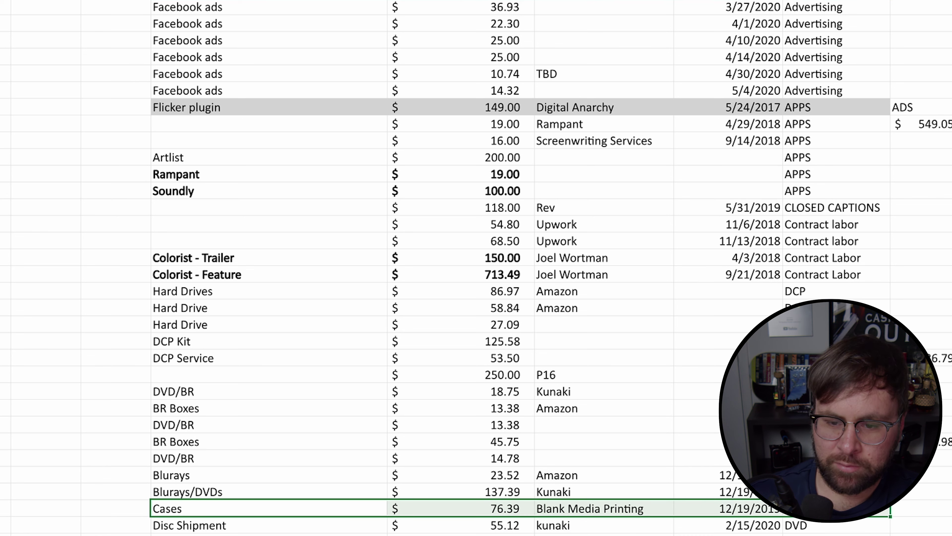
click(487, 512)
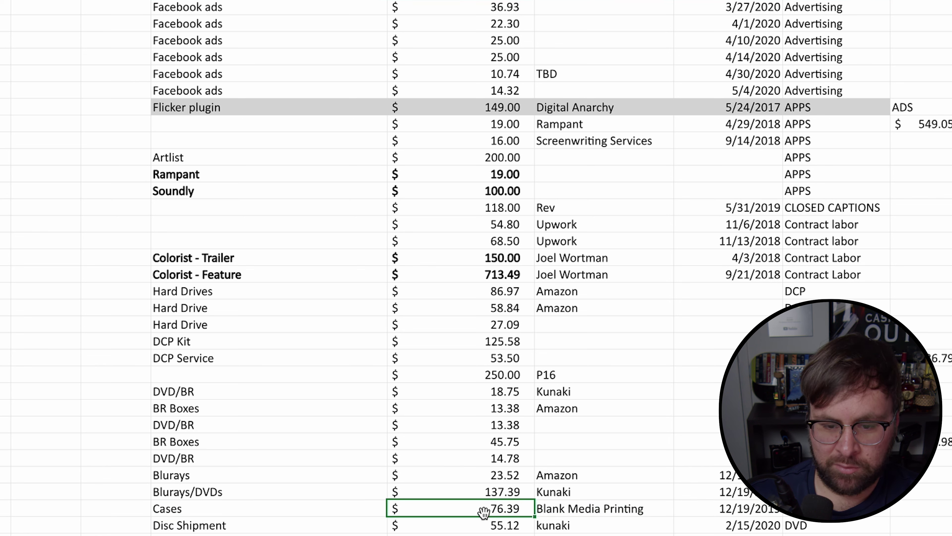
drag(263, 533, 755, 532)
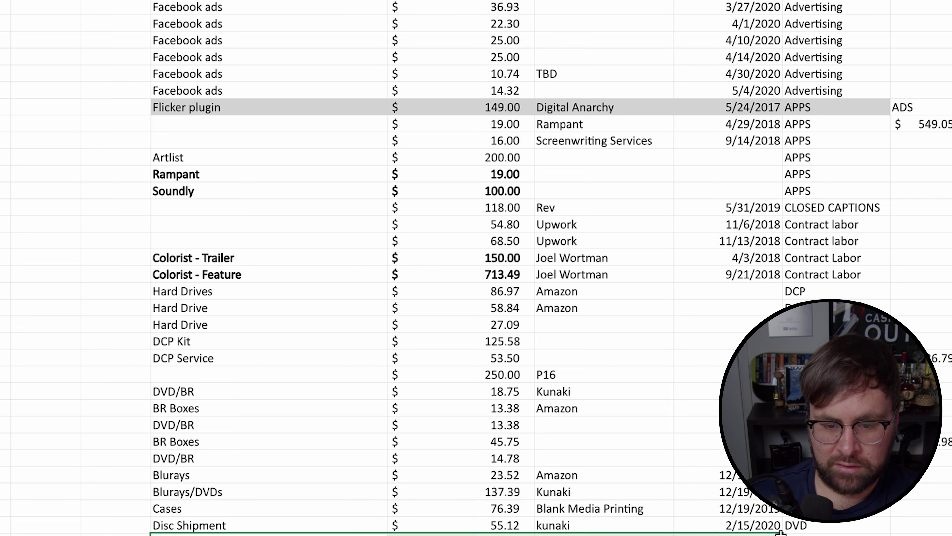
scroll(779, 531, down, 2)
scroll(602, 435, down, 1)
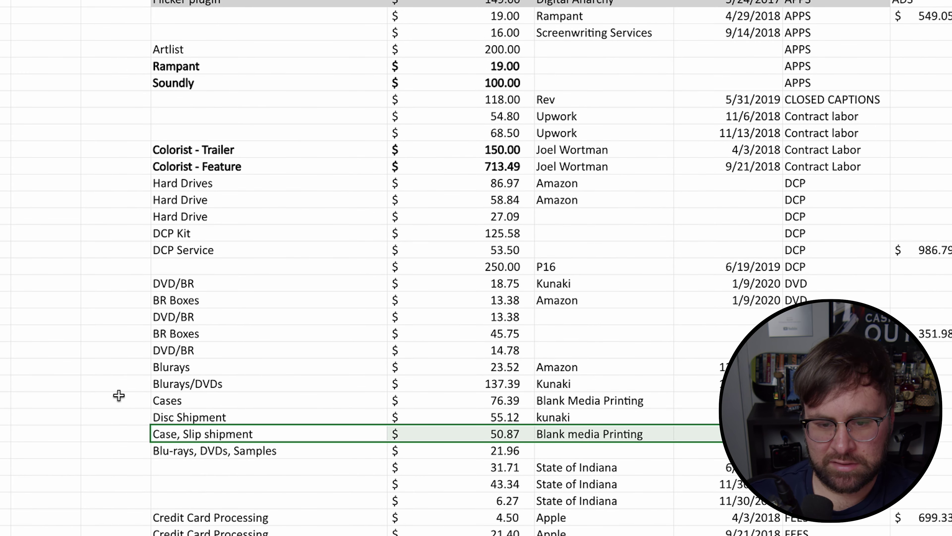
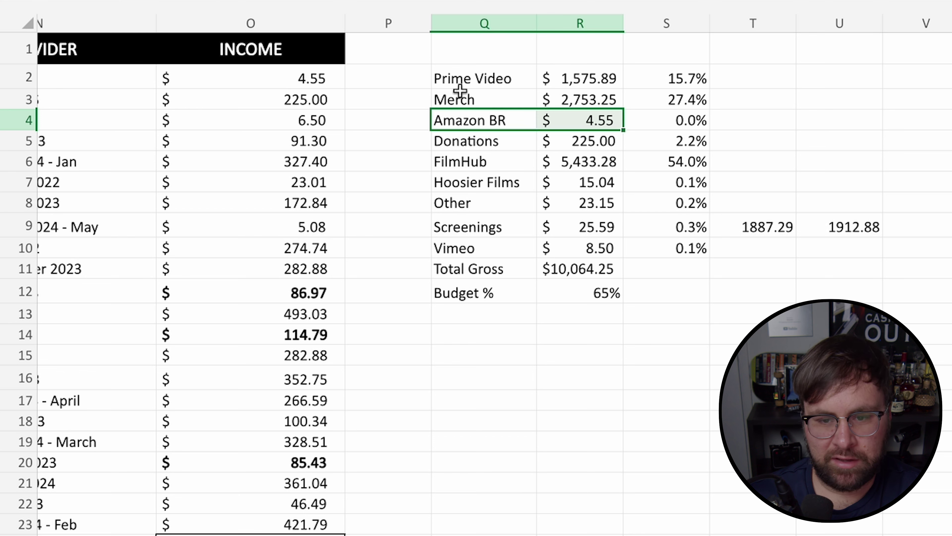
Step: Examine the Donations and FilmHub totals in the income summary, along with FilmHub's percentage share
scroll(559, 106, down, 1)
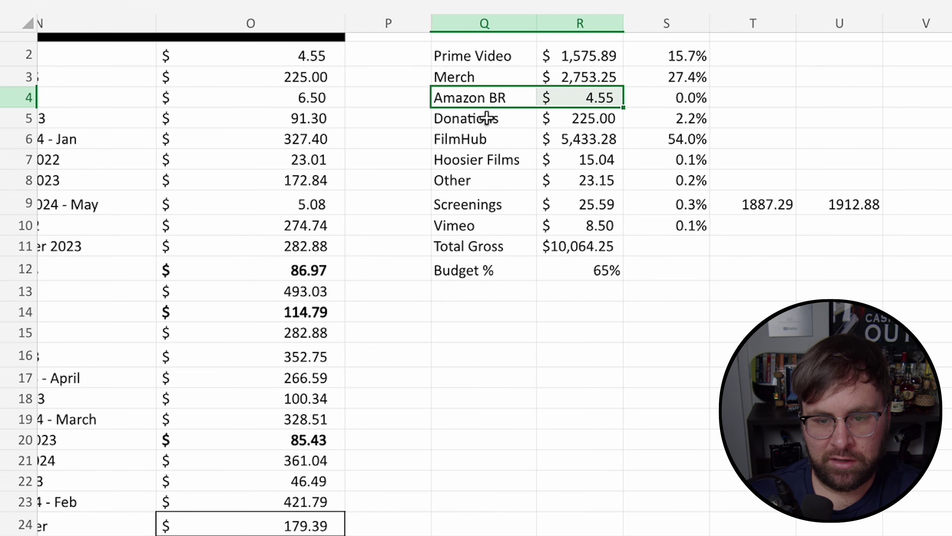
drag(493, 117, 601, 119)
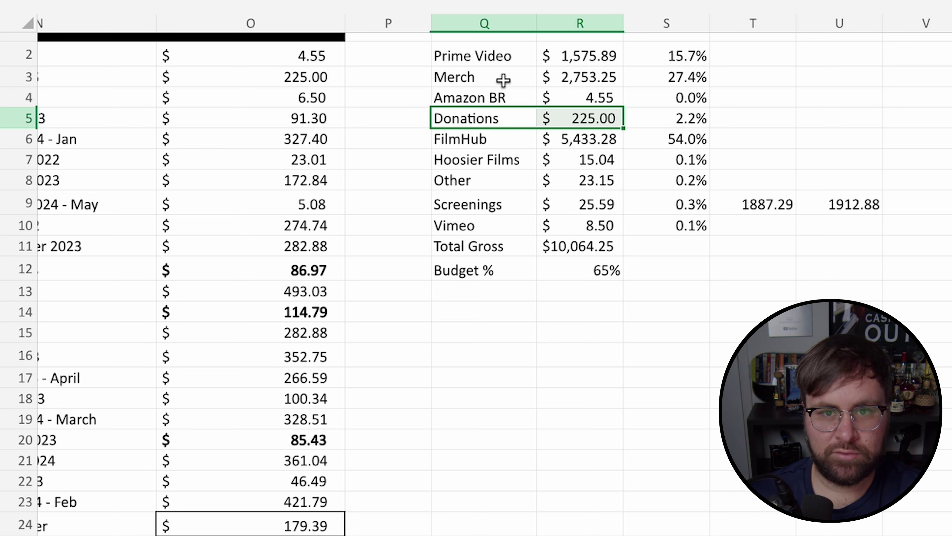
drag(484, 139, 563, 137)
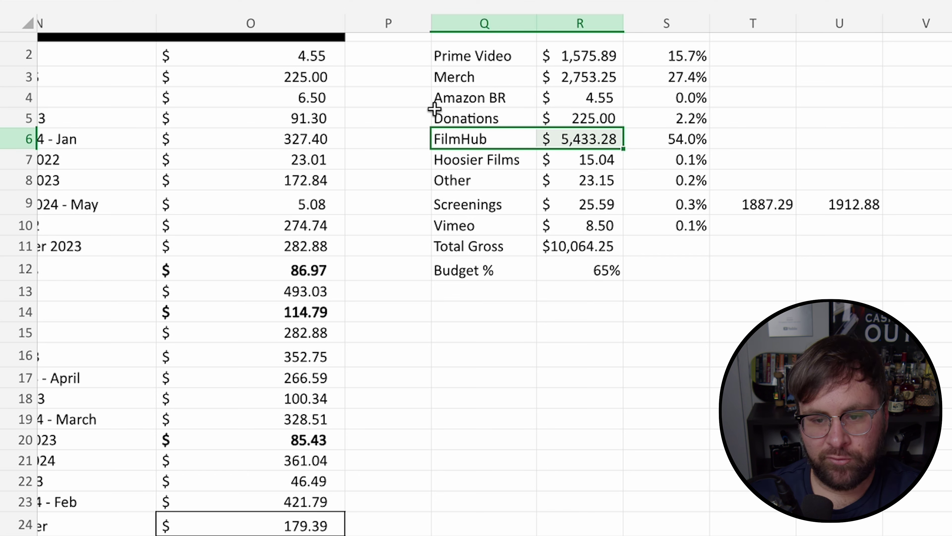
click(649, 138)
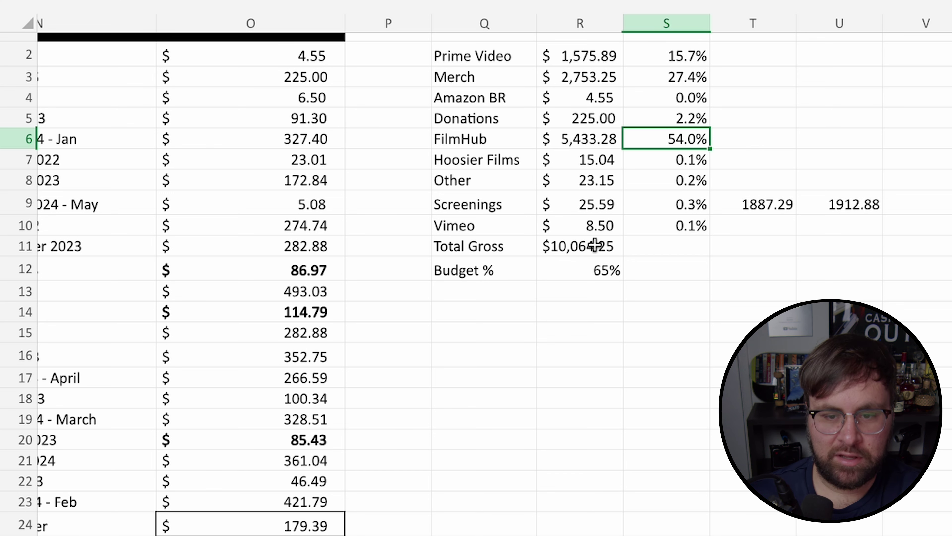
Step: Examine the Hoosier Films and Other totals in the income summary
drag(478, 159, 584, 159)
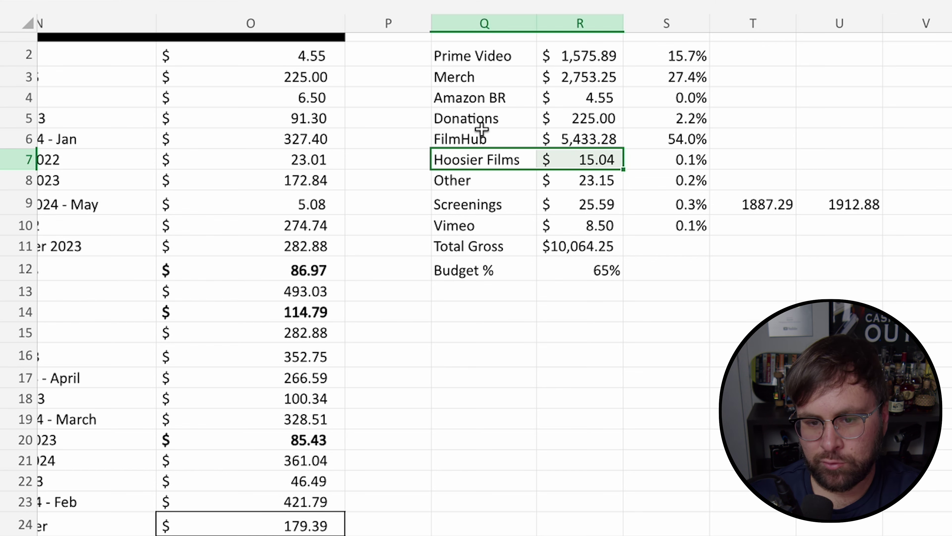
scroll(482, 129, up, 1)
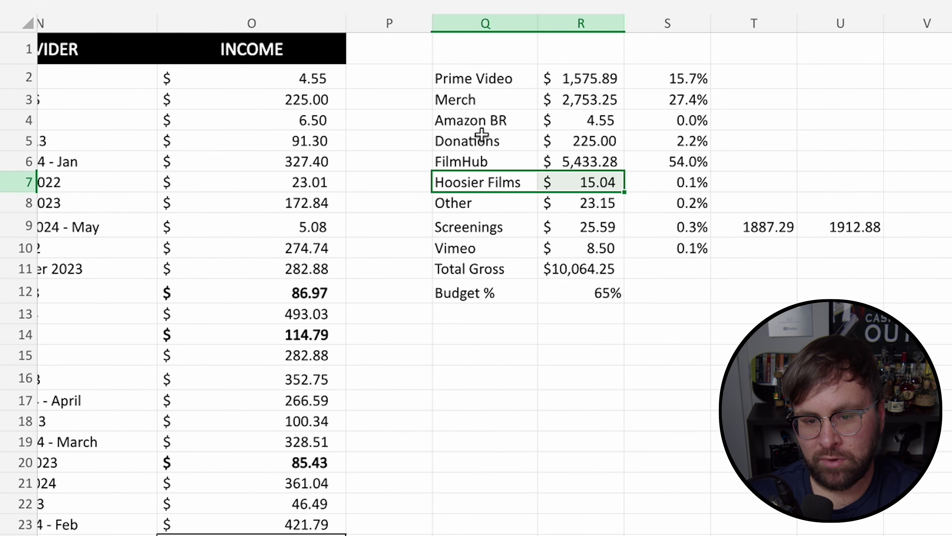
drag(446, 202, 591, 197)
scroll(519, 156, left, 1)
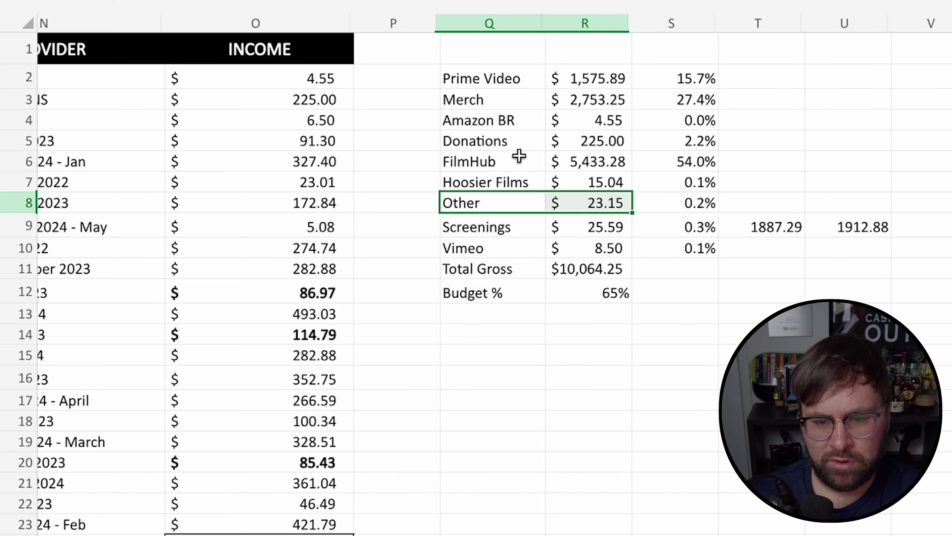
Step: Find the Other Sales entry in the provider income list and examine its name and amount
scroll(519, 156, left, 2)
scroll(519, 156, left, 8)
scroll(519, 156, down, 20)
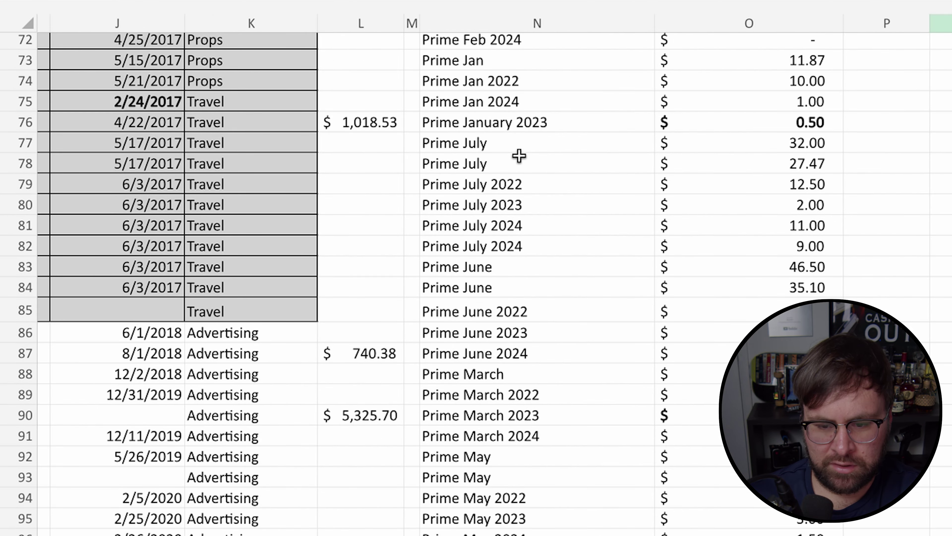
scroll(519, 156, up, 9)
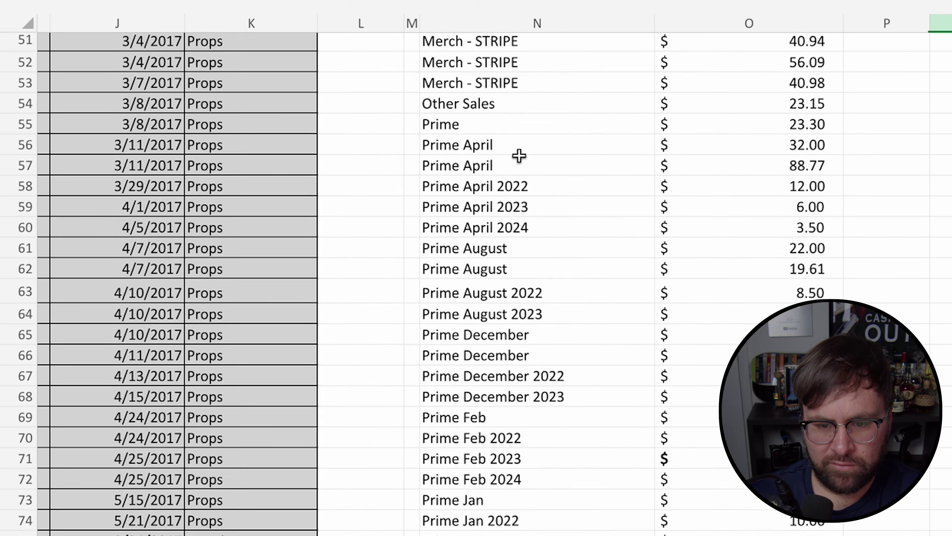
scroll(518, 156, up, 1)
drag(602, 292, 727, 291)
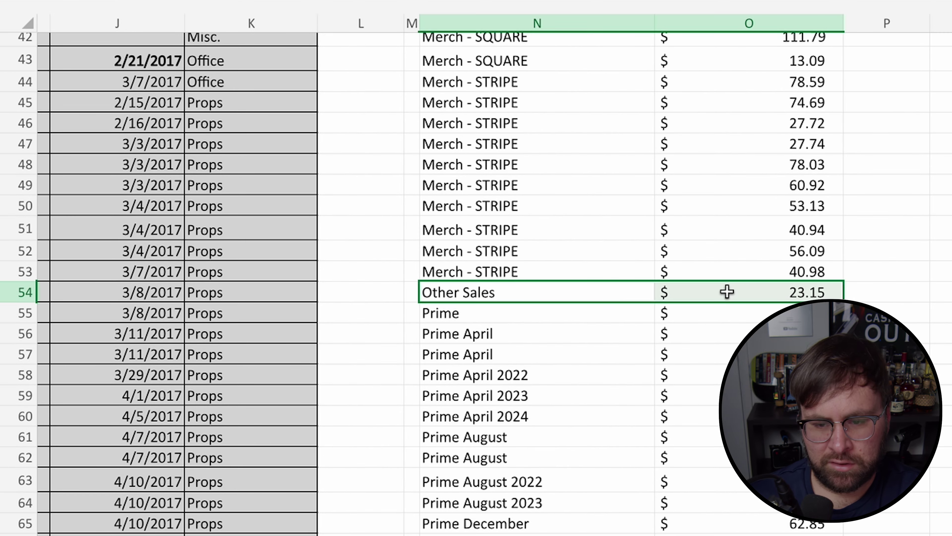
Step: Examine the Screenings and Vimeo totals in the income summary, returning to Screenings at the end
scroll(727, 260, up, 14)
scroll(710, 253, right, 2)
scroll(725, 243, right, 2)
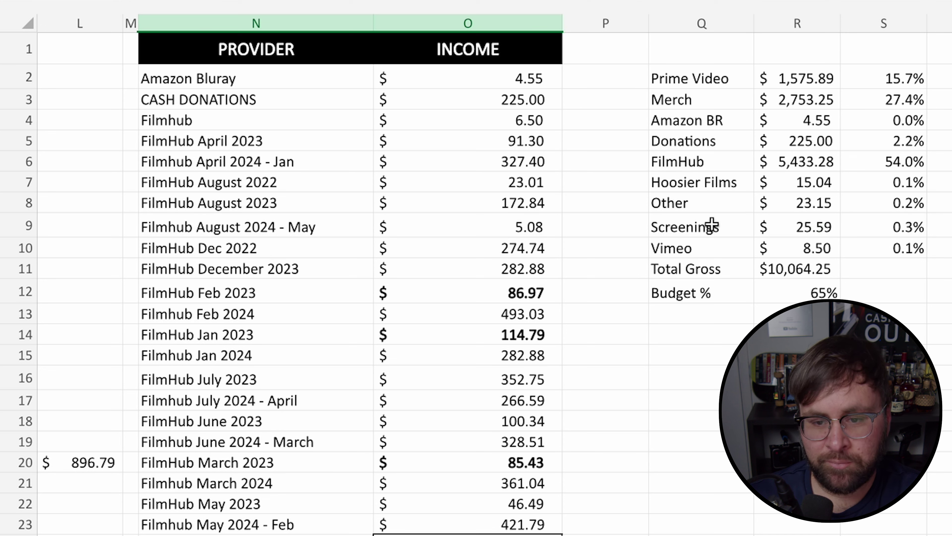
drag(711, 225, 810, 226)
drag(656, 249, 789, 249)
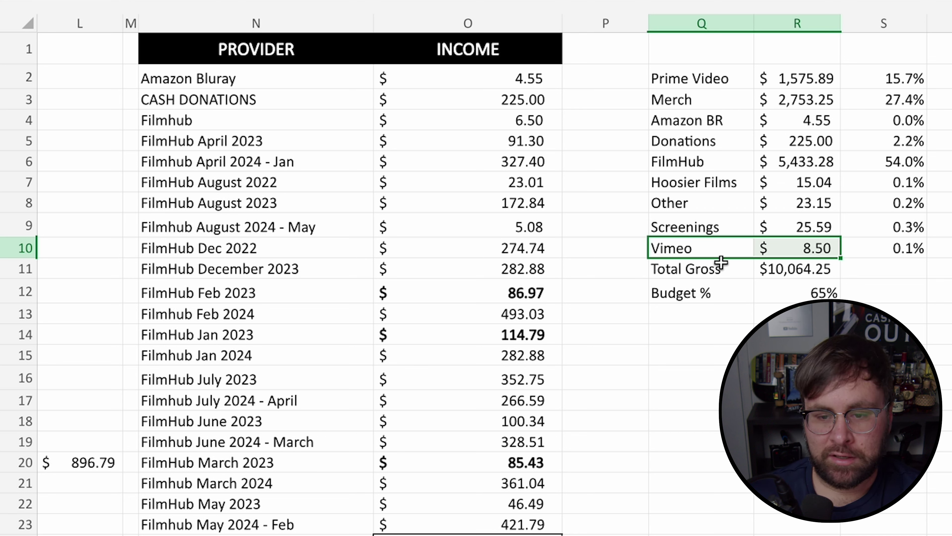
drag(678, 219, 821, 230)
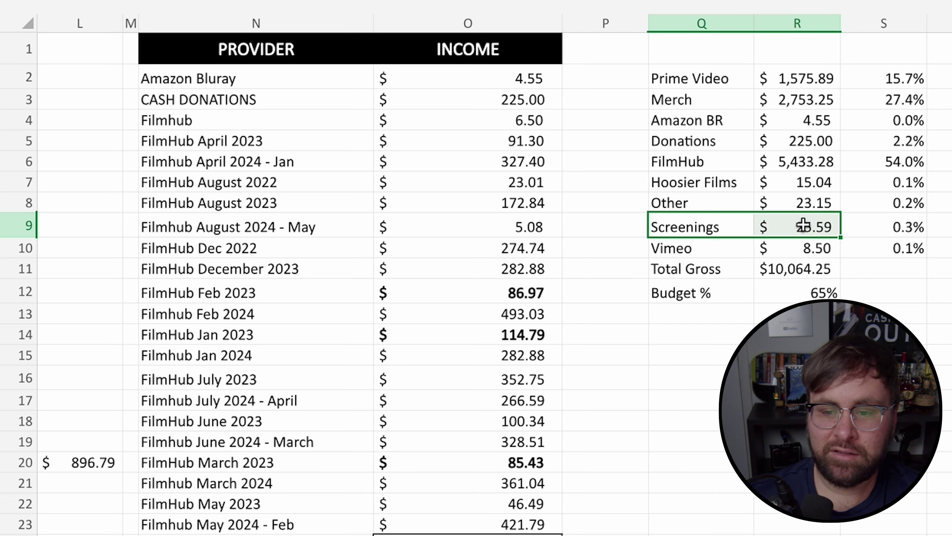
Step: Examine the loose figures in T9 and U9 against the Screenings total in the same row
click(849, 225)
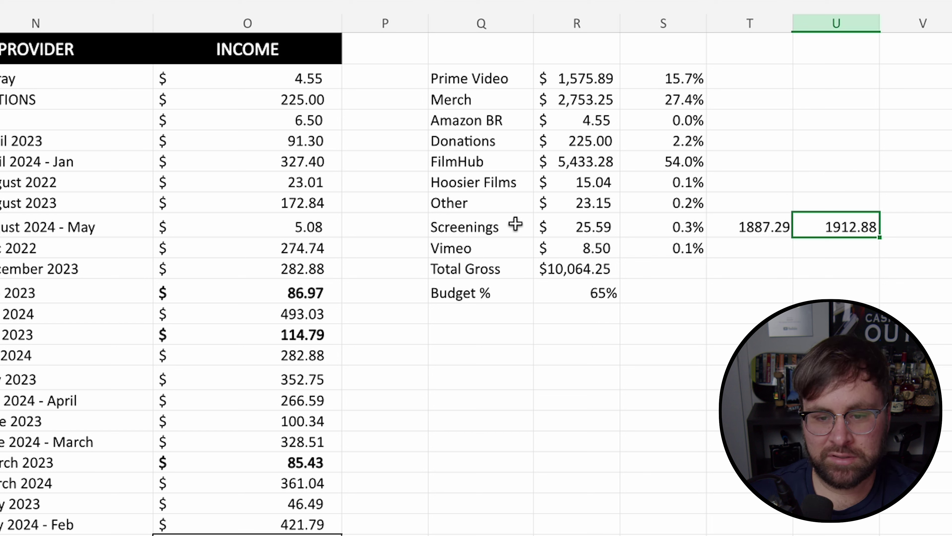
drag(515, 224, 558, 224)
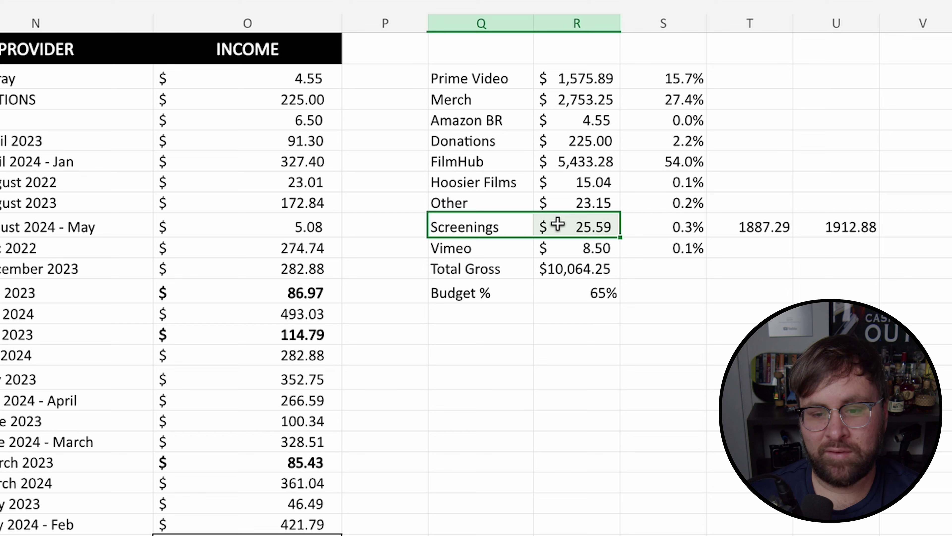
click(715, 227)
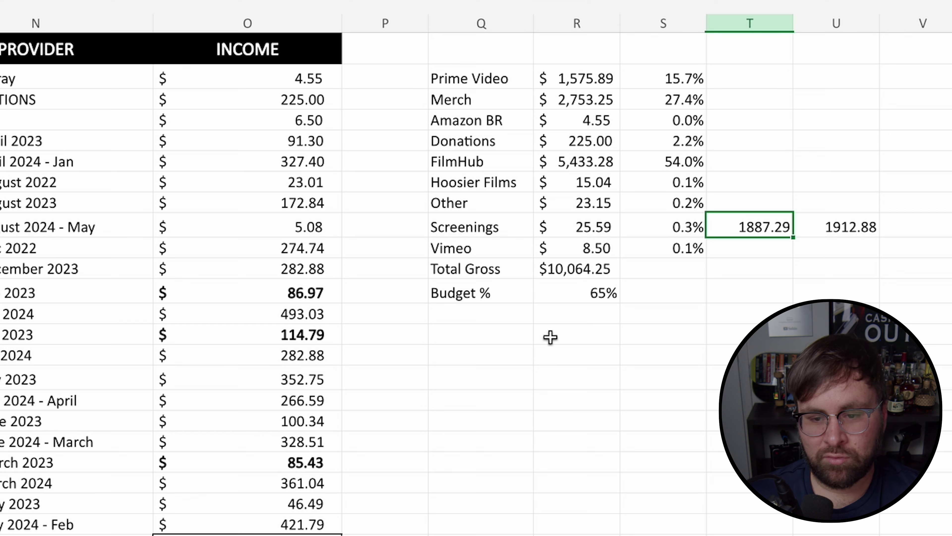
click(542, 332)
click(465, 314)
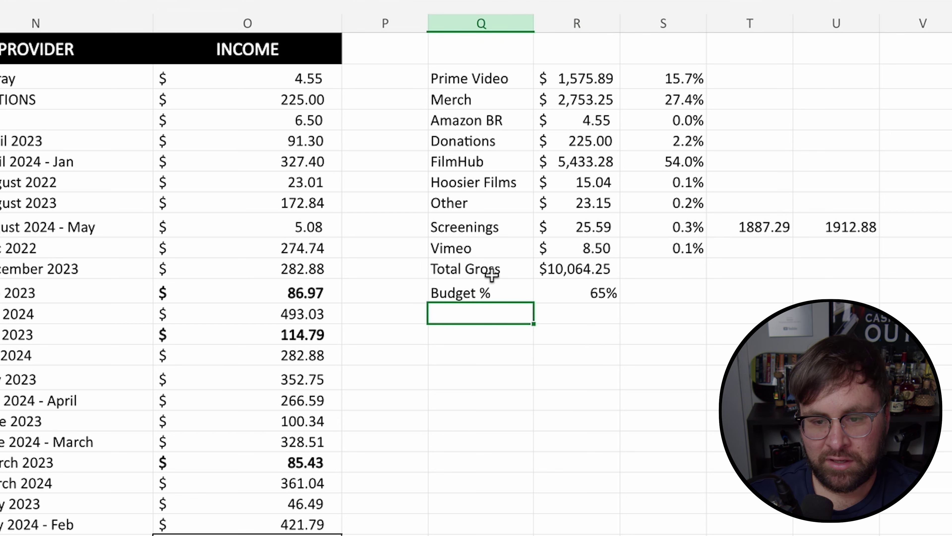
Step: Try to enter =O110_1887.29 as the Screenings total in the income summary
click(575, 224)
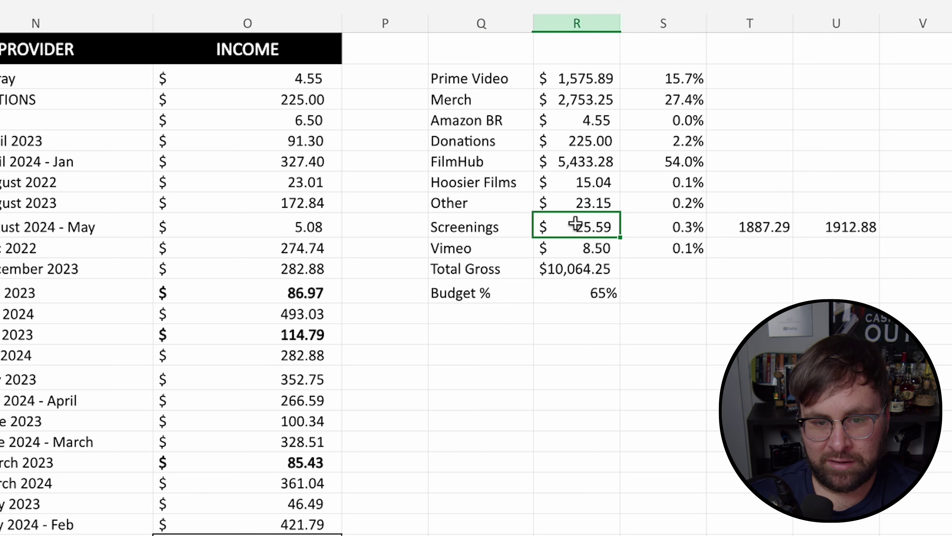
text(=O110)
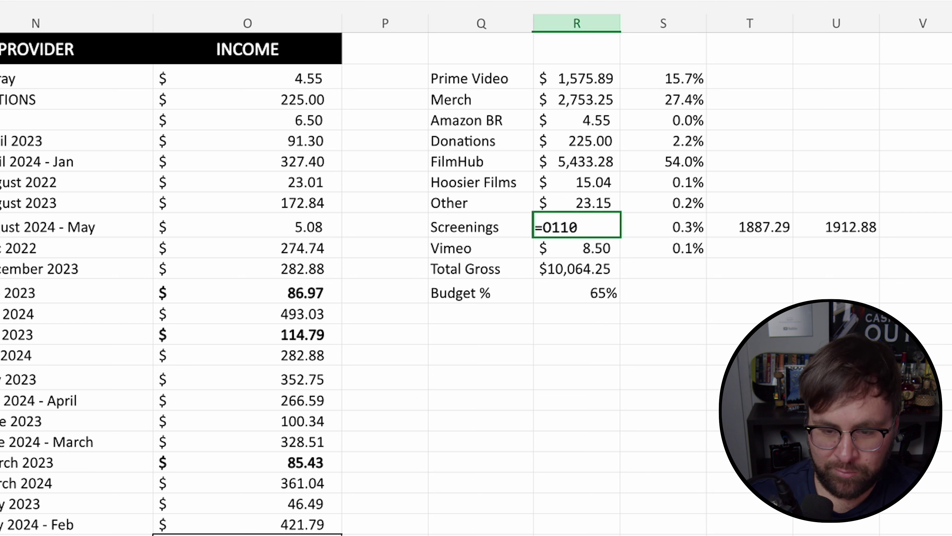
text(_1)
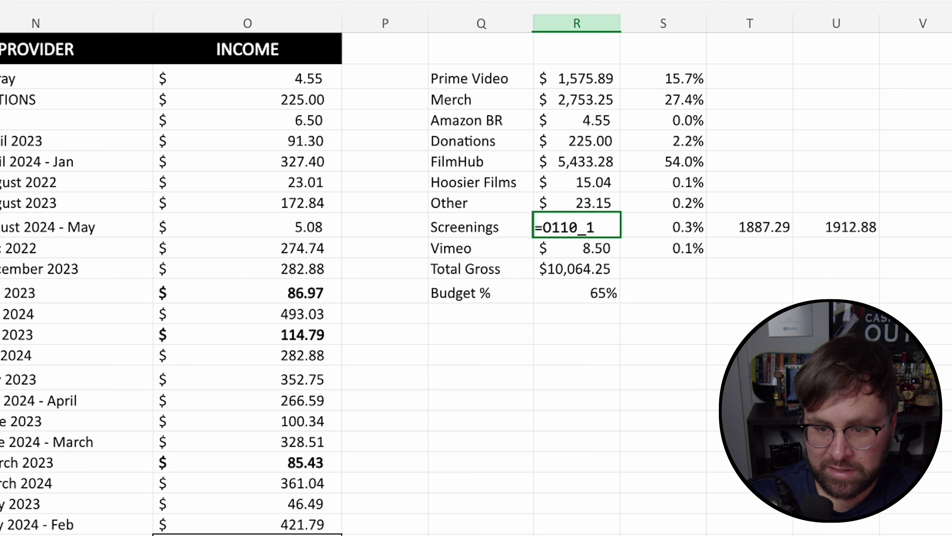
text(887.29)
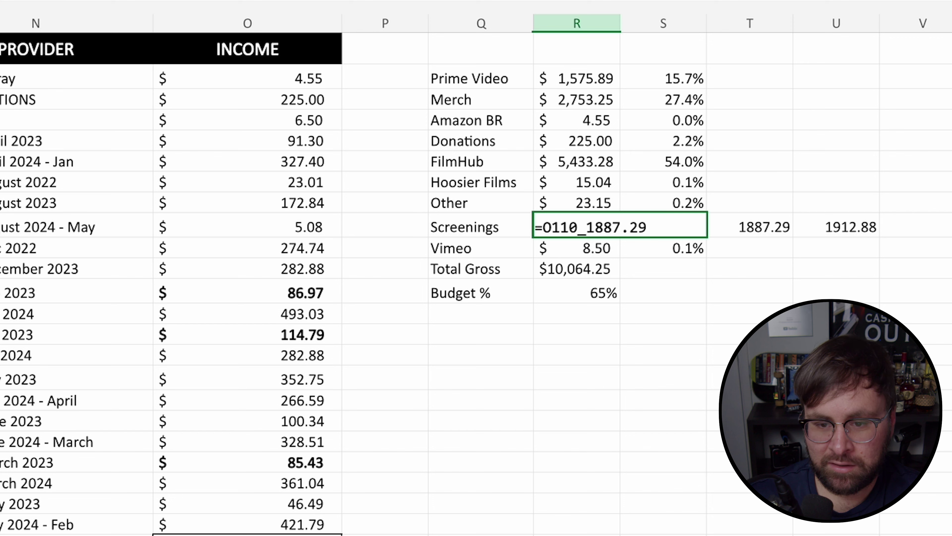
key(Return)
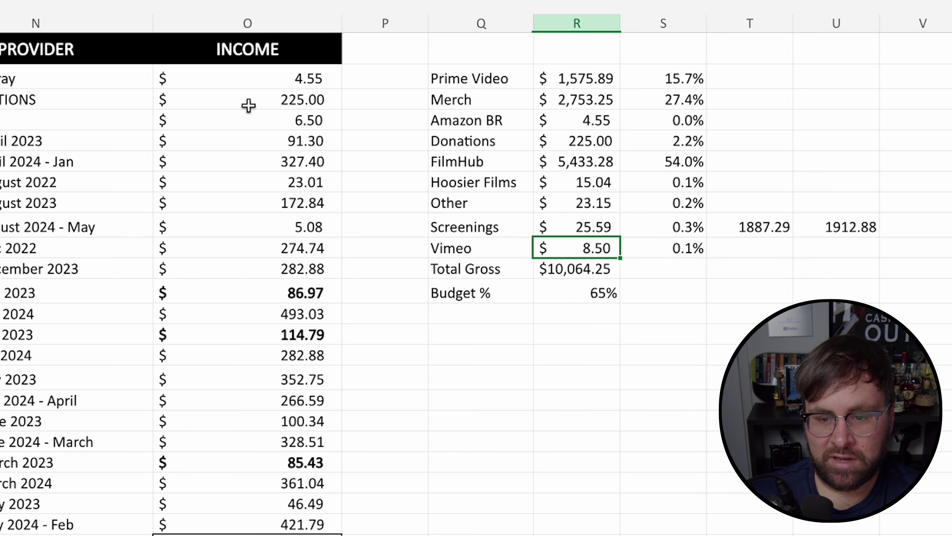
Step: Try to change the Screenings total's formula to =O110+1887.29
click(562, 224)
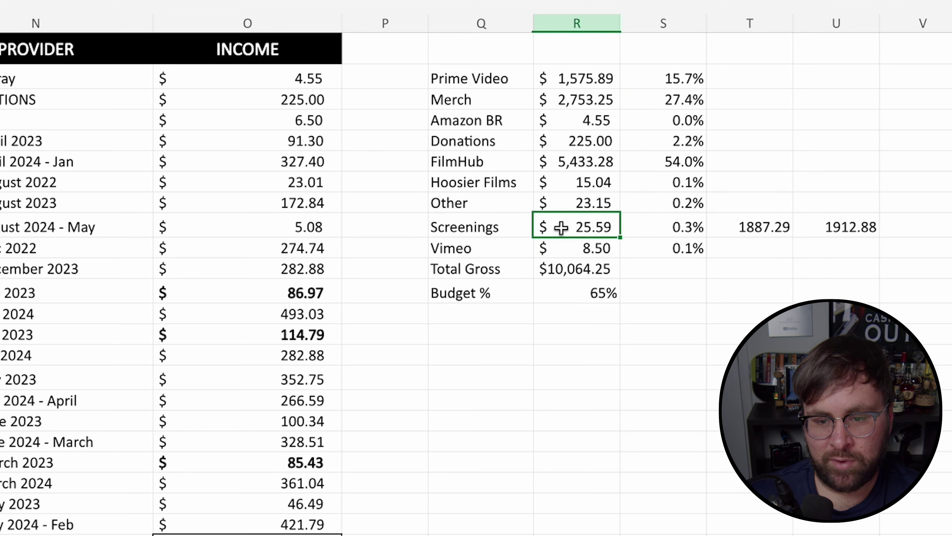
key(F2)
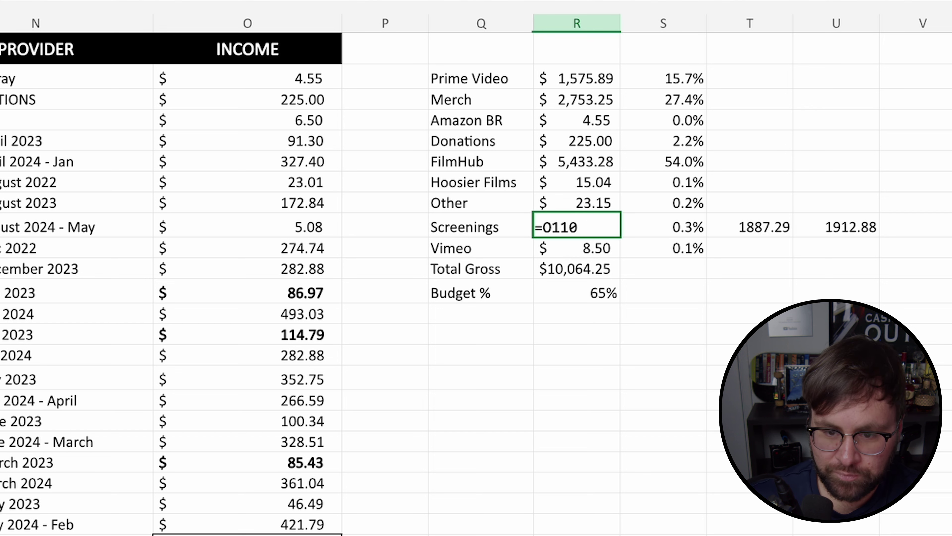
text(+)
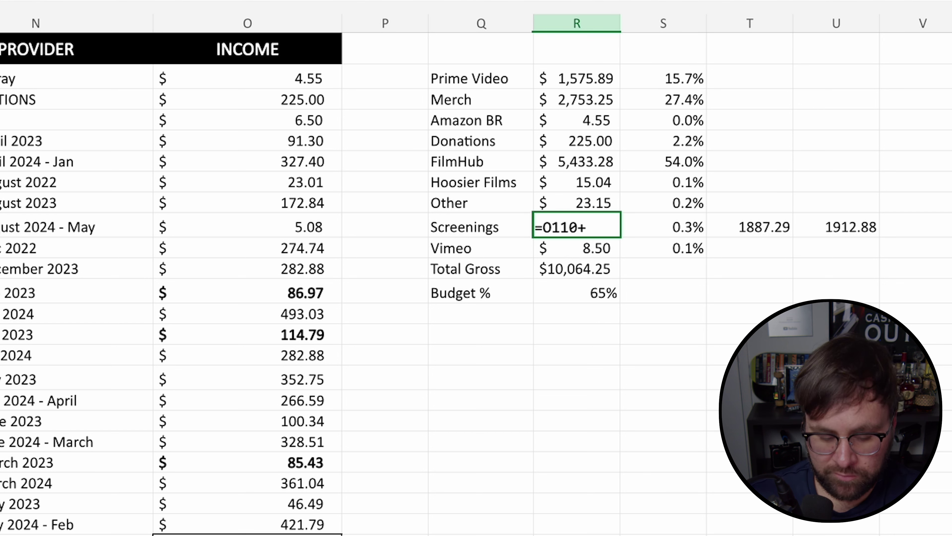
text(1887)
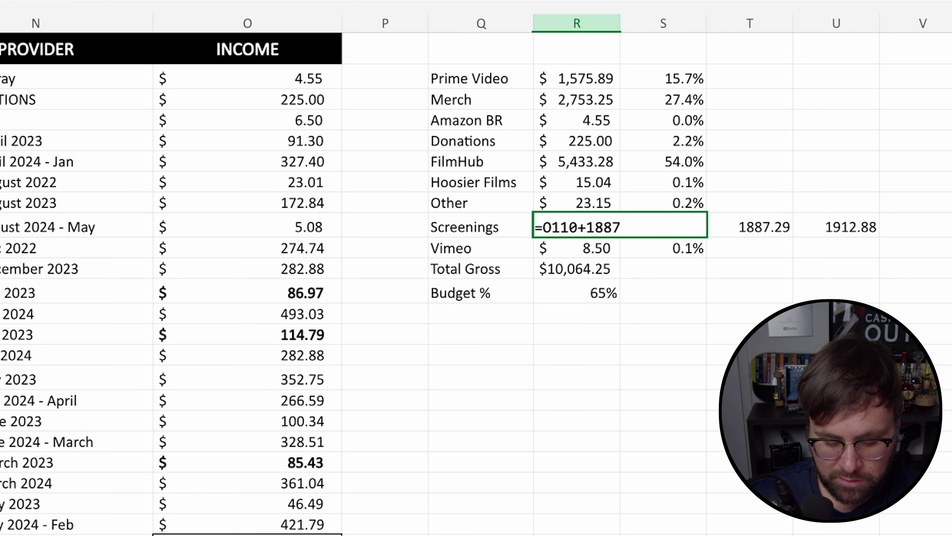
text(.29)
key(Return)
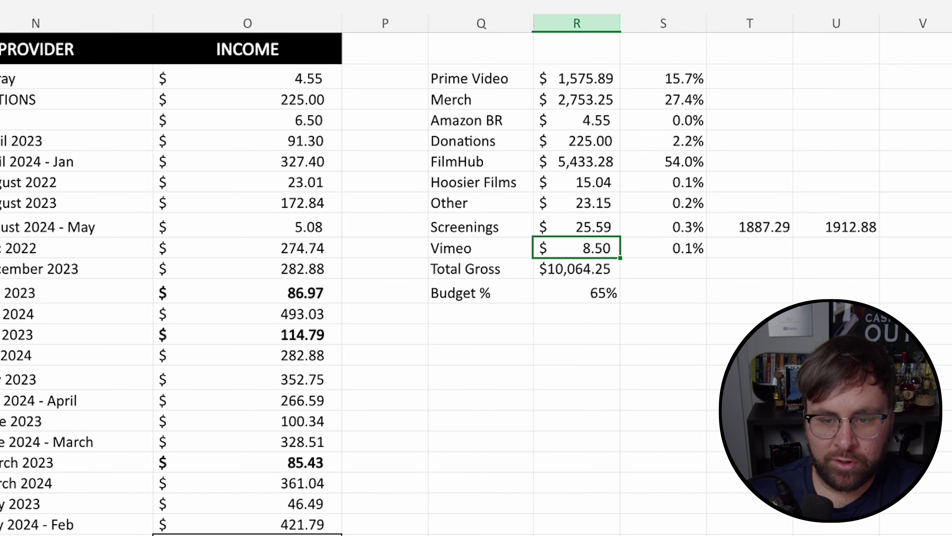
Step: Examine the production and post-production category totals and percentages in the expense summary, including the DCP/THEATER amount
scroll(214, 172, down, 15)
scroll(214, 172, left, 10)
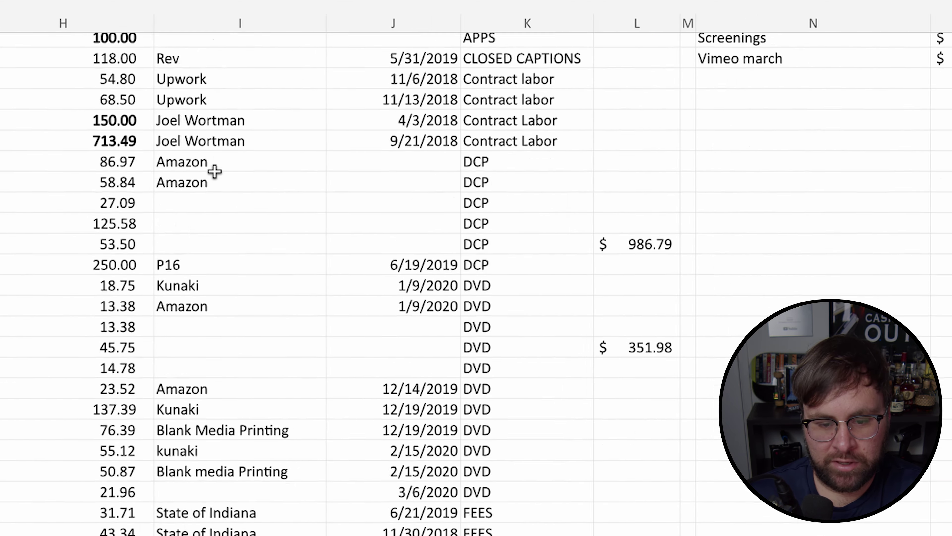
scroll(214, 171, down, 20)
scroll(215, 171, left, 2)
scroll(214, 171, up, 3)
scroll(149, 157, right, 6)
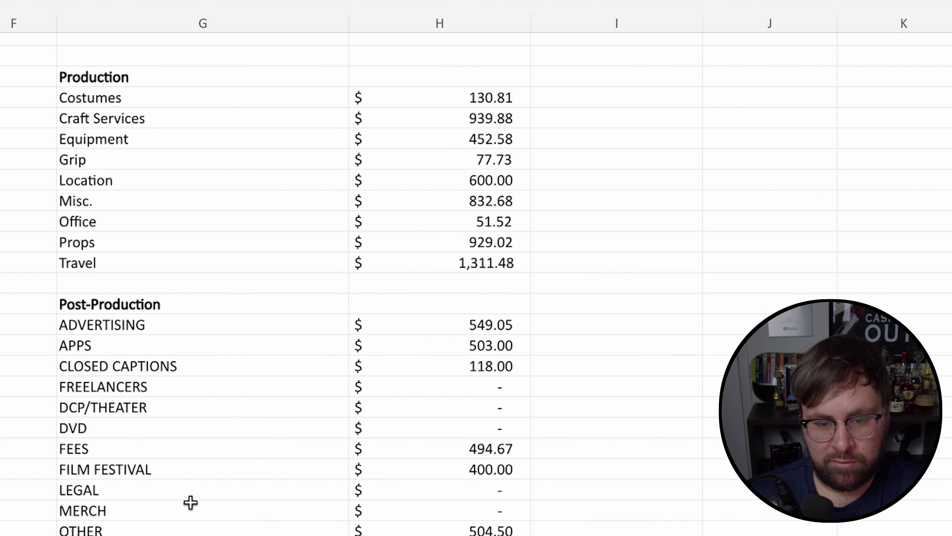
scroll(225, 403, down, 10)
scroll(225, 402, up, 8)
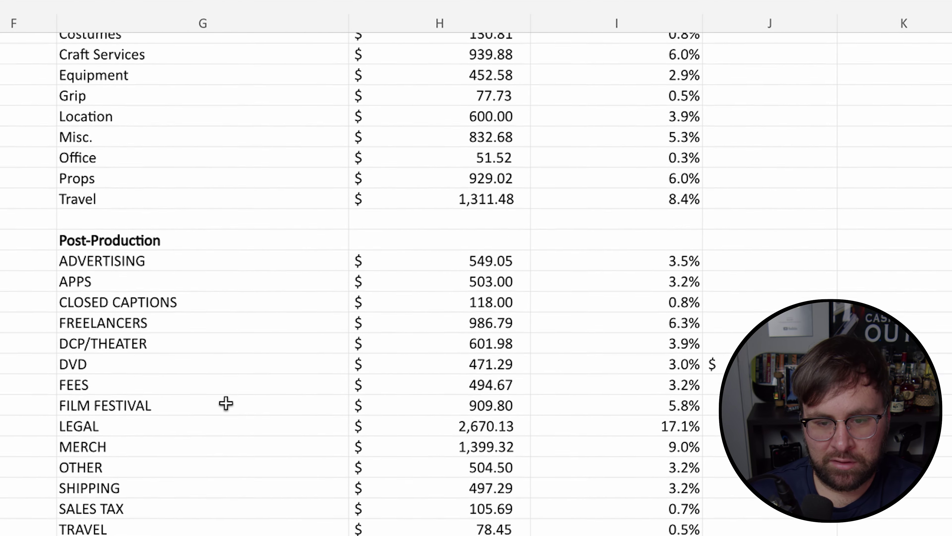
click(426, 429)
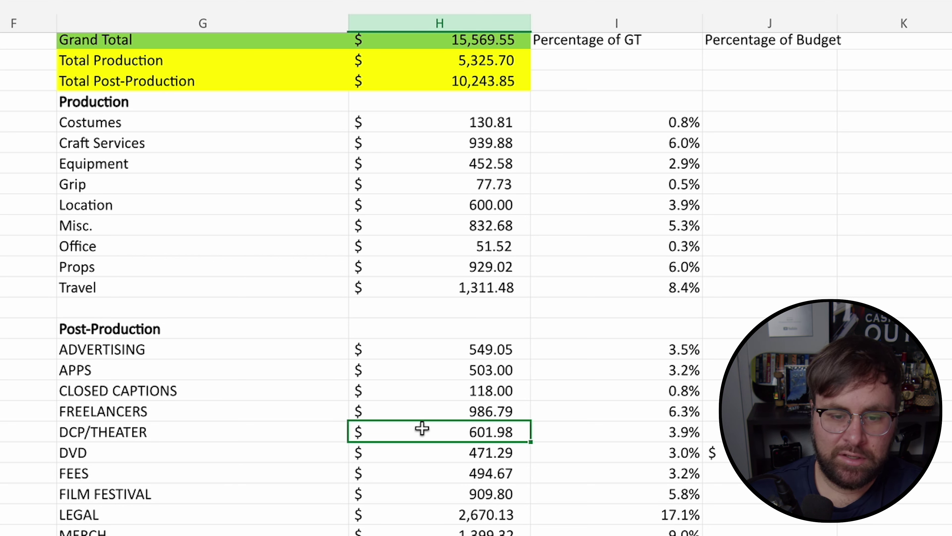
Step: Duplicate the income summary's labels and amounts below the original, starting with Prime Video in Q15 and leaving the Budget % value empty
scroll(422, 428, right, 3)
key(ctrl+Page_Down)
scroll(422, 428, up, 15)
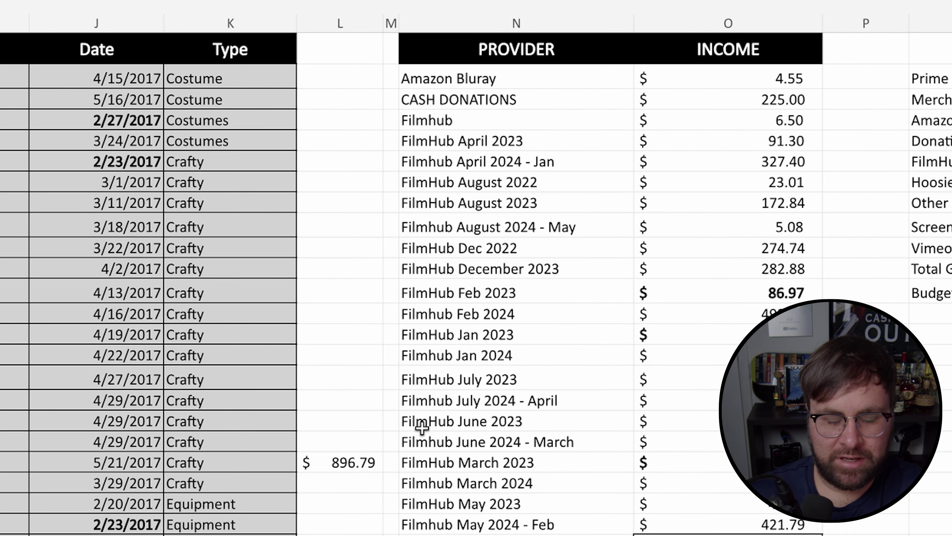
scroll(422, 428, right, 5)
scroll(422, 427, left, 2)
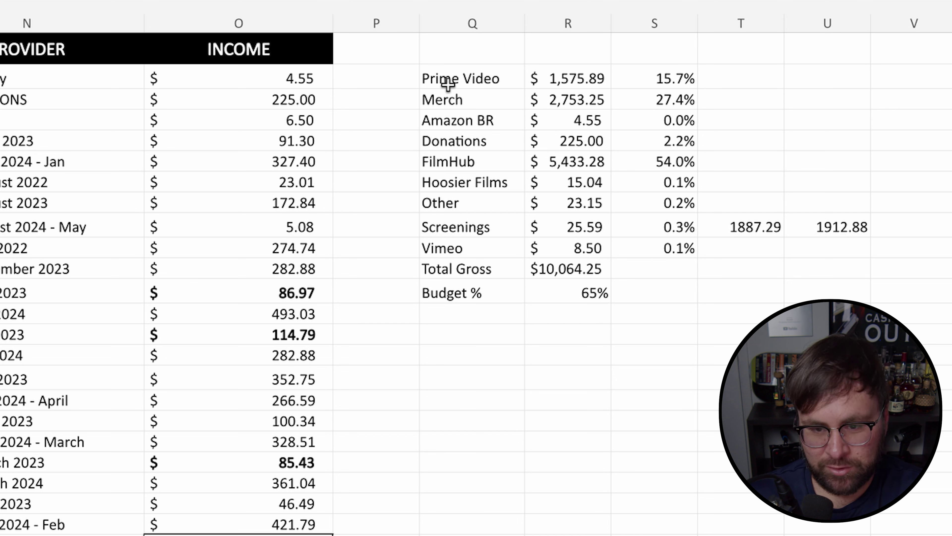
drag(448, 84, 465, 287)
key(ctrl+c)
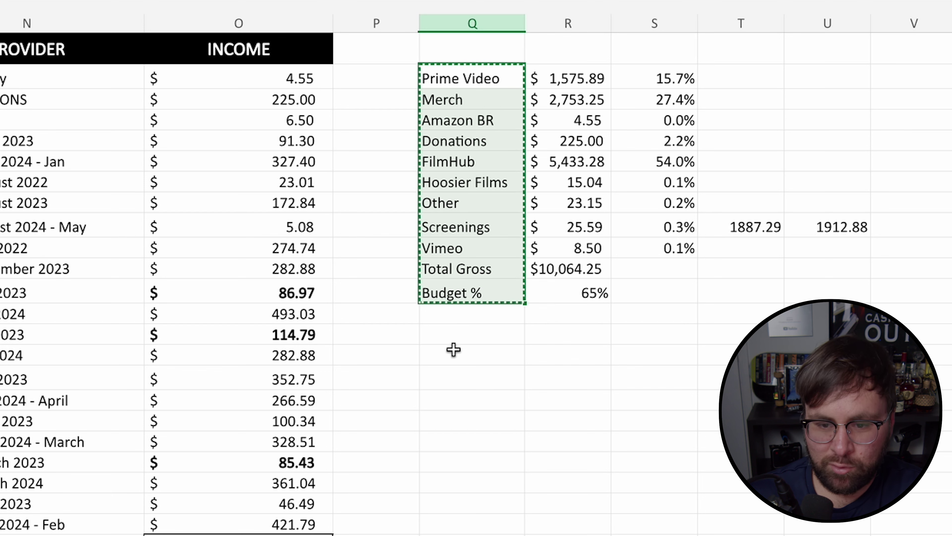
click(453, 353)
key(ctrl+v)
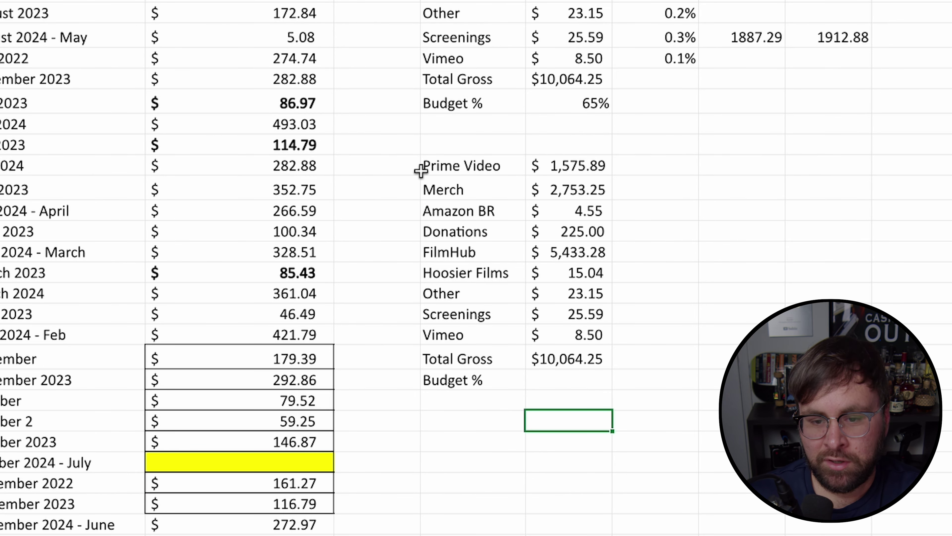
Step: Set the Merch and Amazon BR amounts to 0 in the duplicated income summary and select its Donations row
click(465, 186)
click(569, 190)
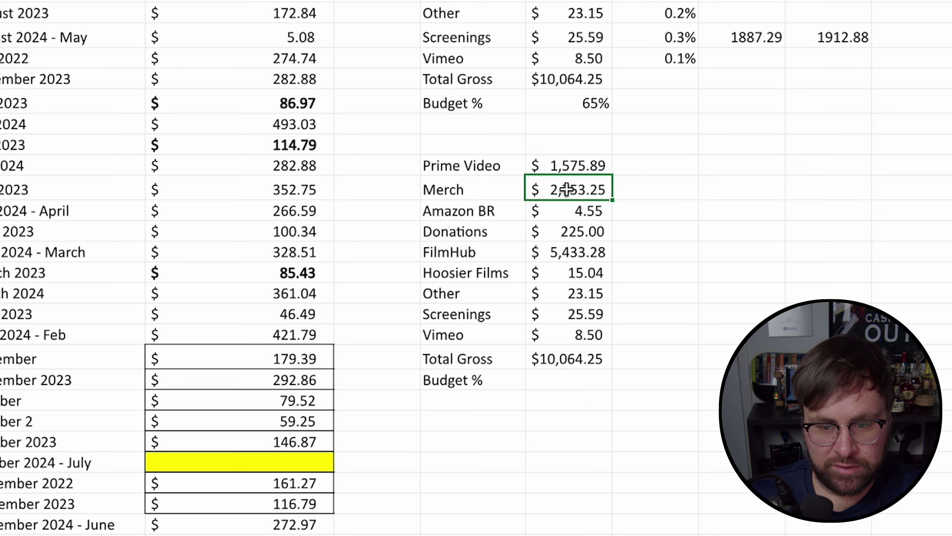
text(0)
key(Return)
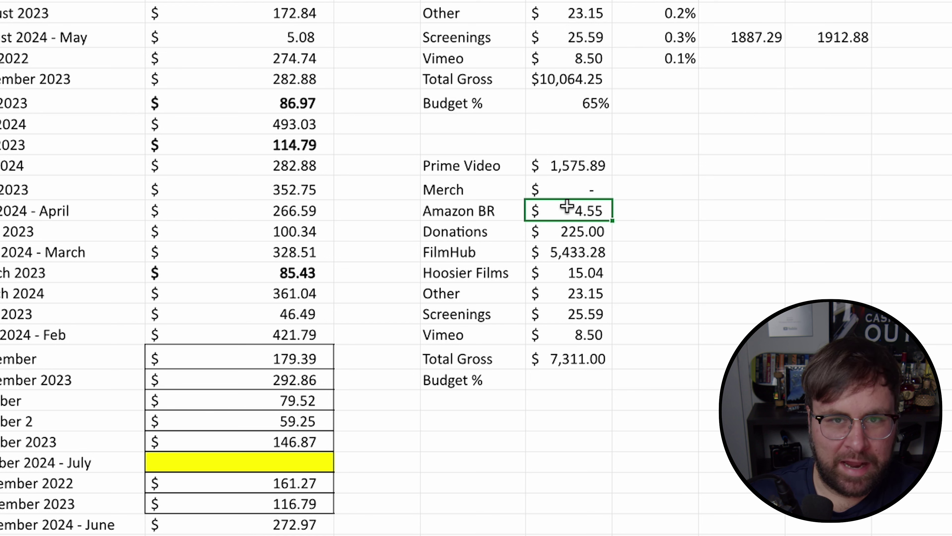
key(Return)
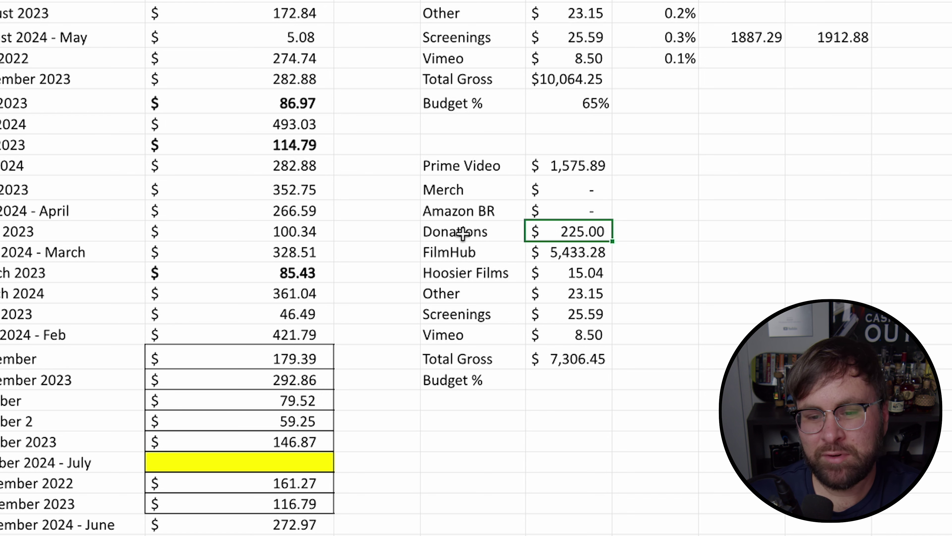
drag(464, 233, 577, 232)
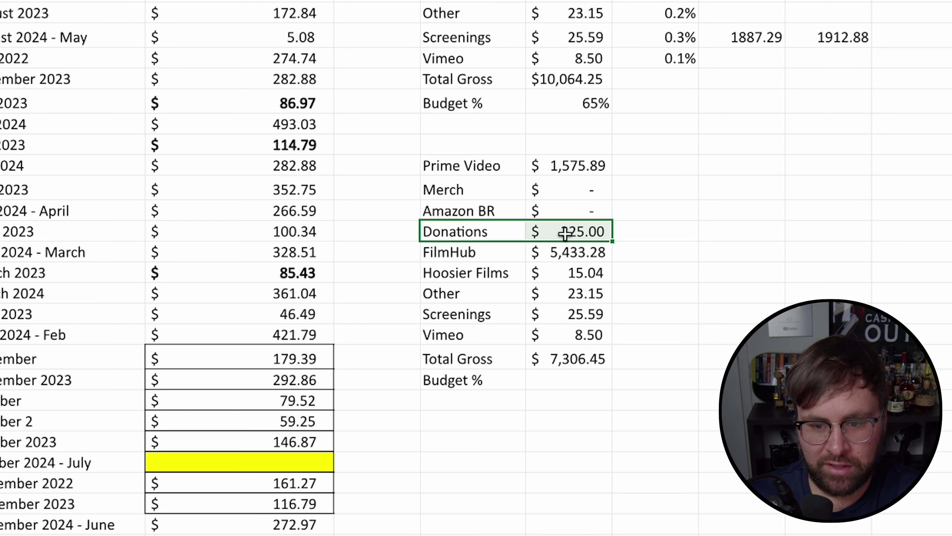
Step: Set the Other and Screenings amounts to 0 in the duplicated income summary
click(601, 193)
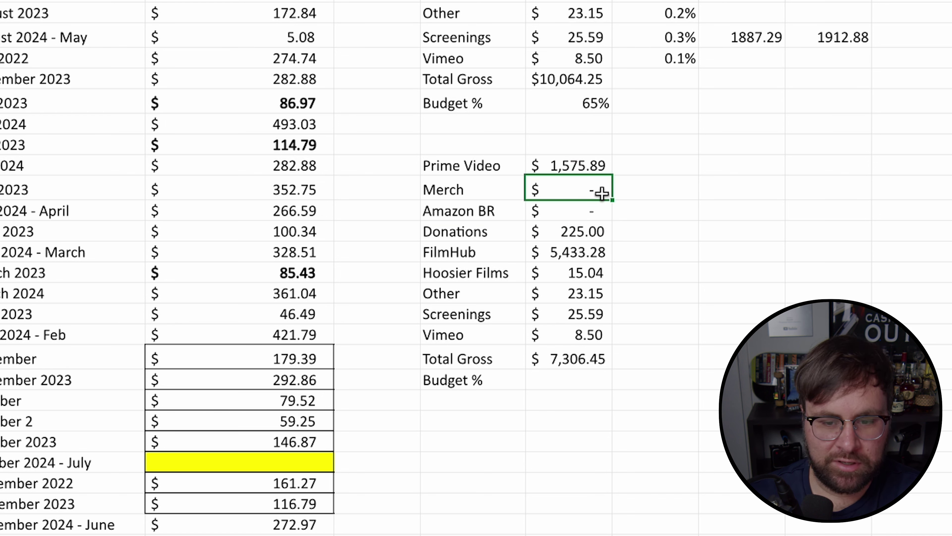
click(551, 253)
click(551, 273)
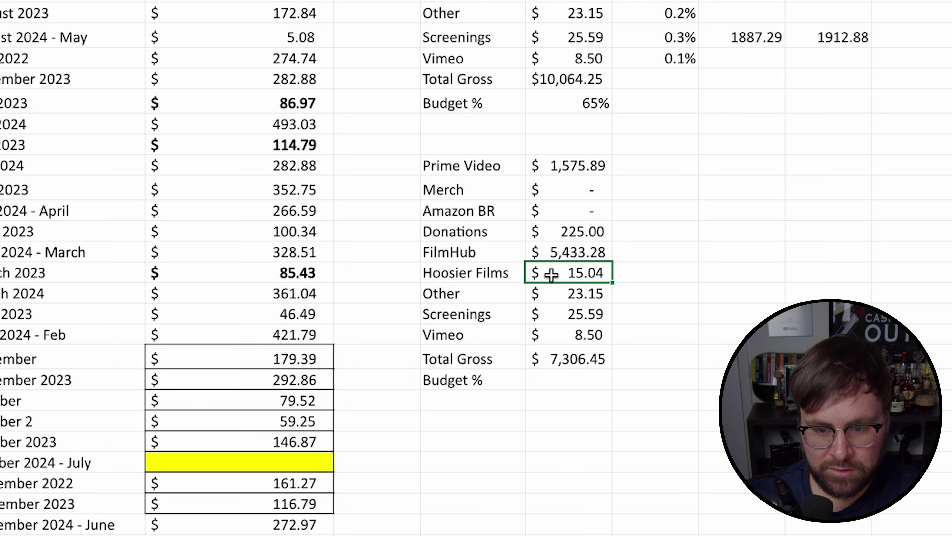
click(558, 295)
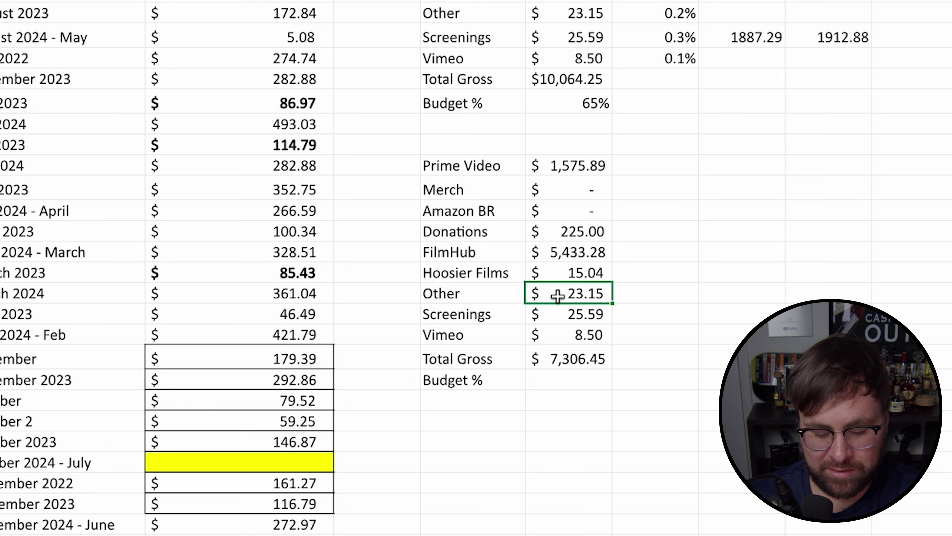
text(0)
key(Return)
text(0)
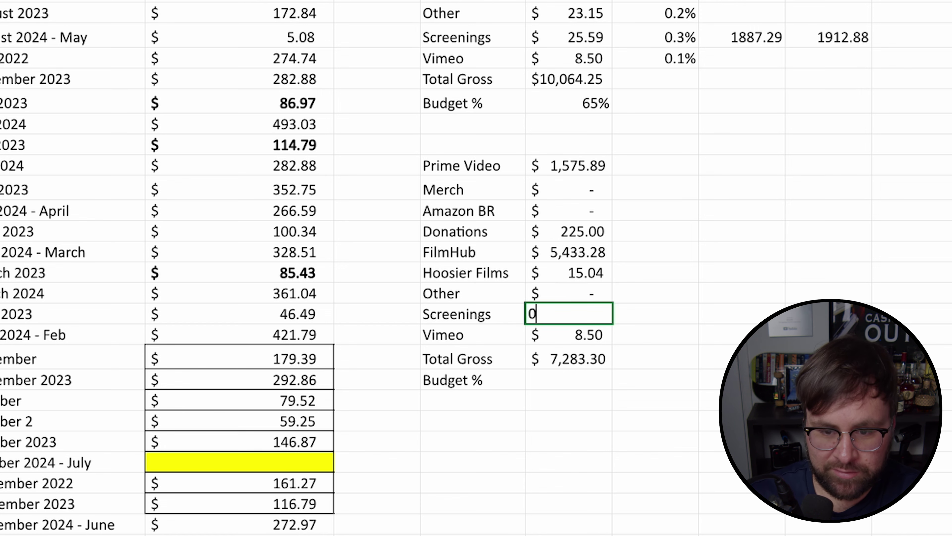
key(Return)
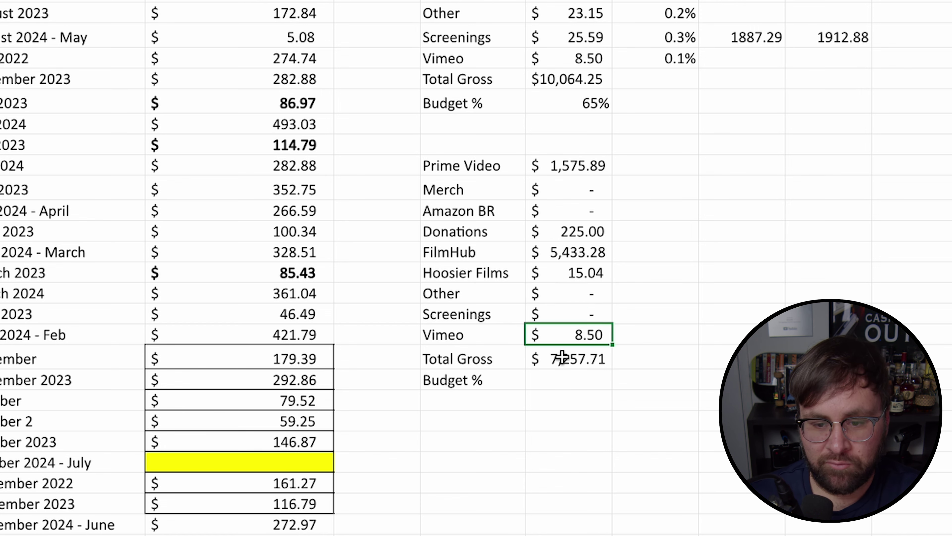
Step: Compare the duplicated summary's Total Gross with the Grand Total of the expense summary that has selected post-production categories zeroed out
scroll(557, 317, down, 2)
click(542, 250)
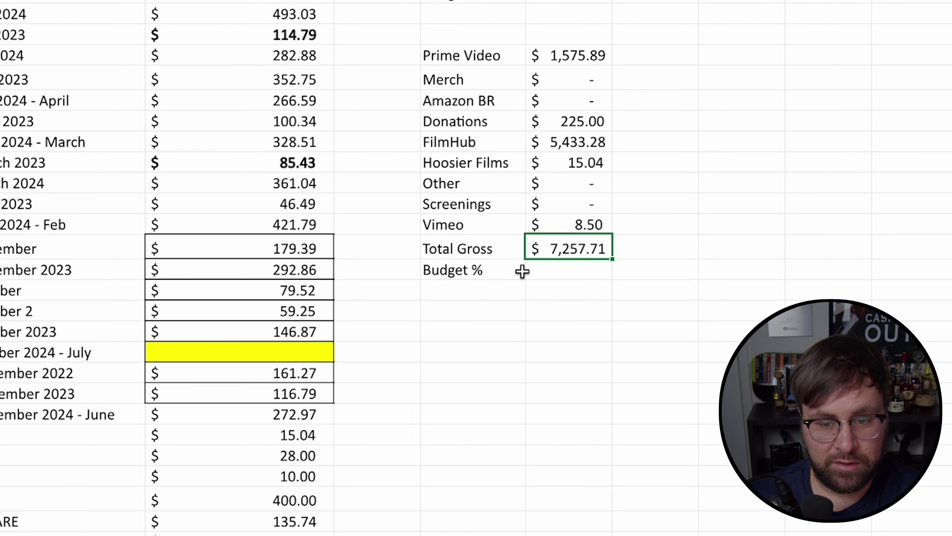
scroll(527, 366, left, 5)
scroll(528, 340, down, 12)
scroll(527, 343, right, 1)
scroll(527, 342, down, 20)
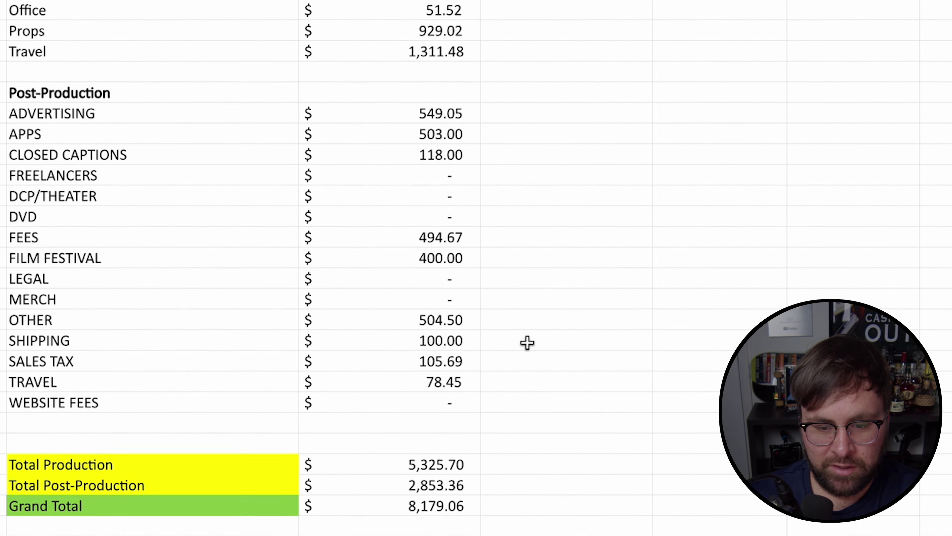
scroll(527, 342, down, 3)
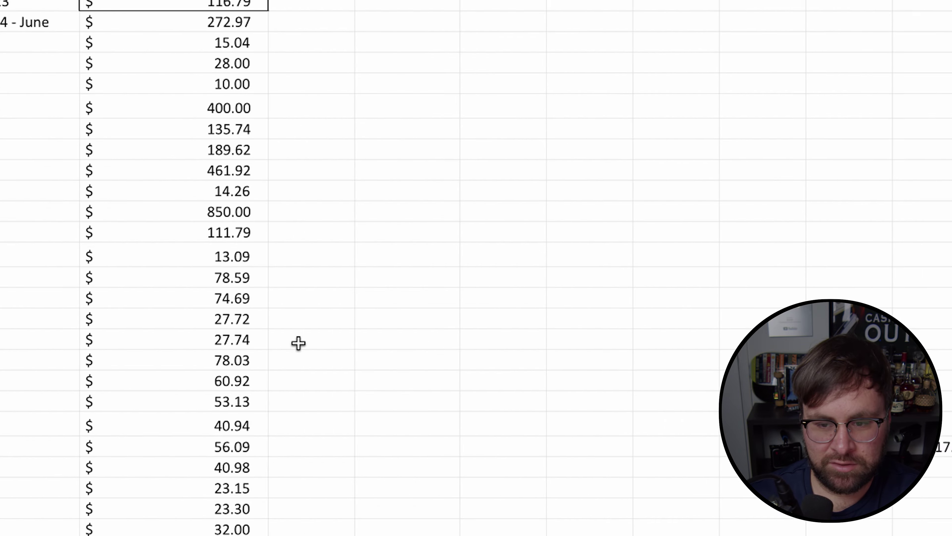
Step: Below the duplicated summary's Budget % row, subtract its Total Gross from the reduced expense Grand Total with the formula =H314-R24
scroll(298, 341, up, 6)
click(485, 404)
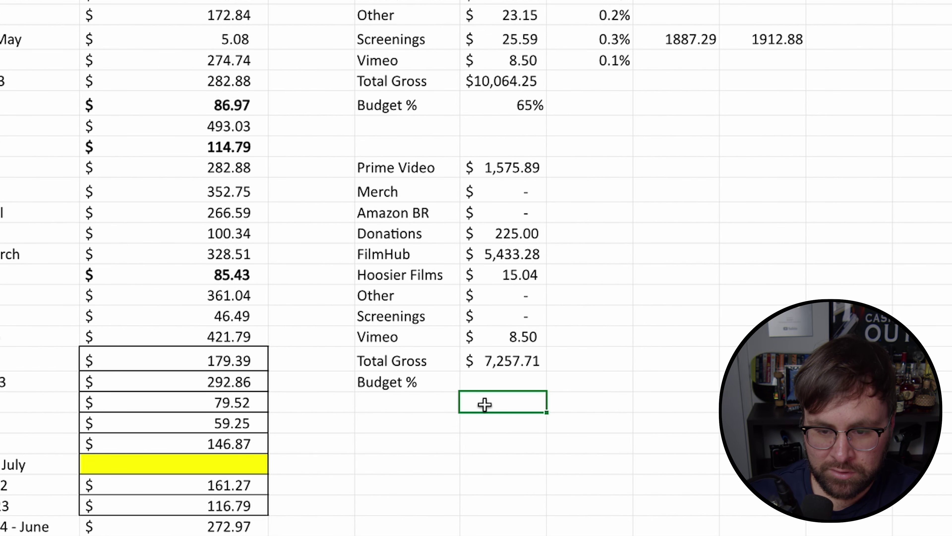
text(=)
click(485, 365)
key(BackSpace)
key(BackSpace)
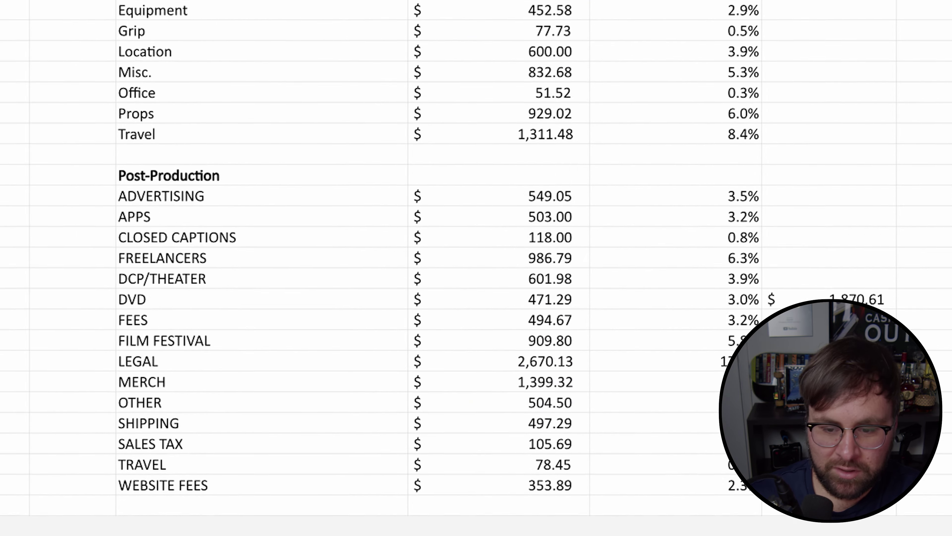
scroll(375, 263, down, 7)
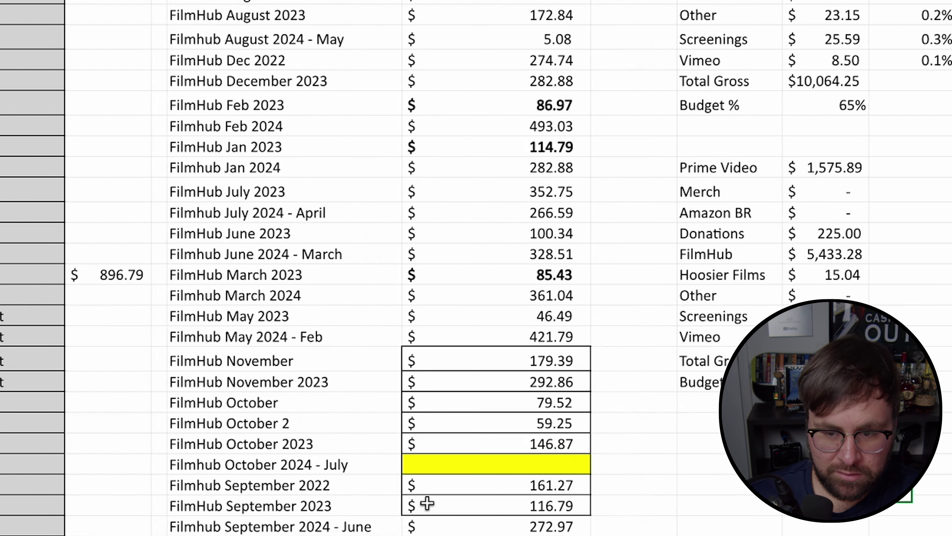
click(449, 358)
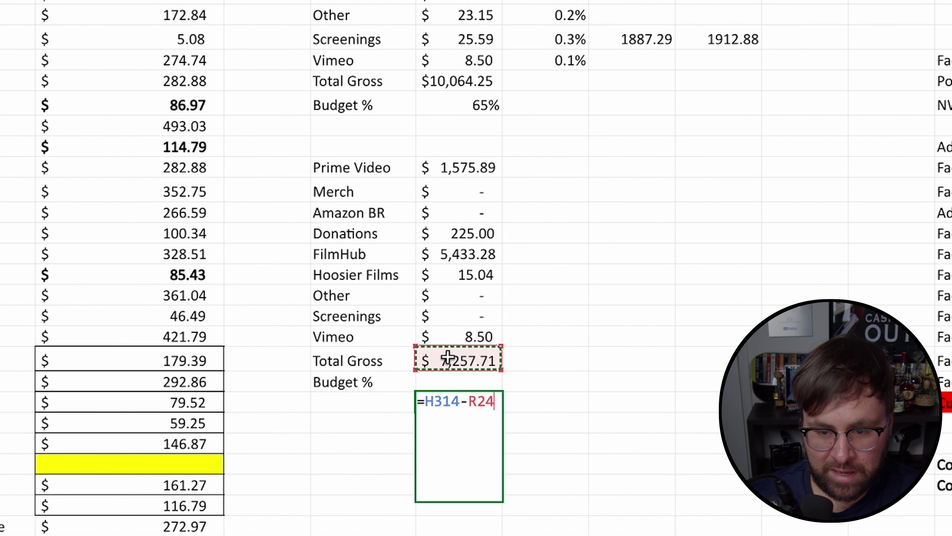
key(Return)
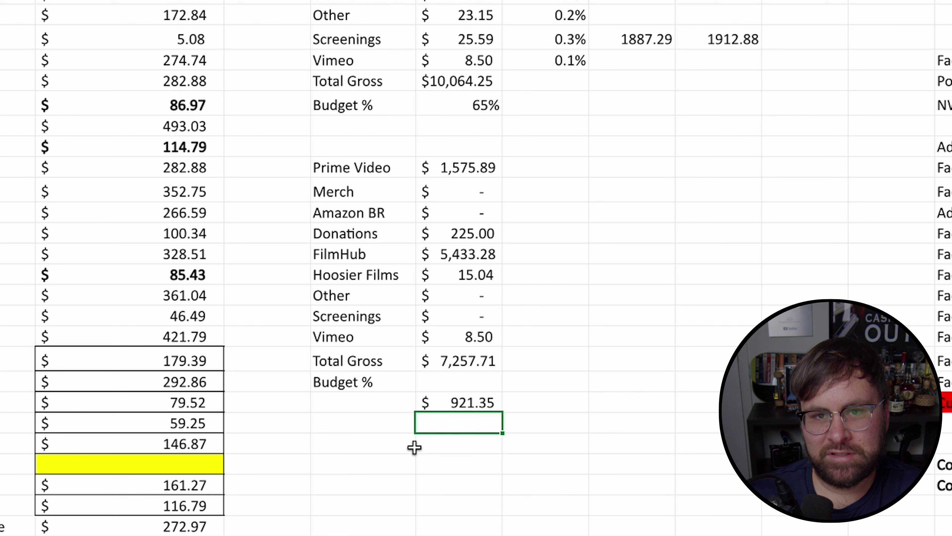
scroll(541, 446, left, 2)
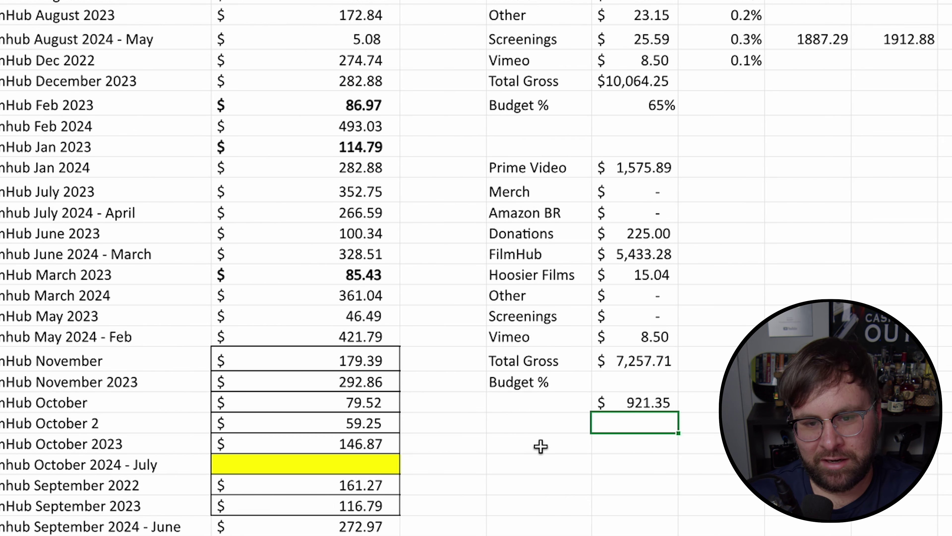